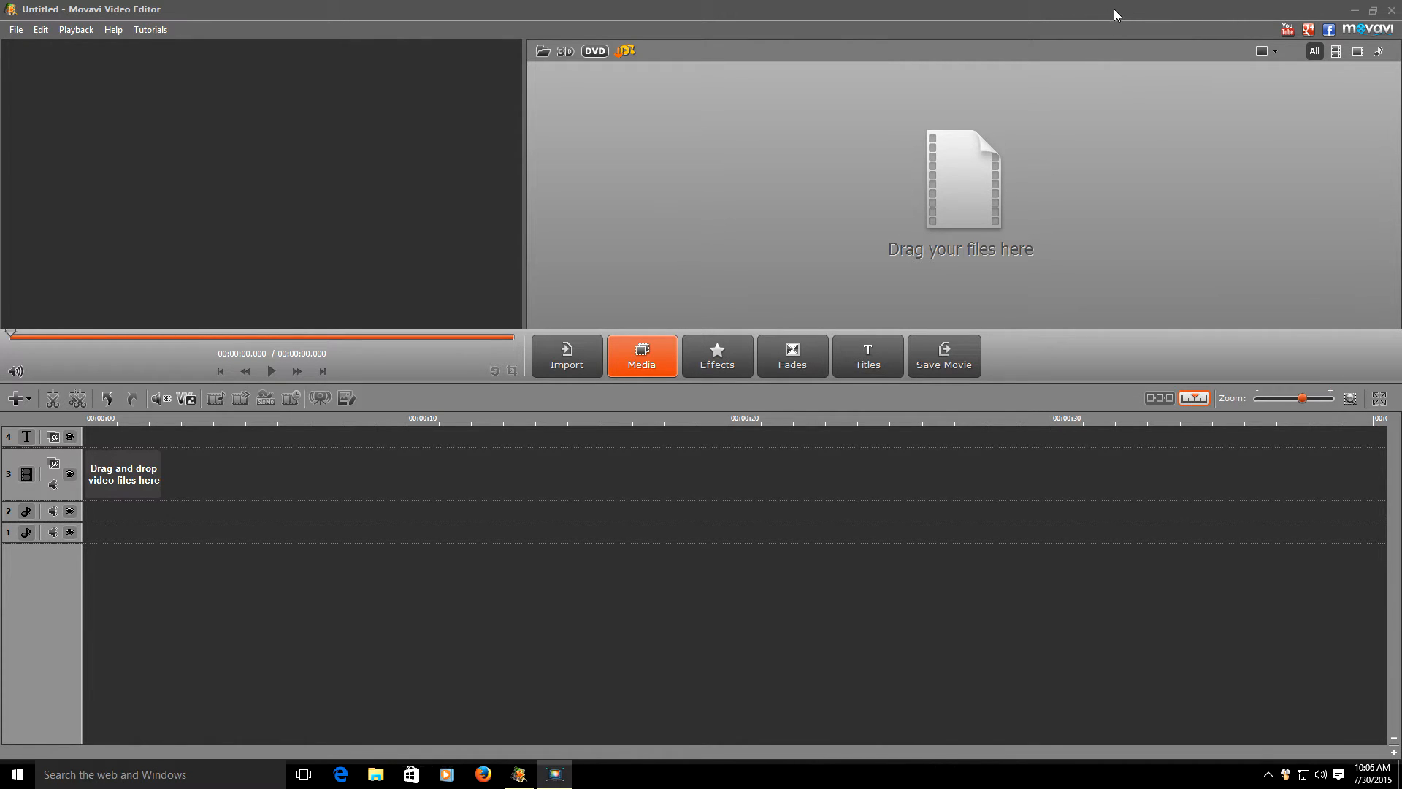
{"action": "left_click_drag", "start_coordinate": [1119, 10], "coordinate": [624, 29]}
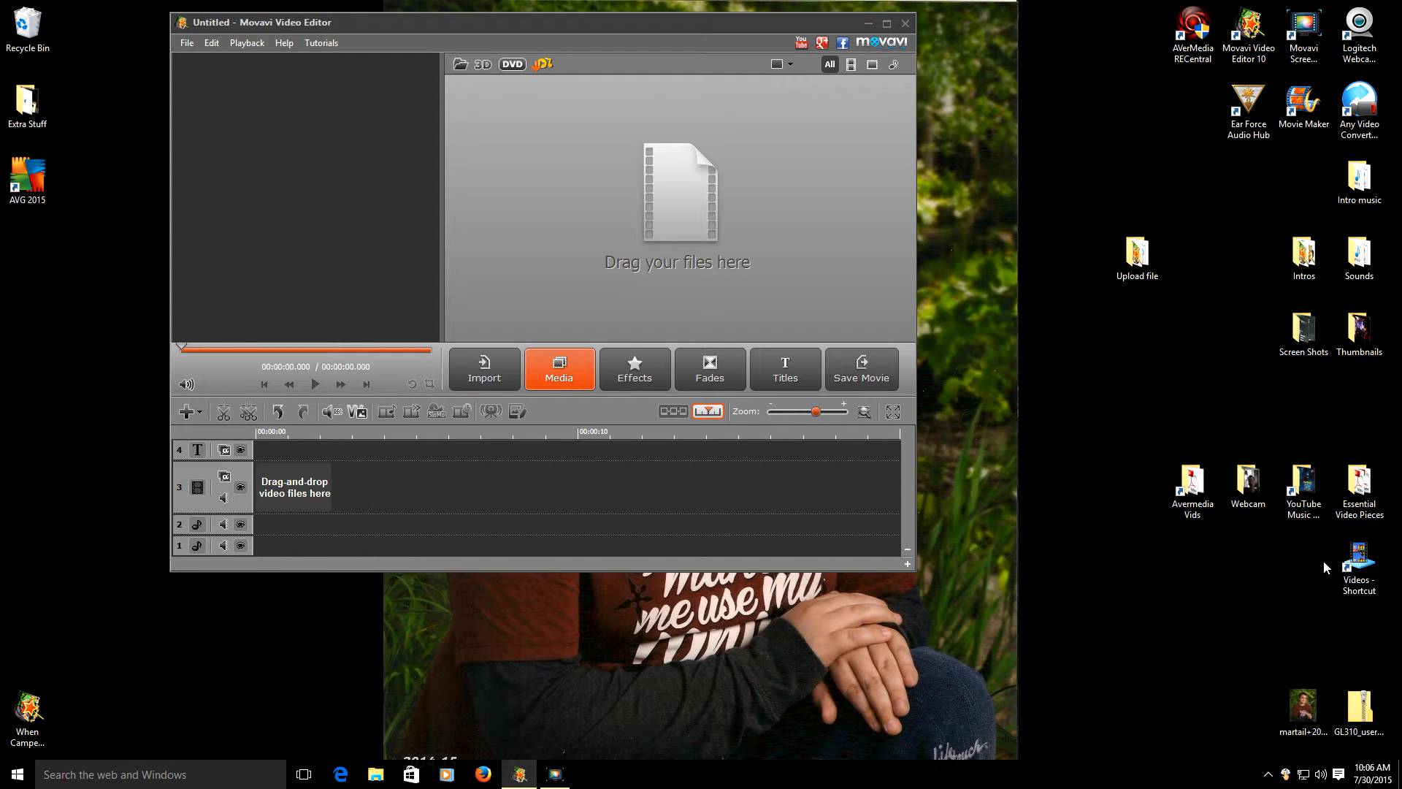
{"action": "double_click", "coordinate": [1357, 564]}
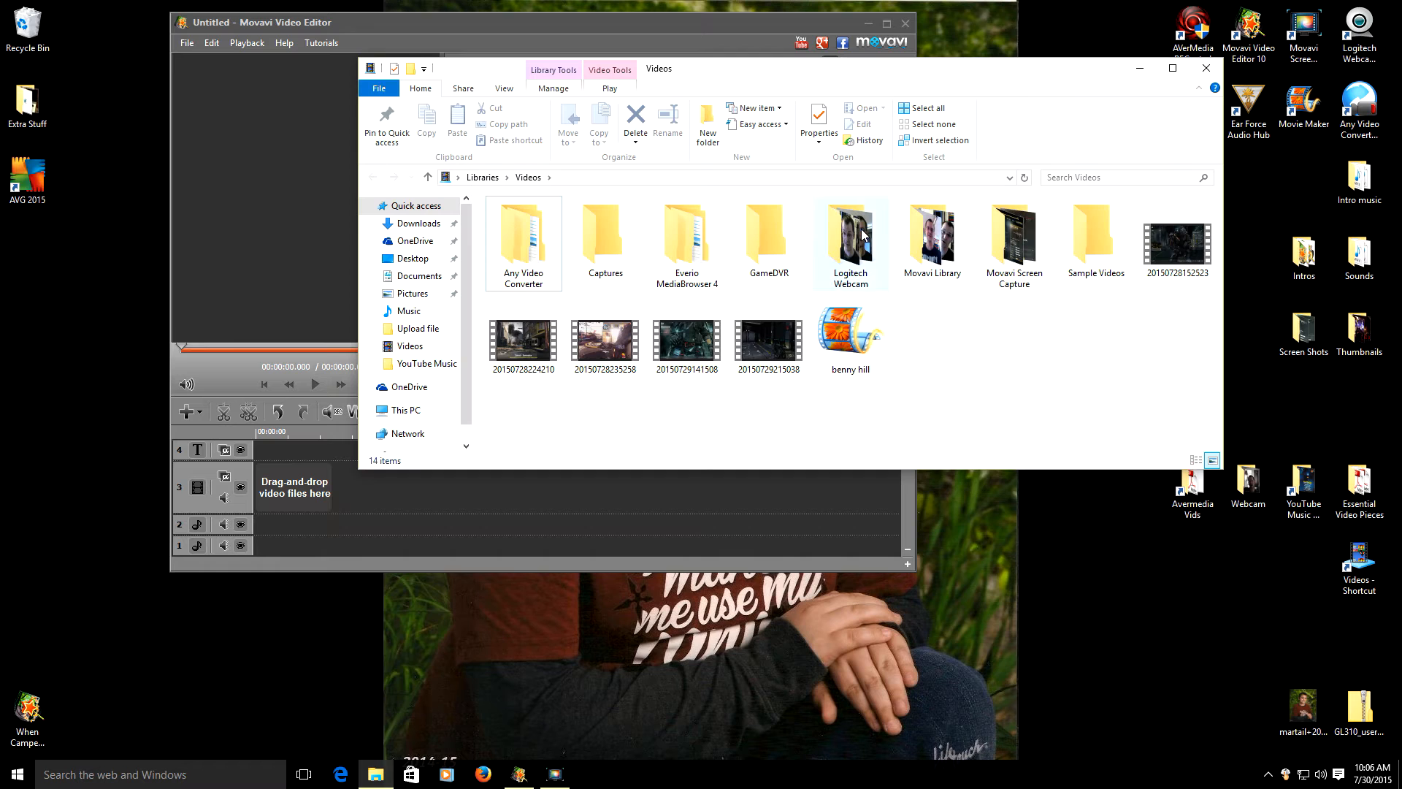
{"action": "left_click_drag", "start_coordinate": [871, 74], "coordinate": [817, 350]}
{"action": "left_click_drag", "start_coordinate": [715, 615], "coordinate": [752, 292]}
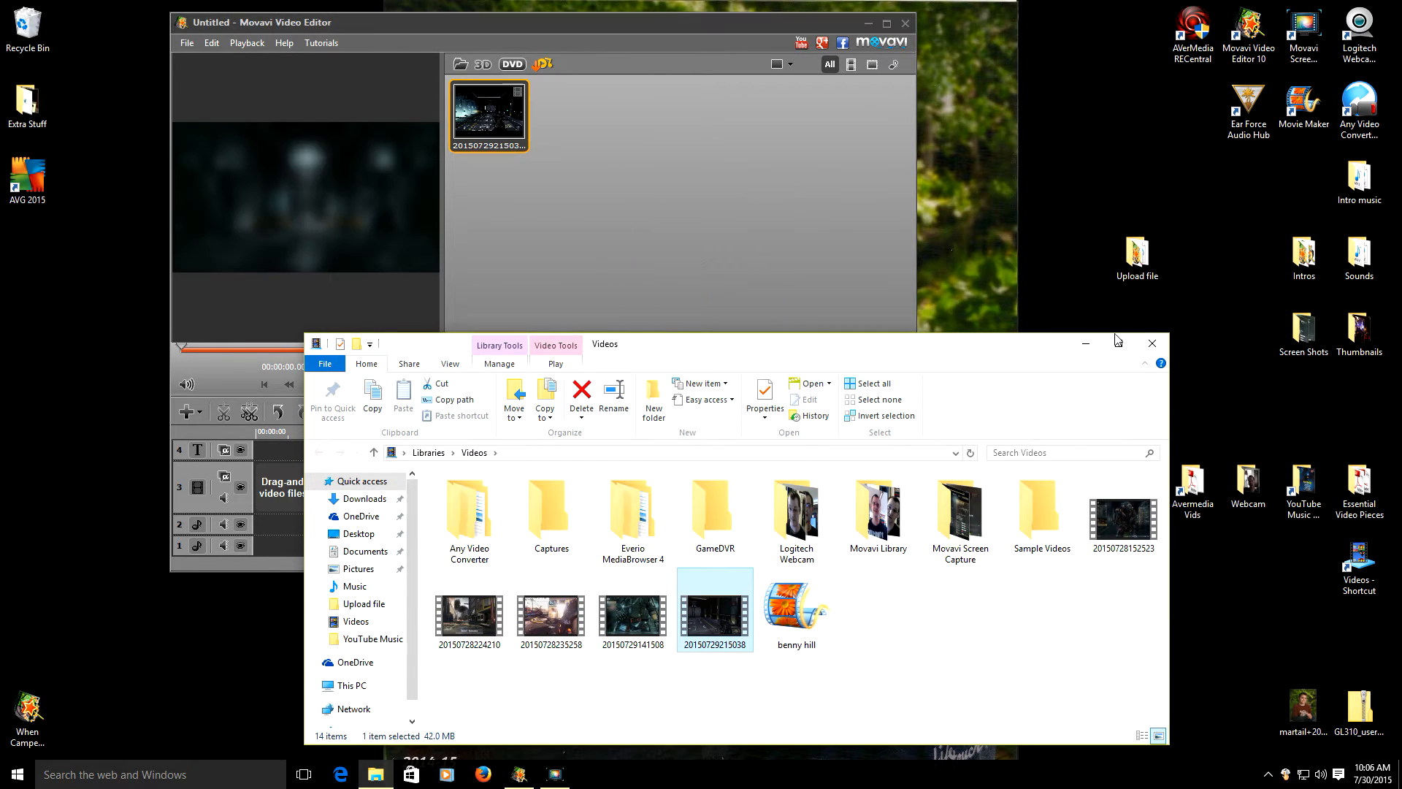
- Close the Videos folder, maximize the editor, and place the clip on the video track at 0:00
{"action": "left_click", "coordinate": [1153, 344]}
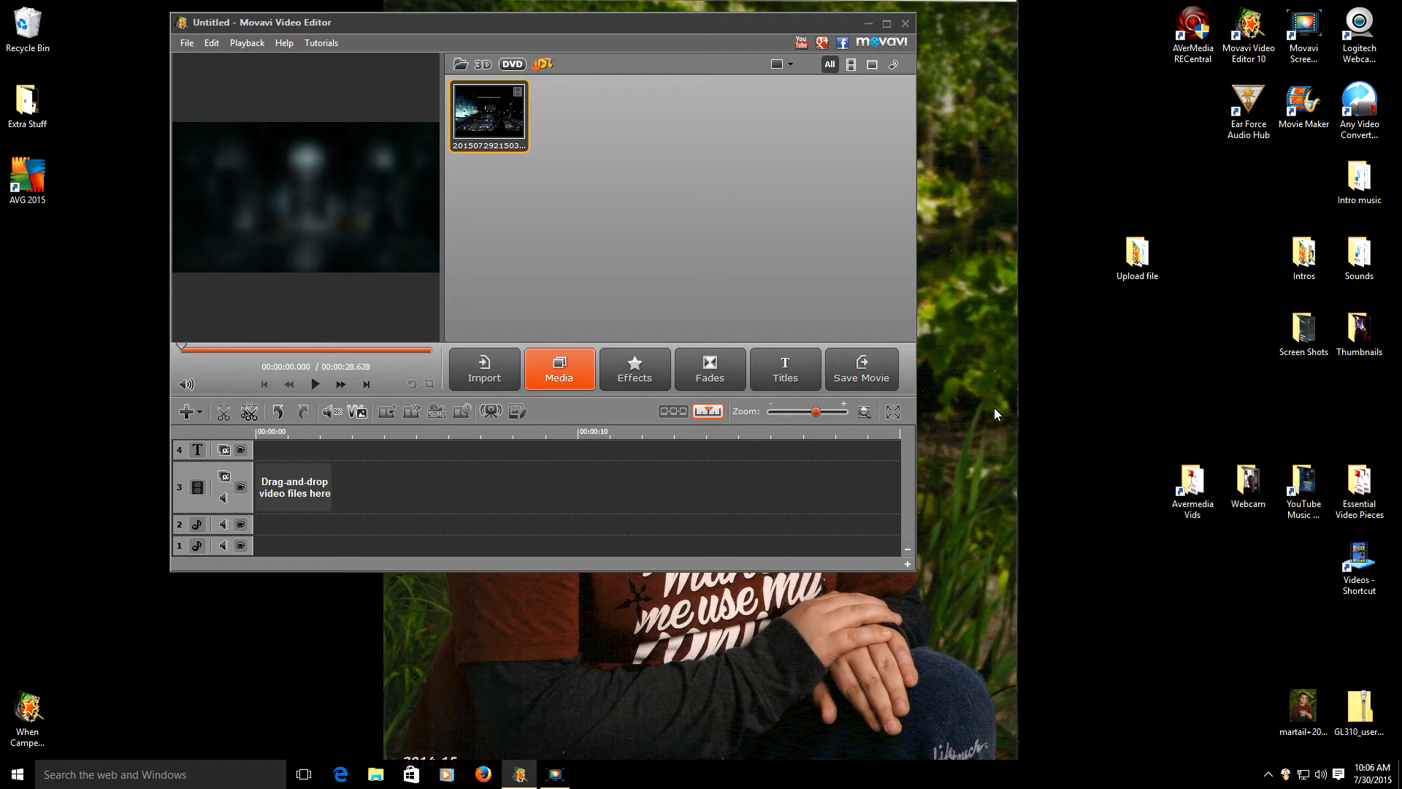
{"action": "left_click", "coordinate": [887, 23]}
{"action": "left_click_drag", "start_coordinate": [608, 109], "coordinate": [284, 482]}
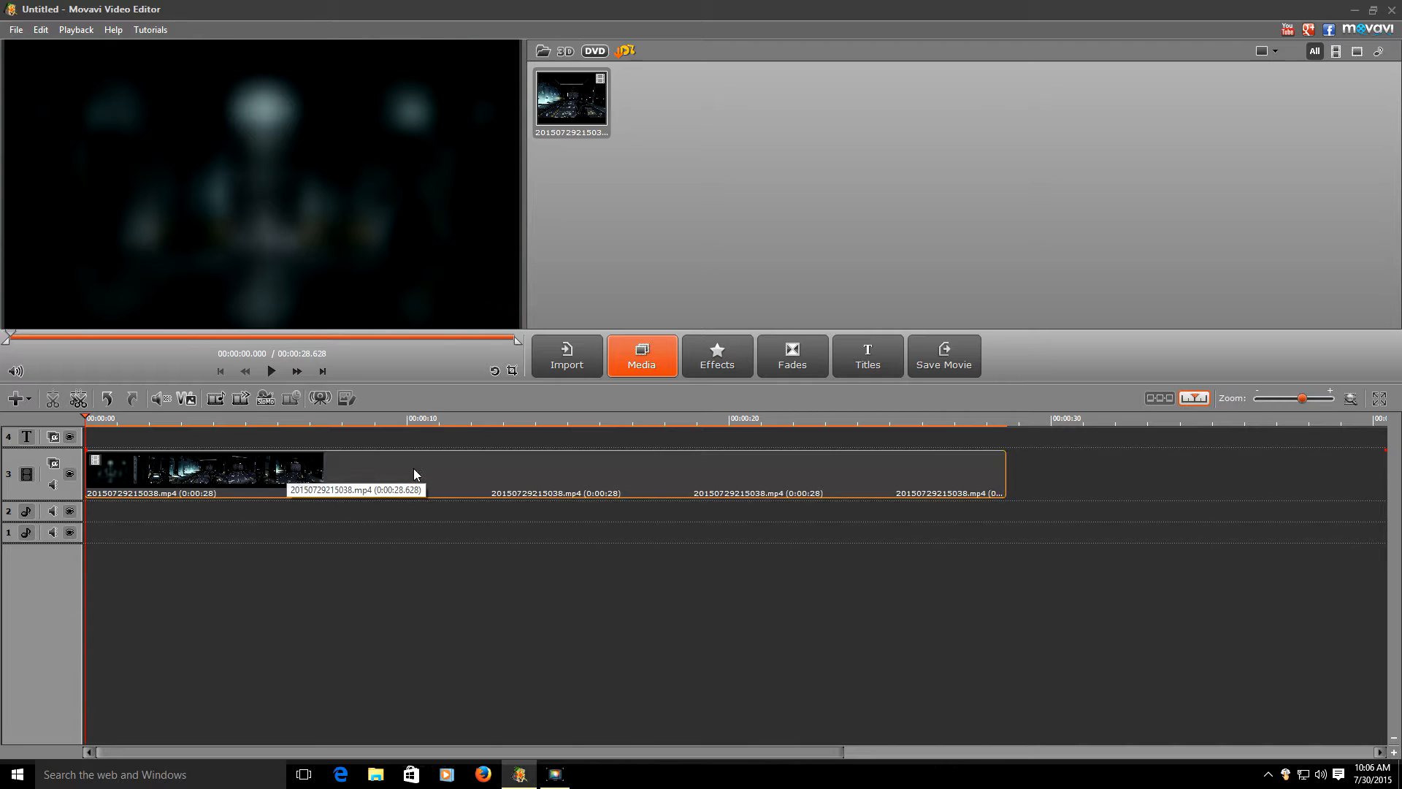
- Add a Title Track to show title templates, check the gameplay volume, and select the gameplay clip
{"action": "left_click", "coordinate": [22, 402]}
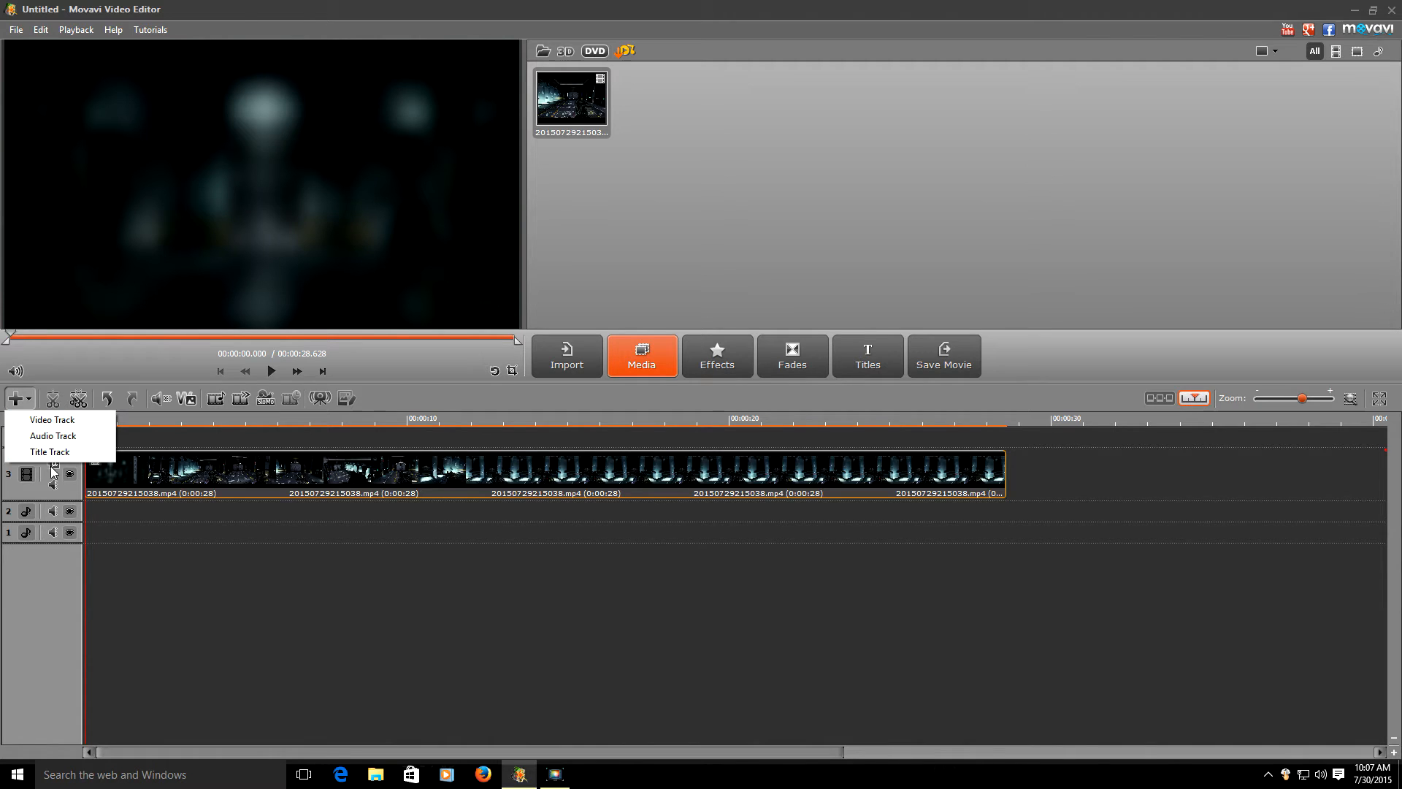
{"action": "left_click", "coordinate": [866, 365]}
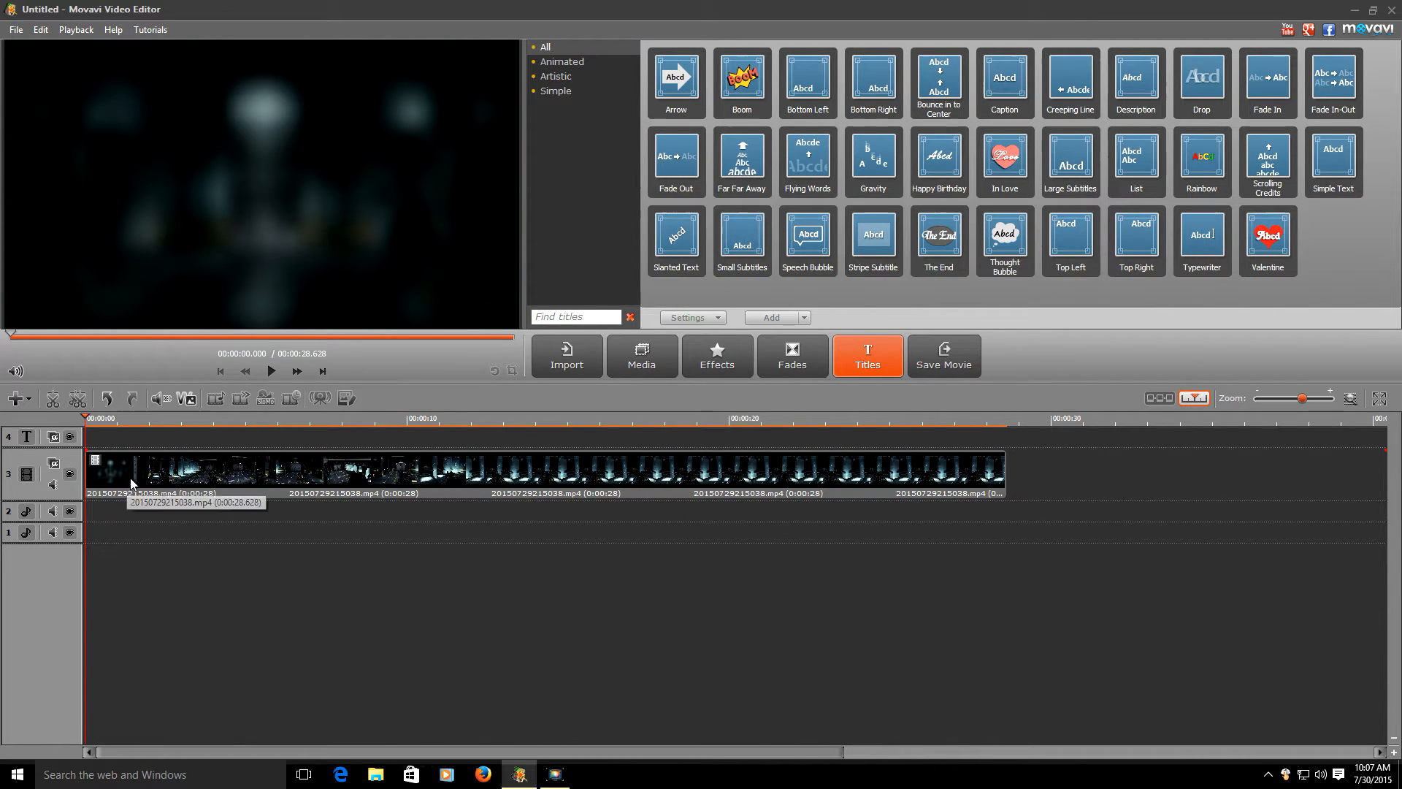
{"action": "left_click", "coordinate": [53, 484]}
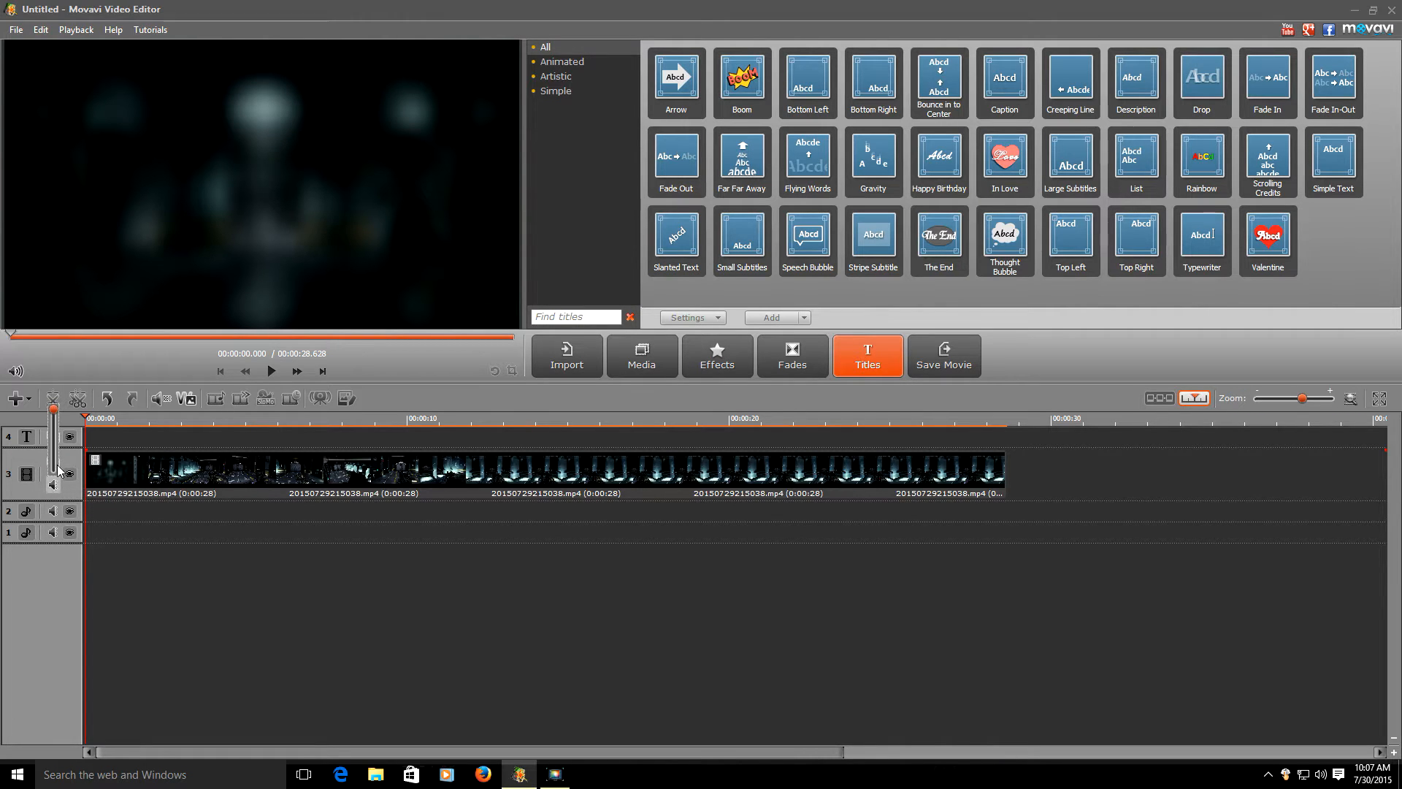
{"action": "left_click", "coordinate": [33, 496]}
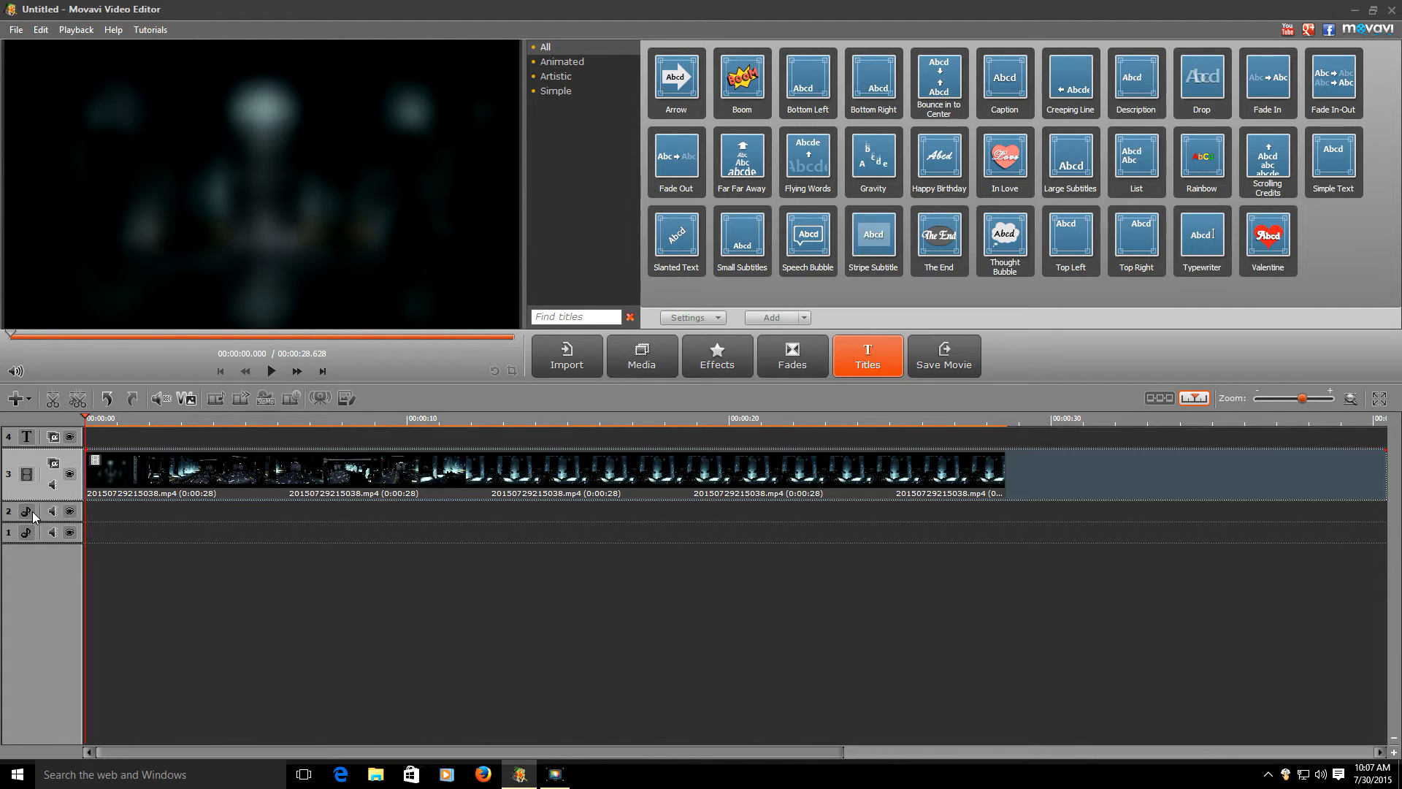
{"action": "left_click", "coordinate": [28, 401]}
{"action": "left_click", "coordinate": [29, 406]}
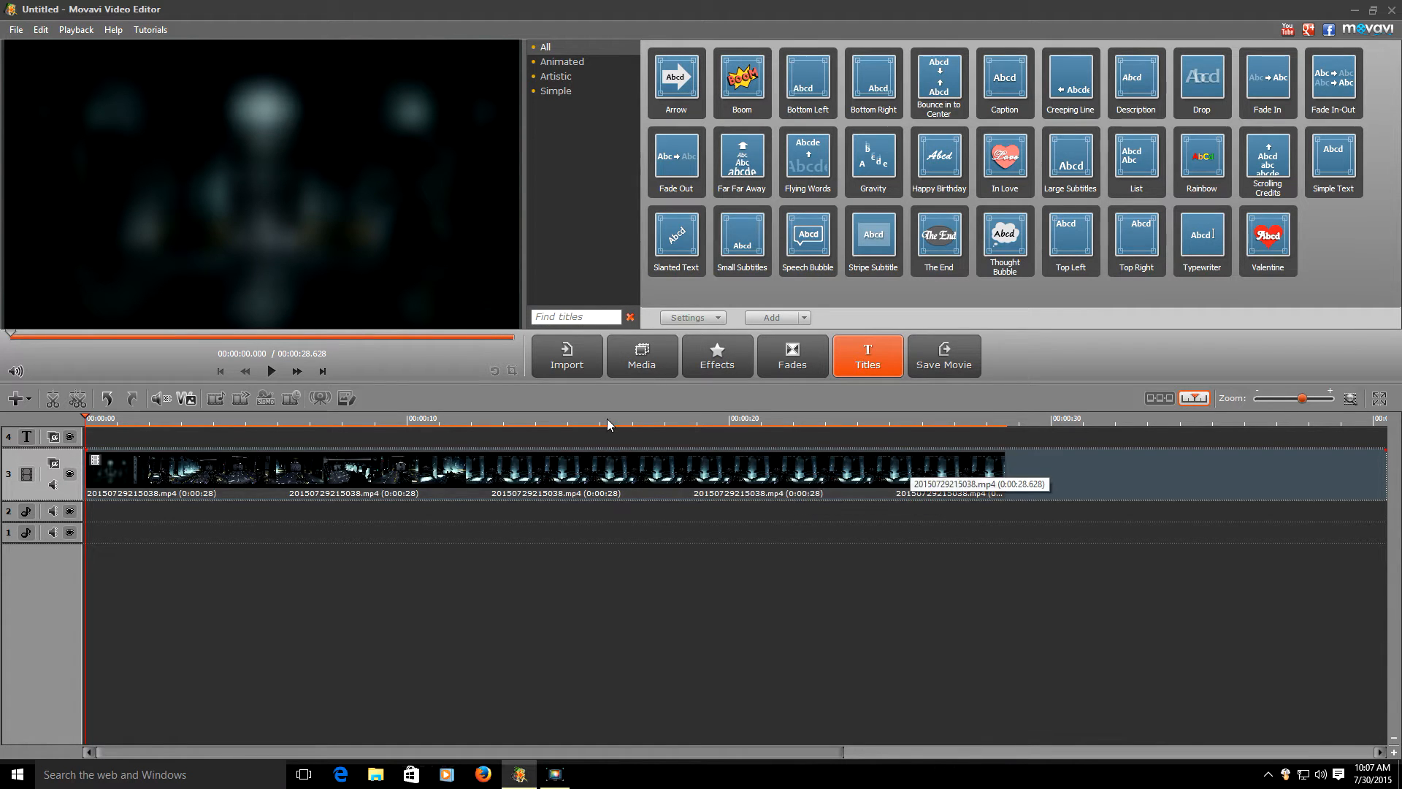
{"action": "left_click", "coordinate": [314, 471]}
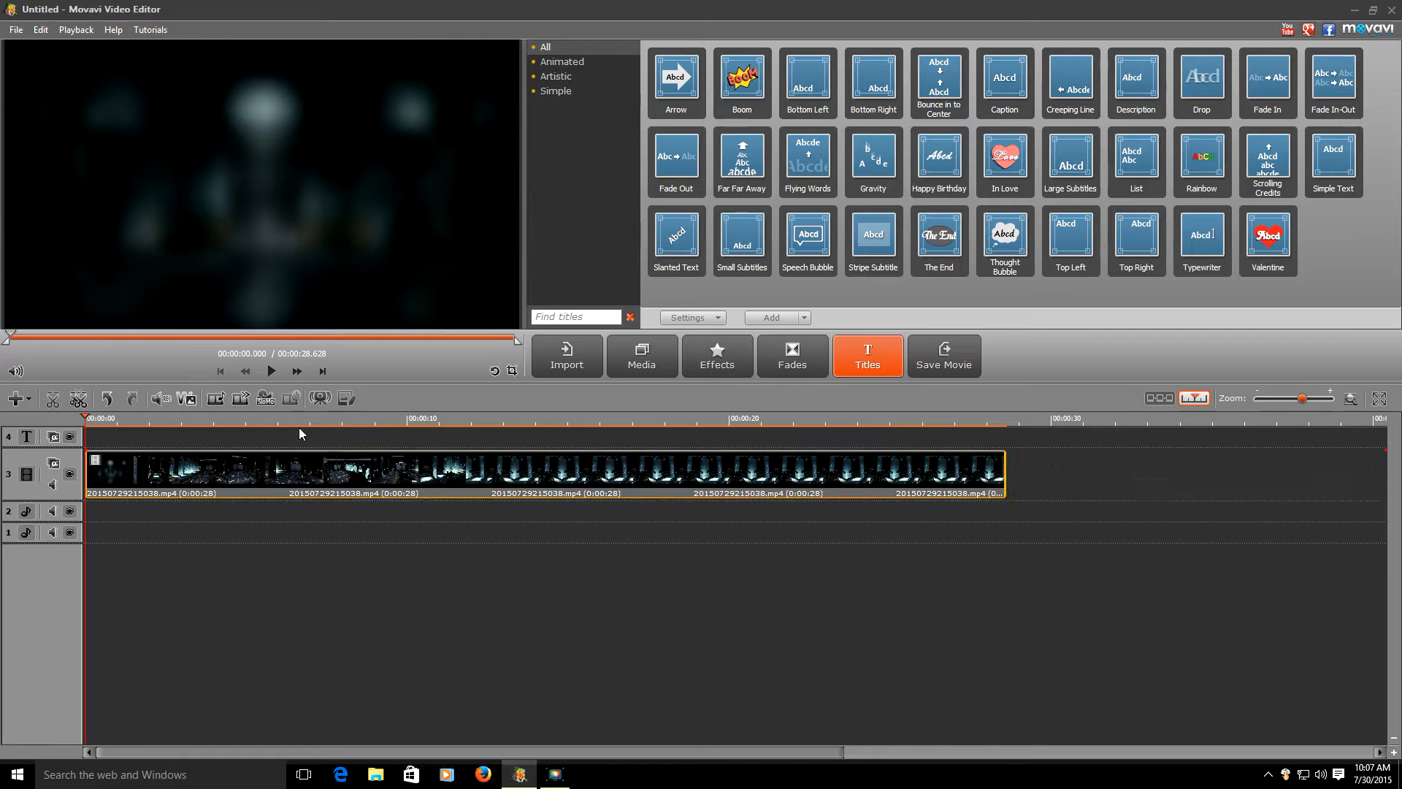
{"action": "left_click", "coordinate": [269, 375]}
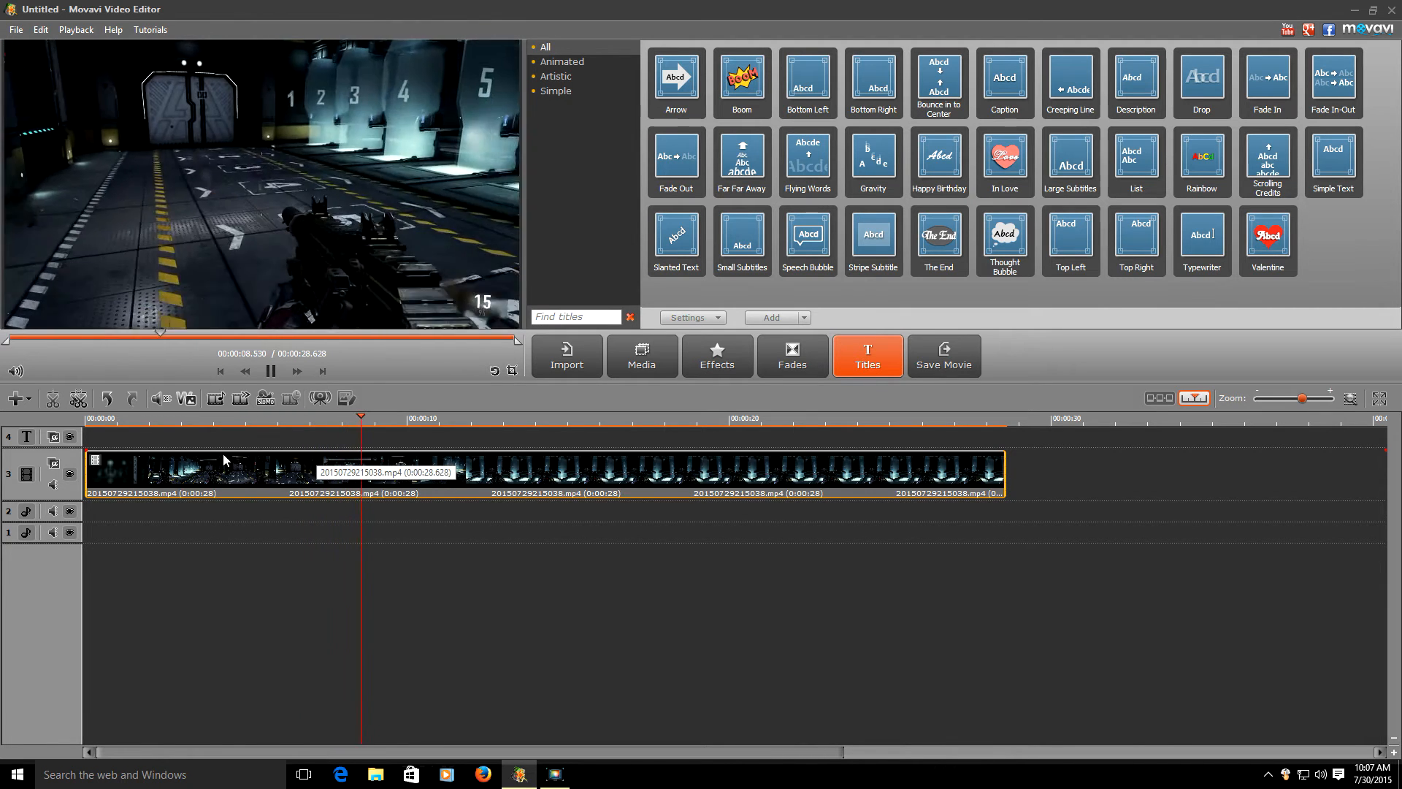
{"action": "key", "text": "space"}
{"action": "left_click", "coordinate": [365, 523]}
{"action": "left_click_drag", "start_coordinate": [383, 582], "coordinate": [4, 519]}
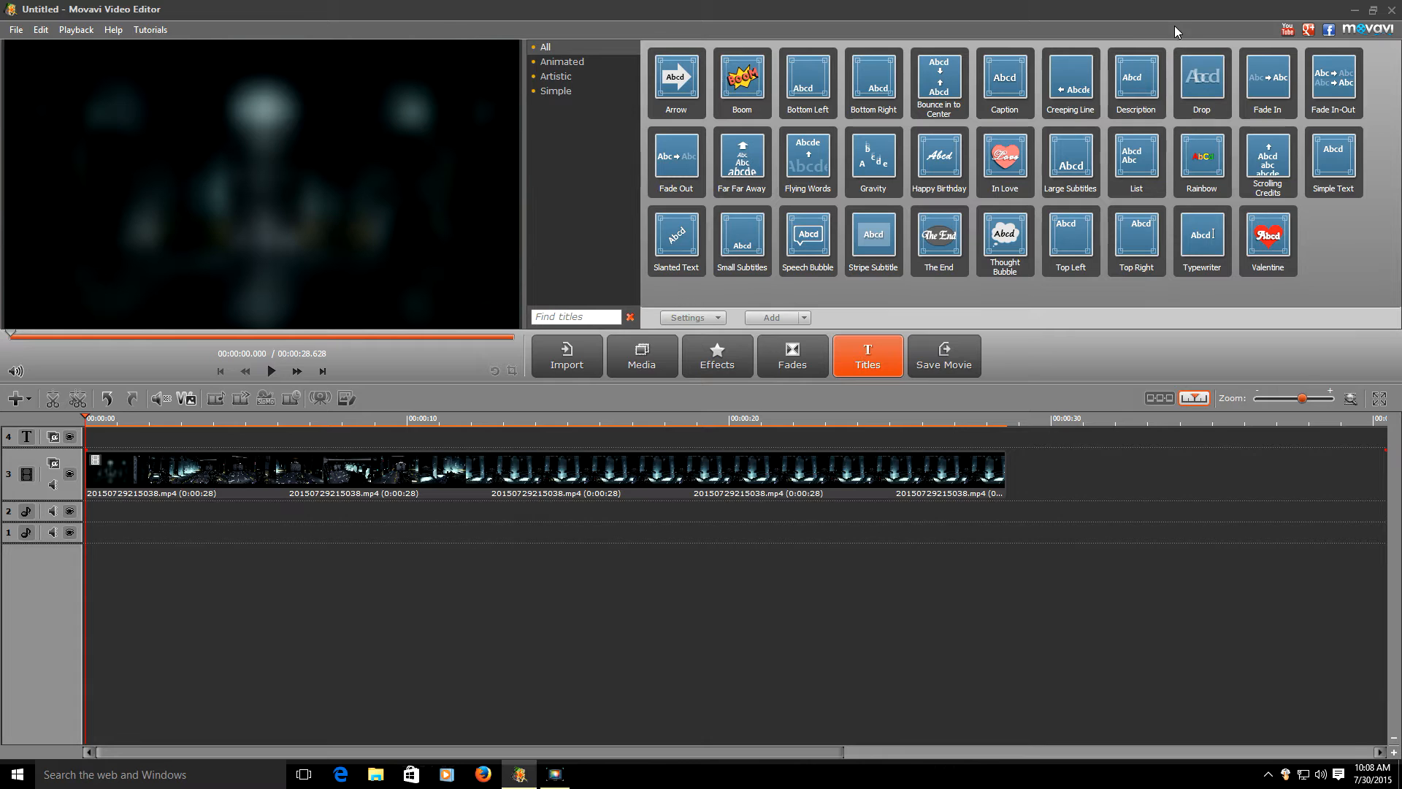
{"action": "double_click", "coordinate": [1155, 15]}
- Drag Video 1 from the desktop Webcam folder into the media bin and maximize the editor
{"action": "left_click_drag", "start_coordinate": [1156, 15], "coordinate": [790, 23]}
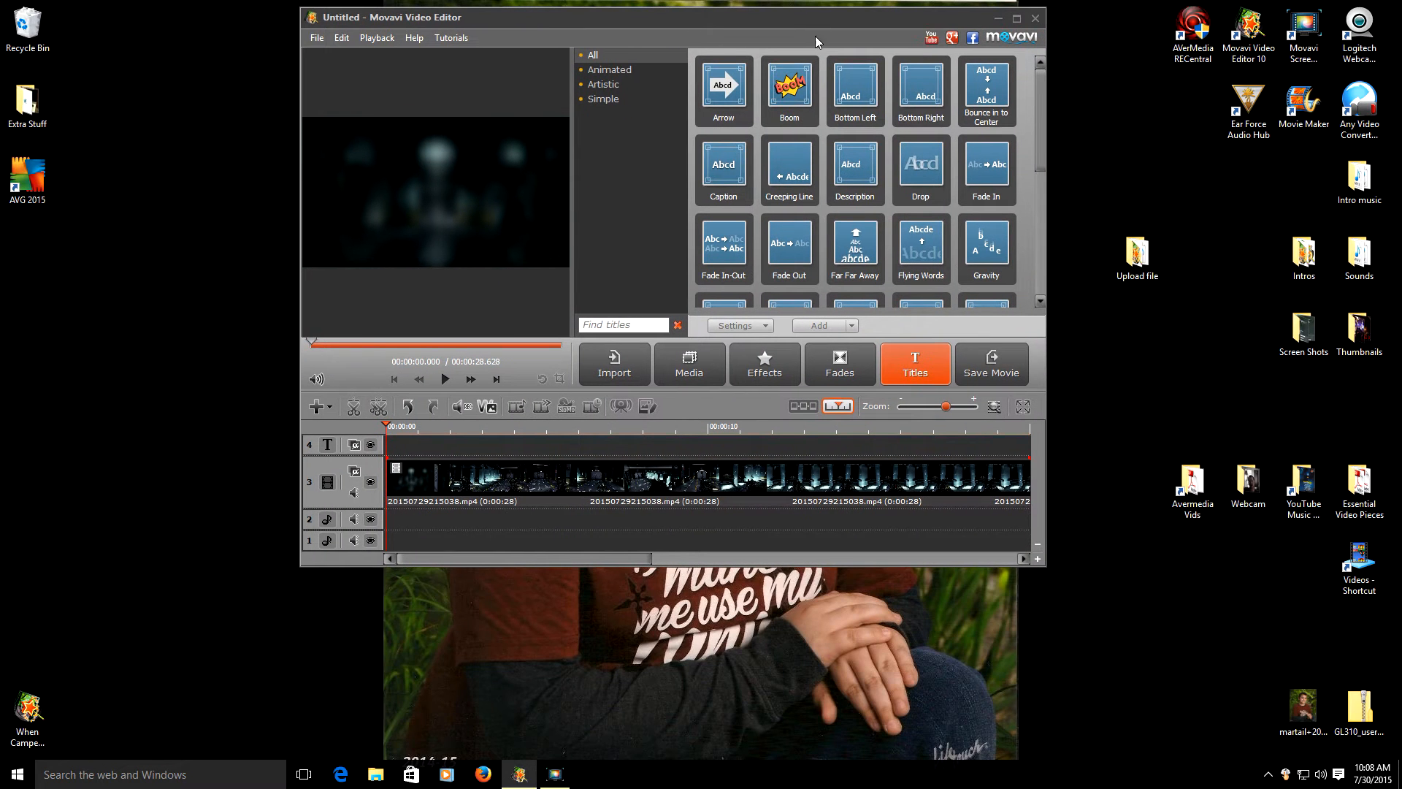
{"action": "left_click", "coordinate": [1254, 489]}
{"action": "double_click", "coordinate": [1255, 489]}
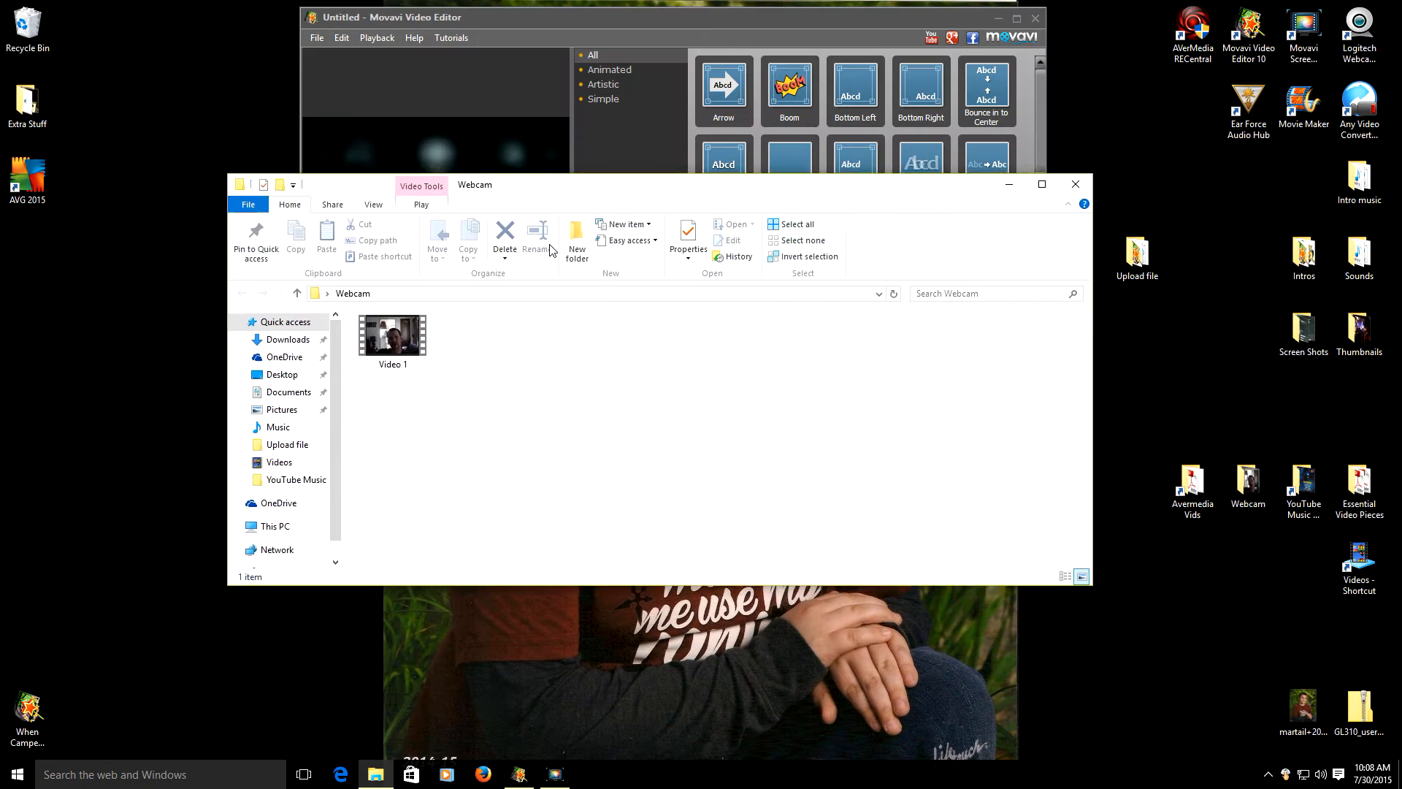
{"action": "left_click_drag", "start_coordinate": [380, 456], "coordinate": [747, 160]}
{"action": "left_click", "coordinate": [997, 45]}
{"action": "left_click", "coordinate": [1017, 17]}
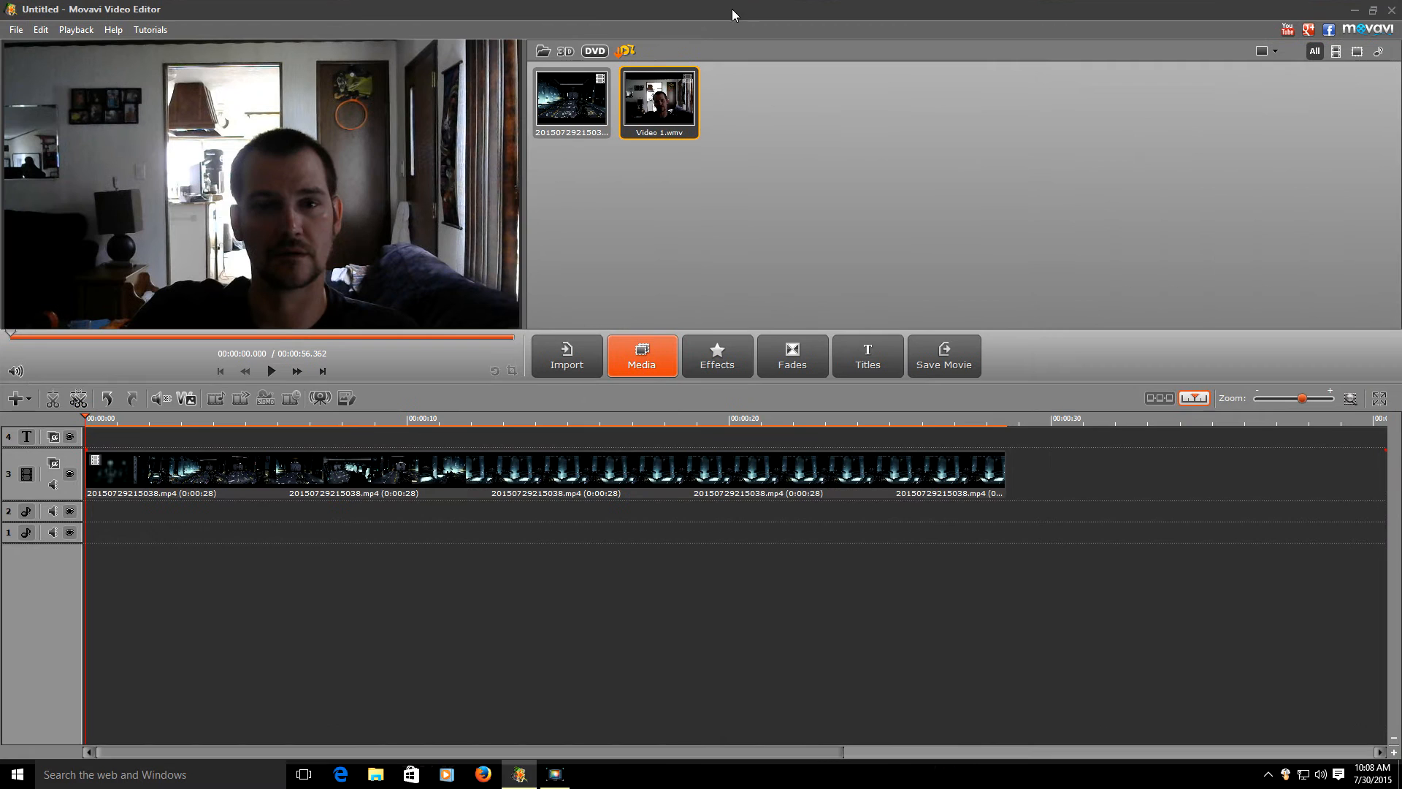
- Add a new video track and place Video 1.wmv on track 4 above the gameplay
{"action": "left_click", "coordinate": [13, 442]}
{"action": "left_click", "coordinate": [20, 403]}
{"action": "left_click", "coordinate": [33, 414]}
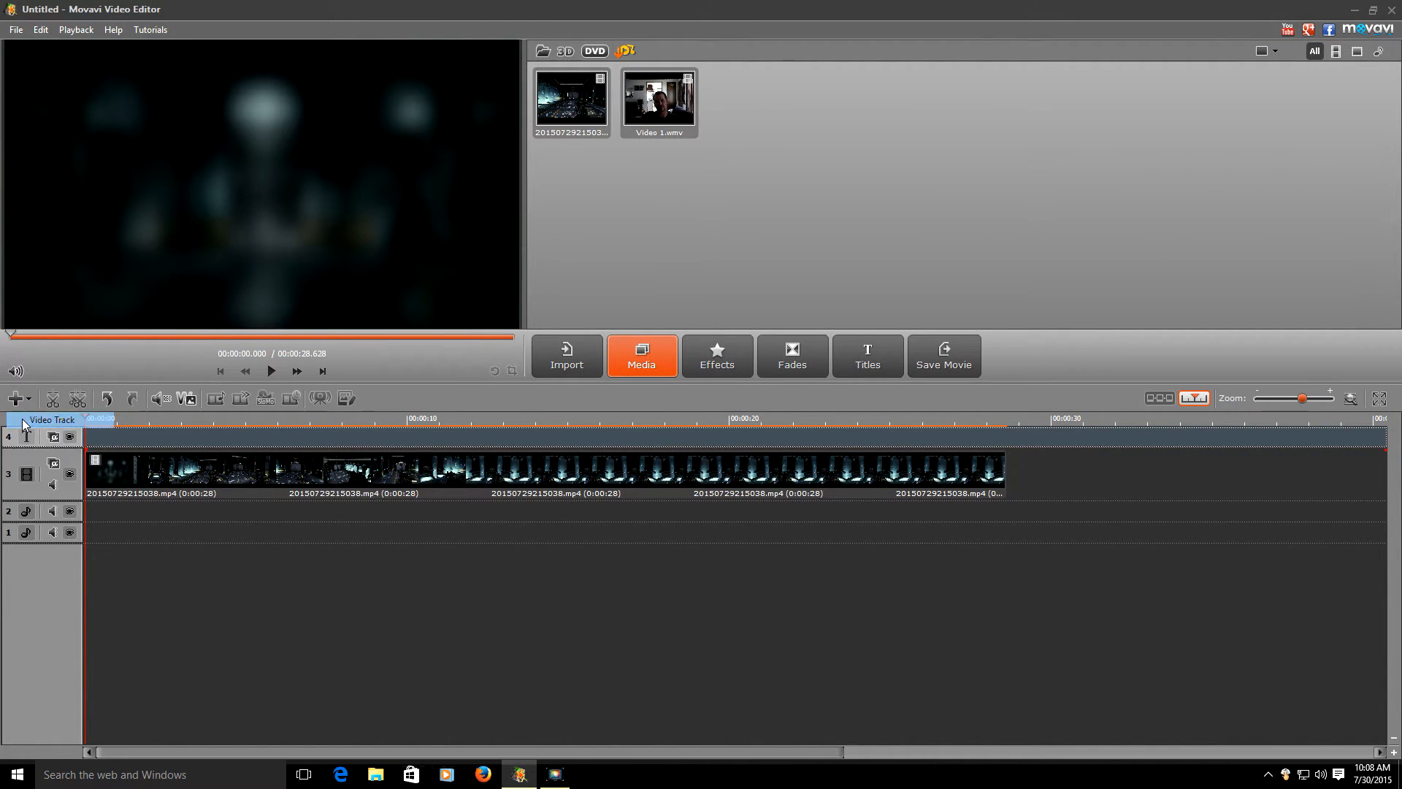
{"action": "left_click_drag", "start_coordinate": [659, 101], "coordinate": [124, 482]}
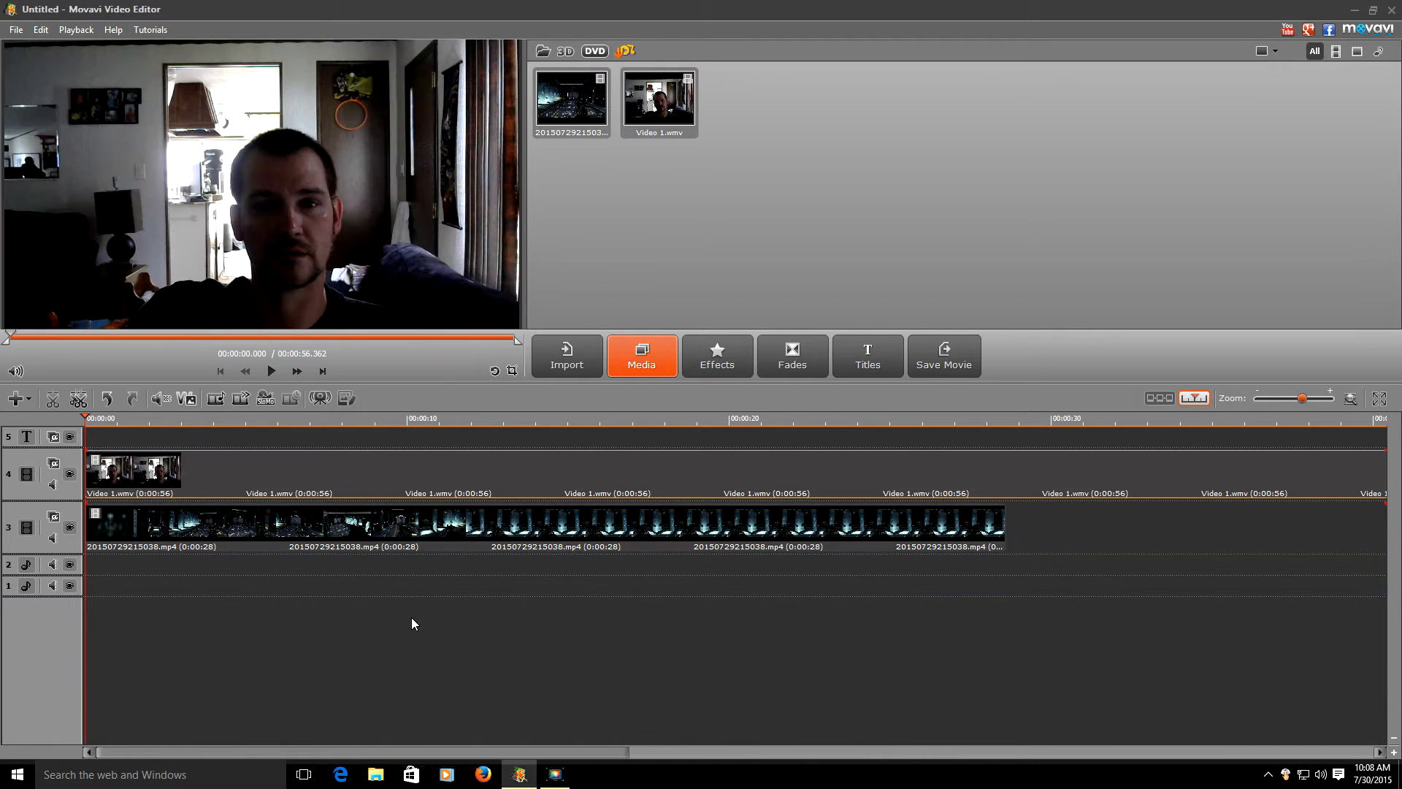
{"action": "left_click", "coordinate": [699, 365]}
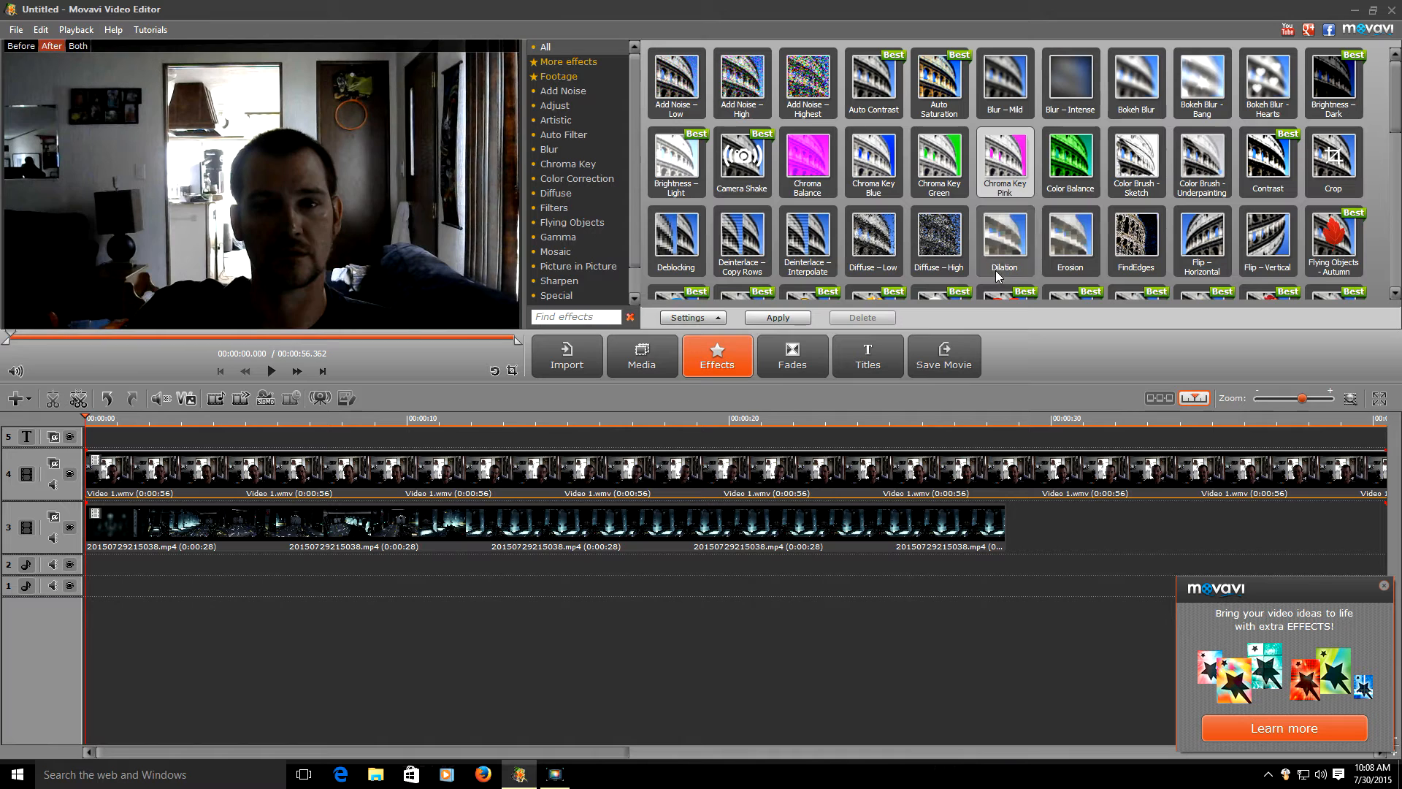
- Preview Contrast, Glass Mosaic, Flying Objects – Sakura and Rainy Day, and Hue/Saturation on the webcam clip
{"action": "left_click", "coordinate": [1275, 180]}
{"action": "scroll", "coordinate": [982, 241], "scroll_direction": "down", "scroll_amount": 3}
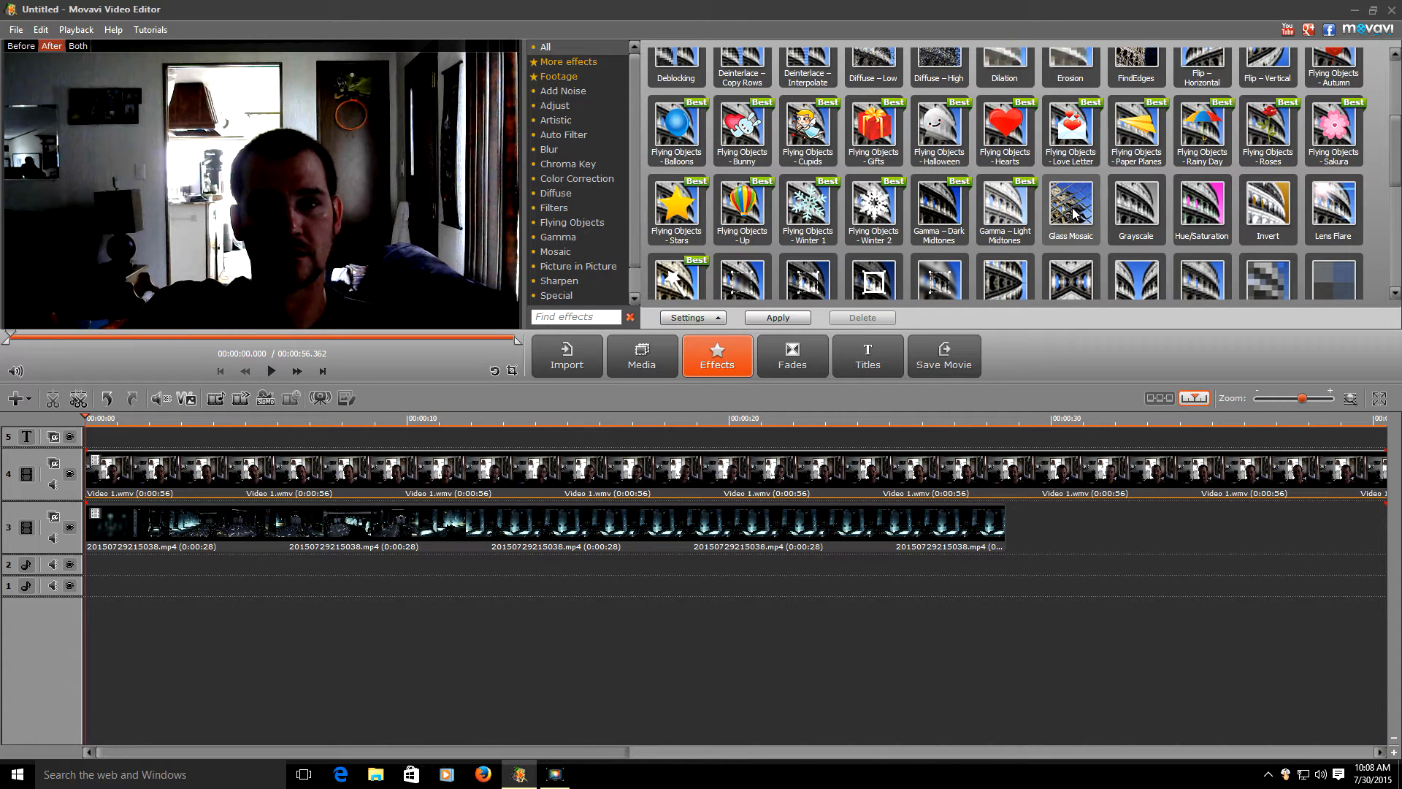
{"action": "left_click", "coordinate": [1075, 215]}
{"action": "left_click", "coordinate": [1335, 130]}
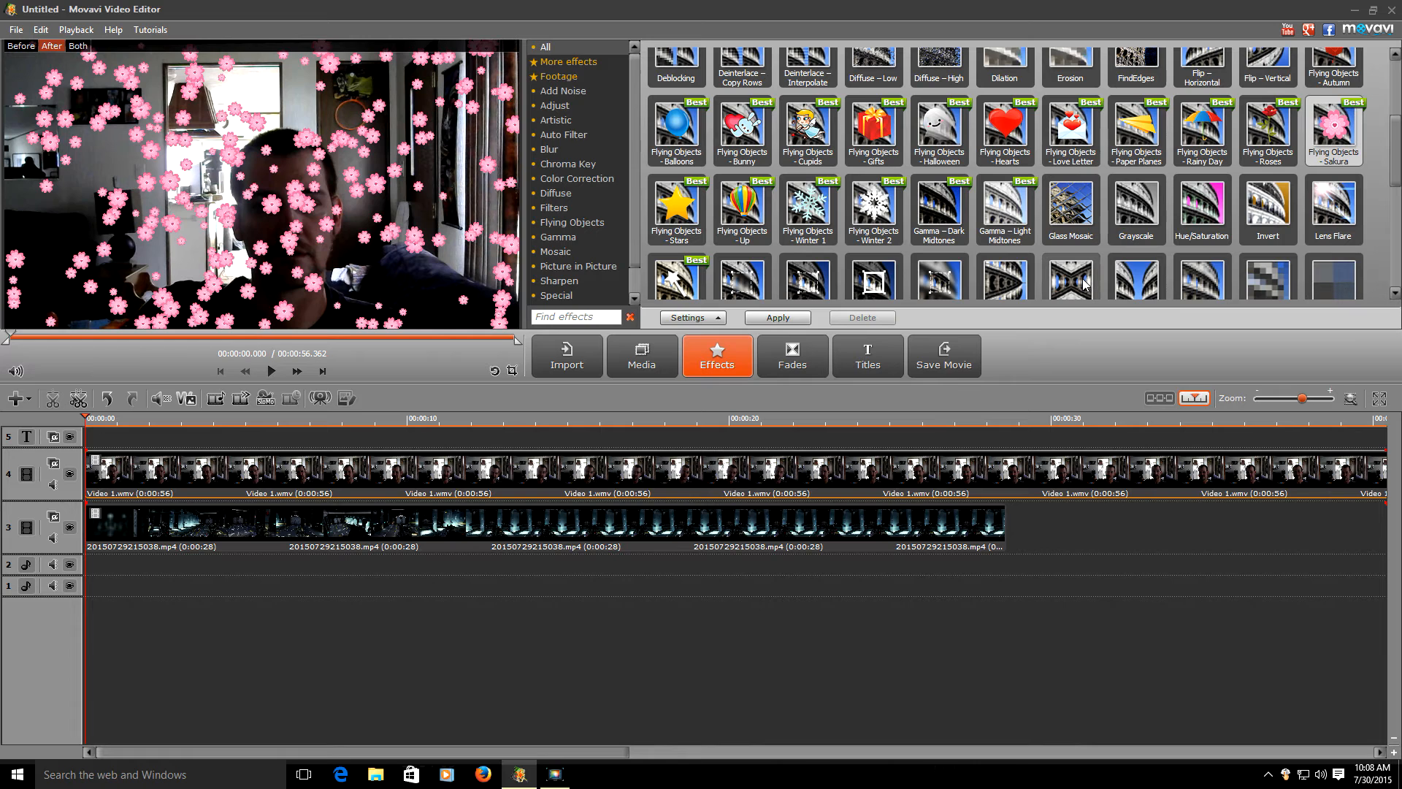
{"action": "left_click", "coordinate": [1202, 155]}
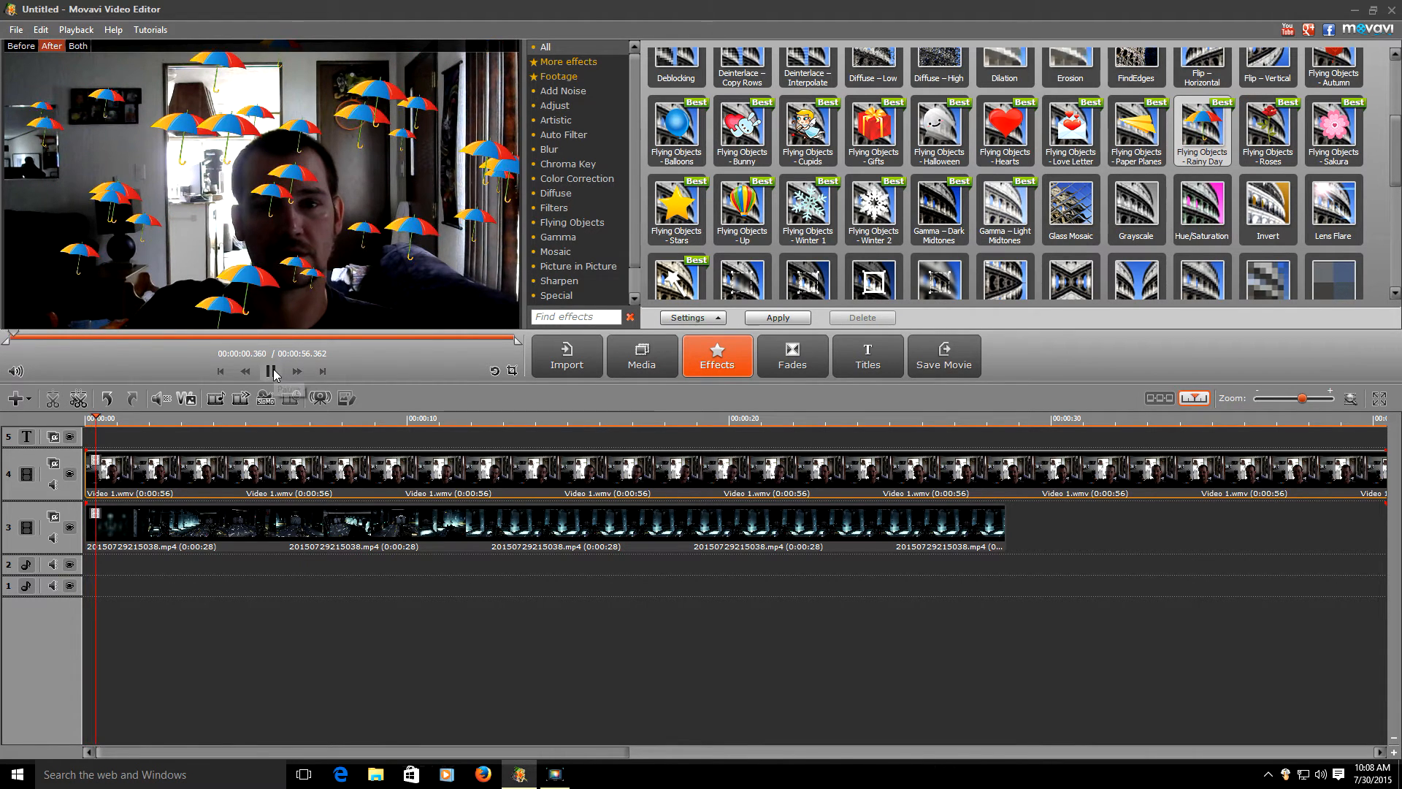
{"action": "left_click", "coordinate": [271, 371]}
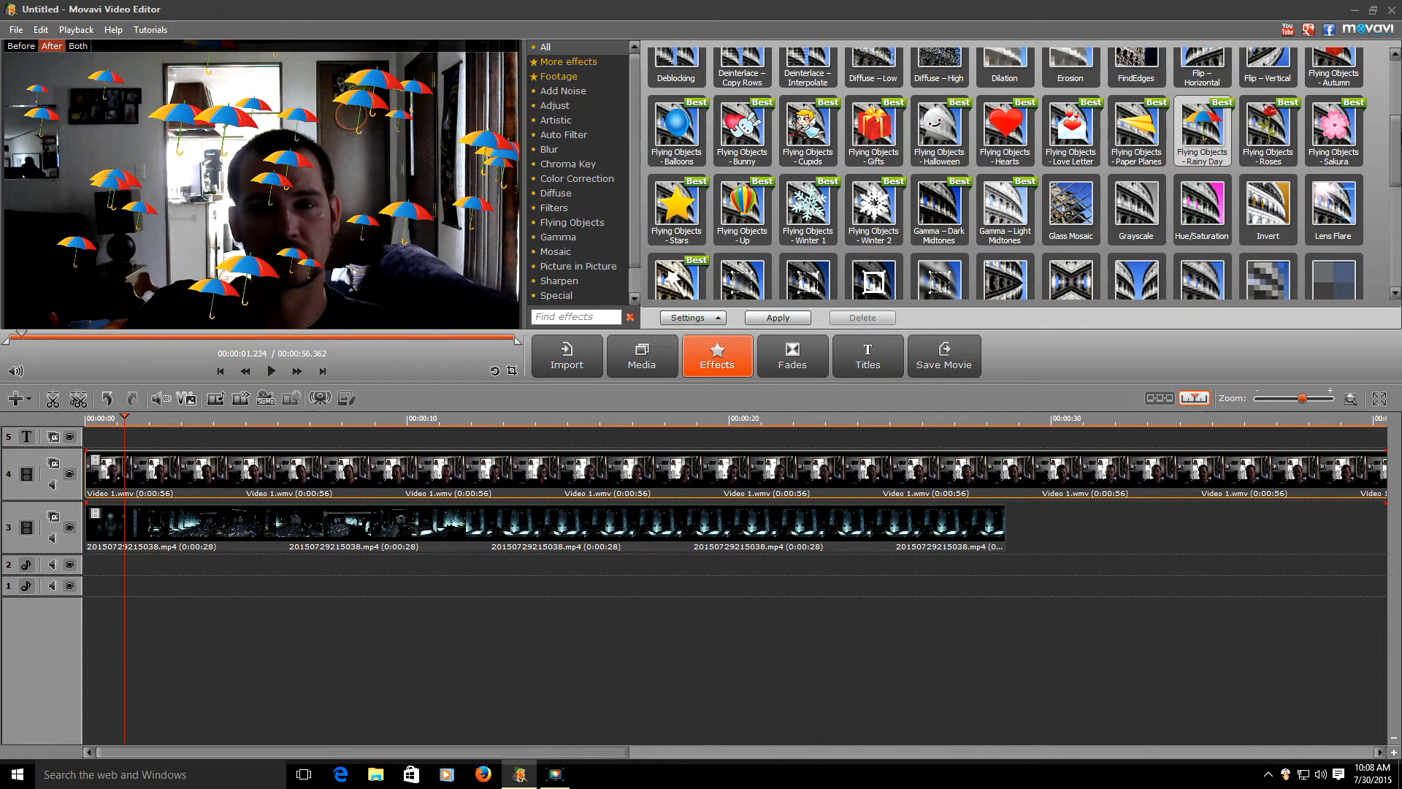
{"action": "left_click", "coordinate": [1209, 217]}
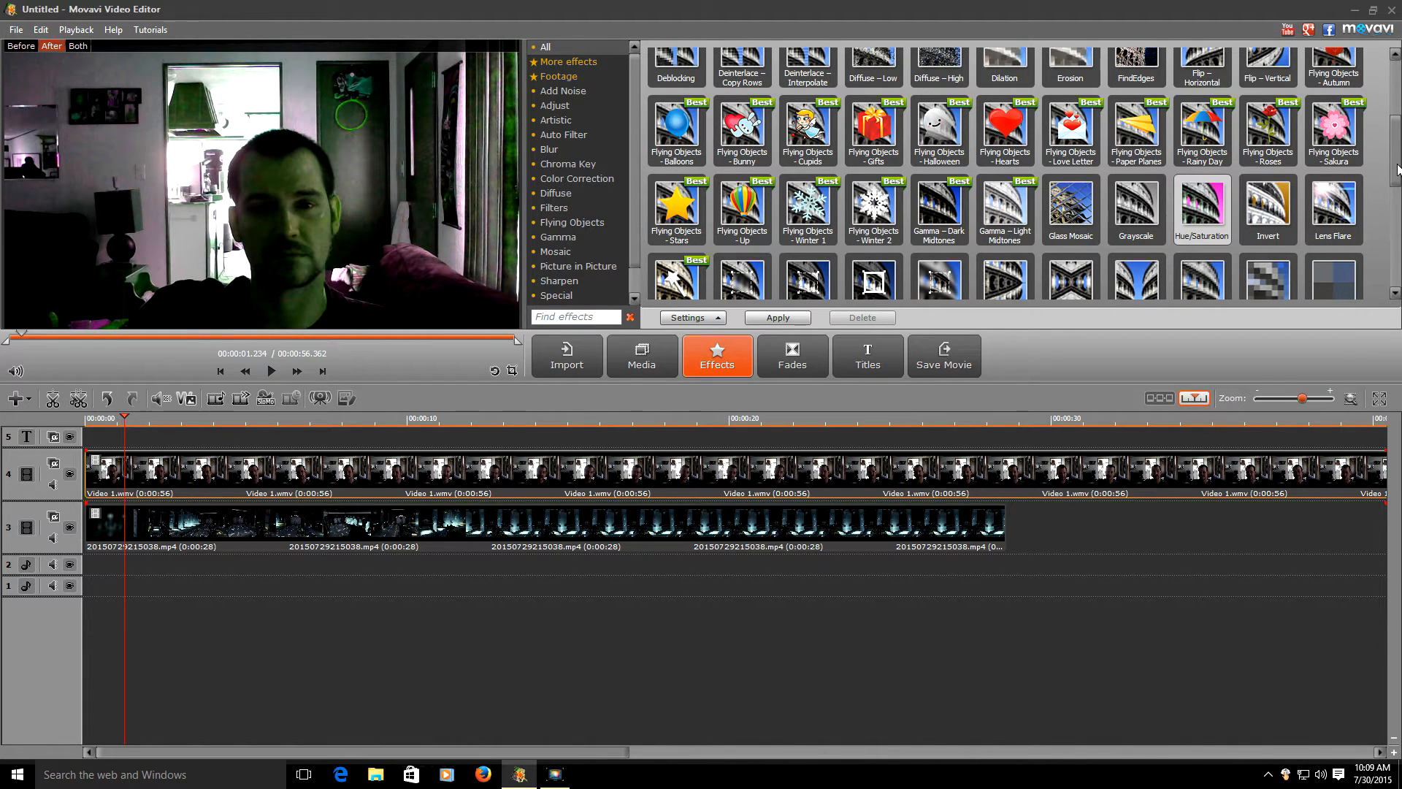
- Preview Mirror – Kaleidoscope, the Old Movie variants, Pop Art and Posterize effects
{"action": "scroll", "coordinate": [1396, 162], "scroll_direction": "down", "scroll_amount": 1}
{"action": "left_click", "coordinate": [1071, 191]}
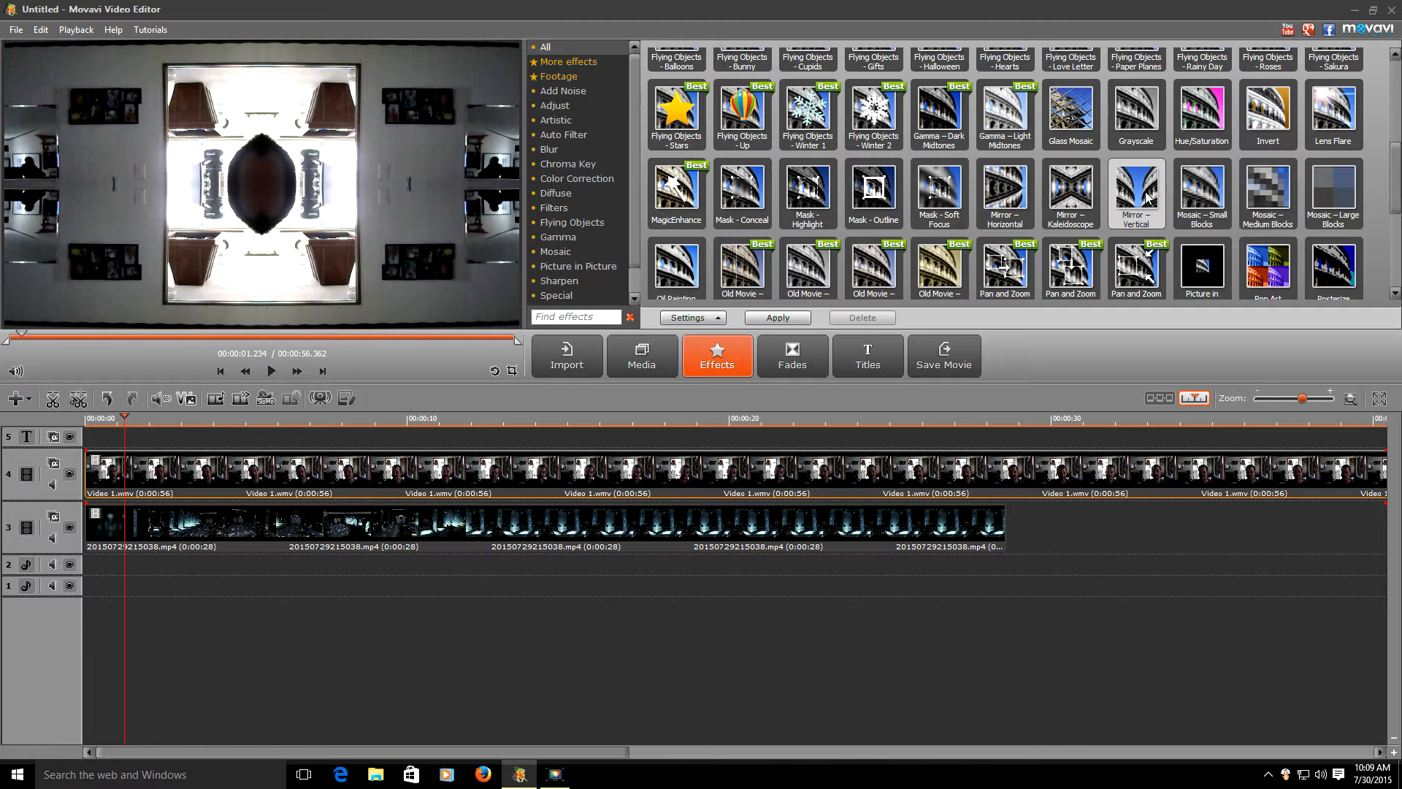
{"action": "left_click", "coordinate": [929, 287]}
{"action": "left_click", "coordinate": [885, 277]}
{"action": "left_click", "coordinate": [808, 267]}
{"action": "left_click", "coordinate": [742, 266]}
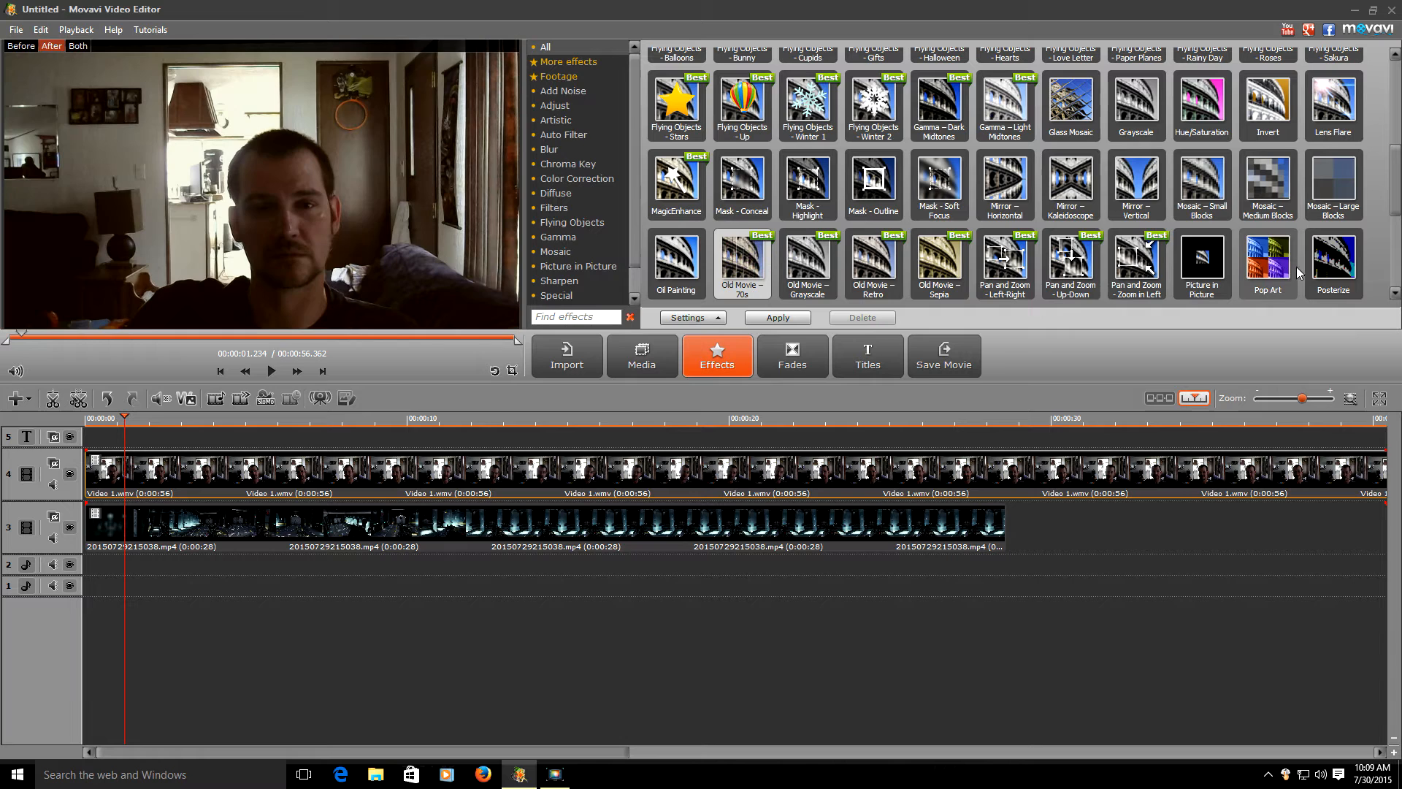
{"action": "left_click", "coordinate": [1263, 277]}
{"action": "left_click", "coordinate": [1329, 281]}
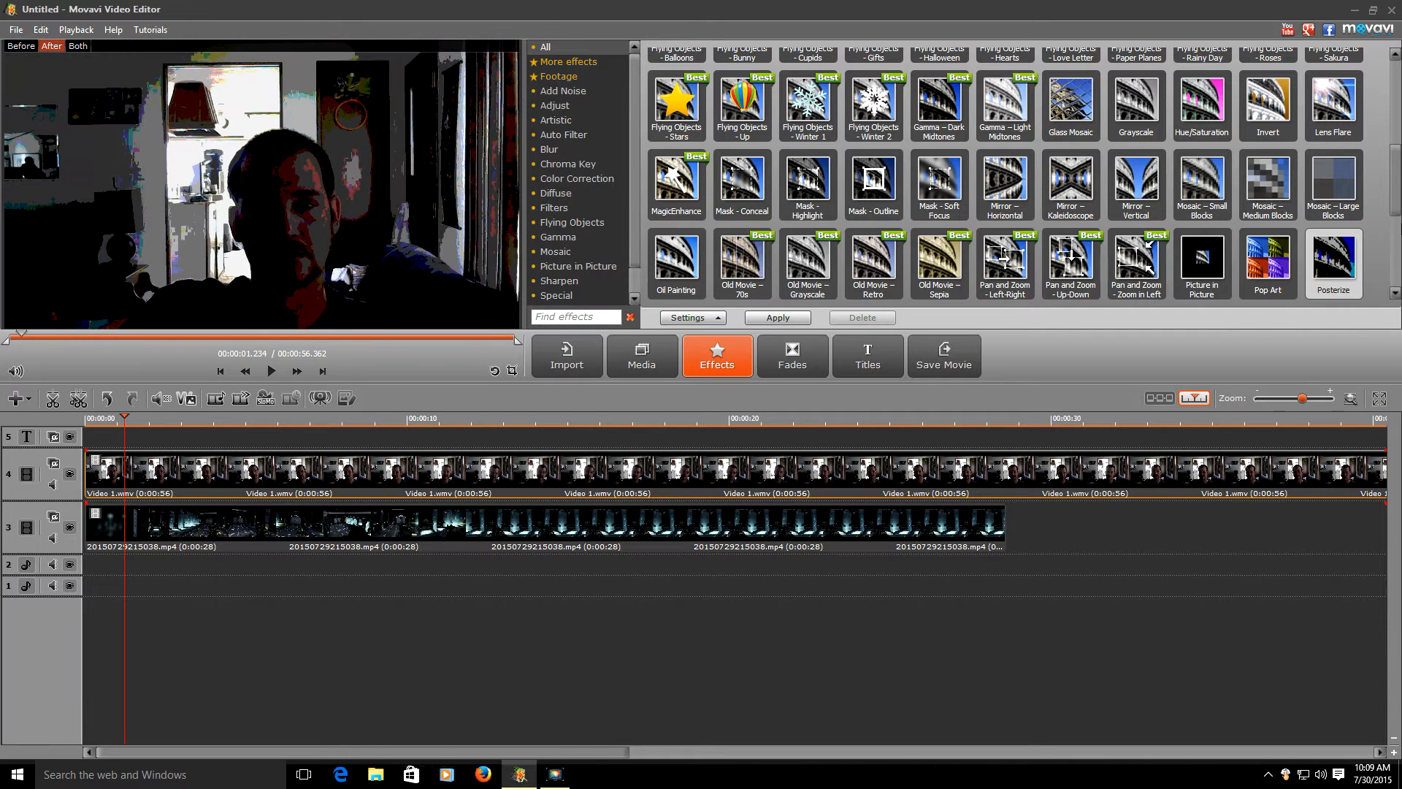
- Preview Twirl and the Tilt-shift blurs, ending on Split Screen – 4 Top Right
{"action": "left_click_drag", "start_coordinate": [1400, 196], "coordinate": [1398, 232]}
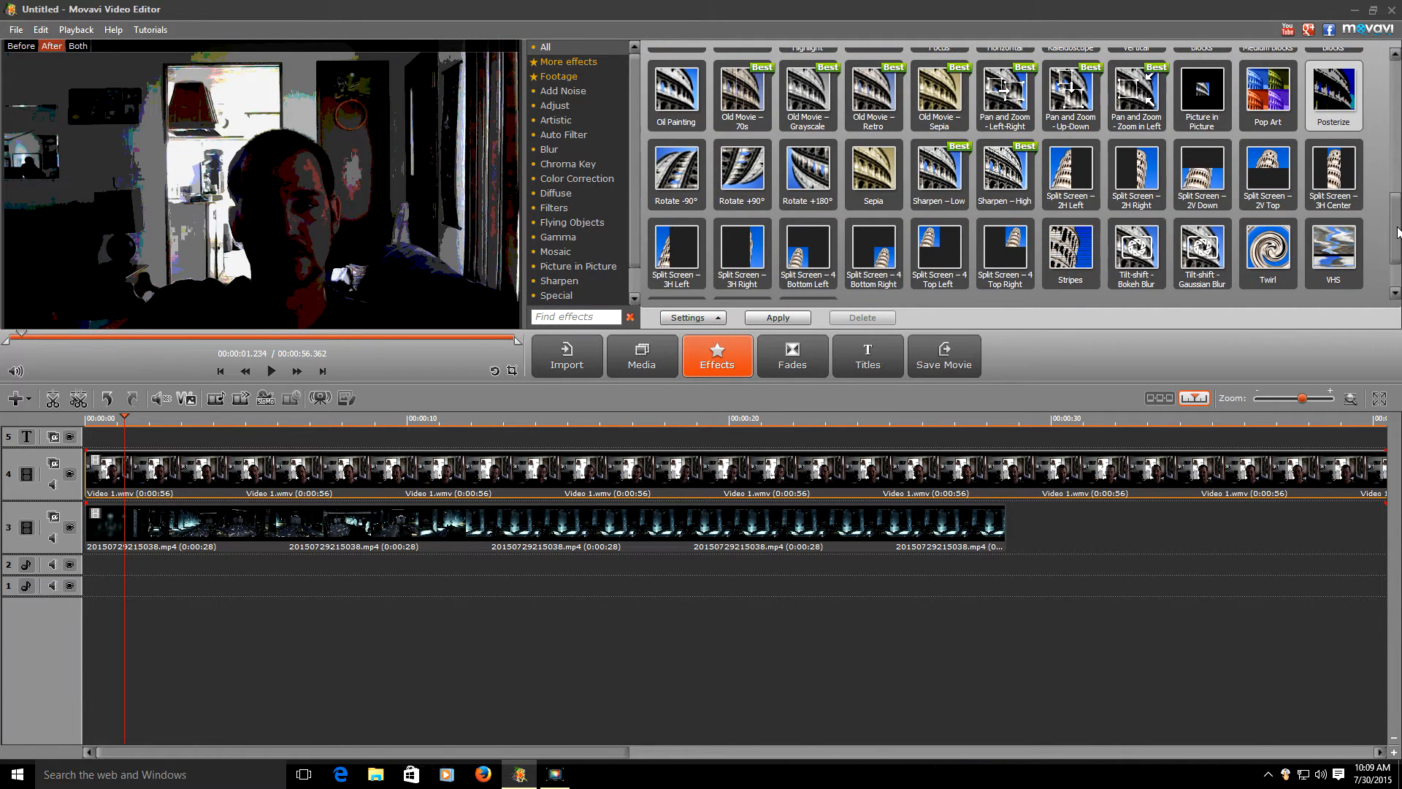
{"action": "left_click", "coordinate": [1271, 252]}
{"action": "left_click", "coordinate": [1202, 252]}
{"action": "left_click", "coordinate": [1136, 252]}
{"action": "left_click", "coordinate": [1004, 252]}
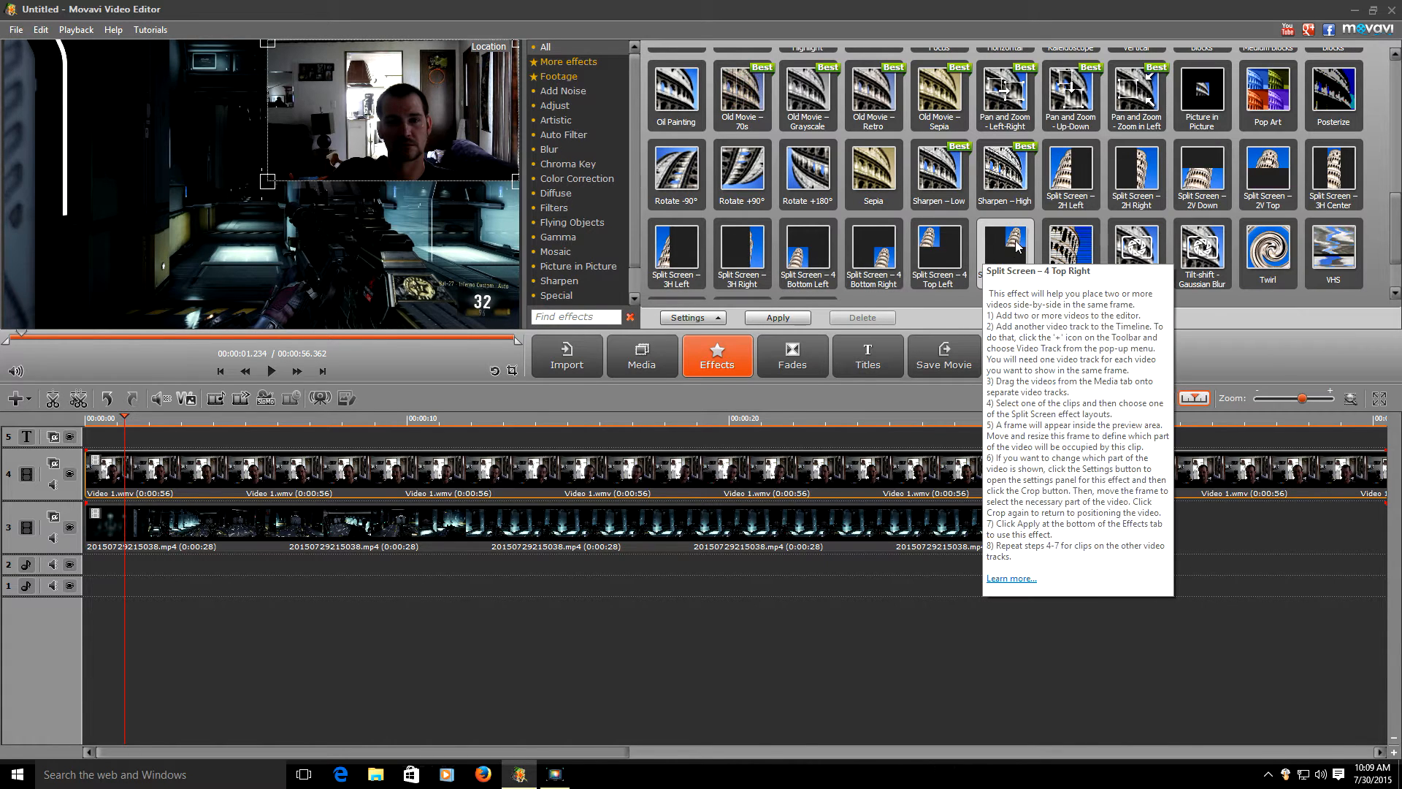
- Choose Split Screen – 4 Top Left, shrink the webcam inset, and crop it toward the face
{"action": "left_click", "coordinate": [939, 252]}
{"action": "mouse_move", "coordinate": [191, 75]}
{"action": "left_mouse_down"}
{"action": "mouse_move", "coordinate": [445, 75]}
{"action": "mouse_move", "coordinate": [104, 75]}
{"action": "mouse_move", "coordinate": [198, 75]}
{"action": "left_mouse_up"}
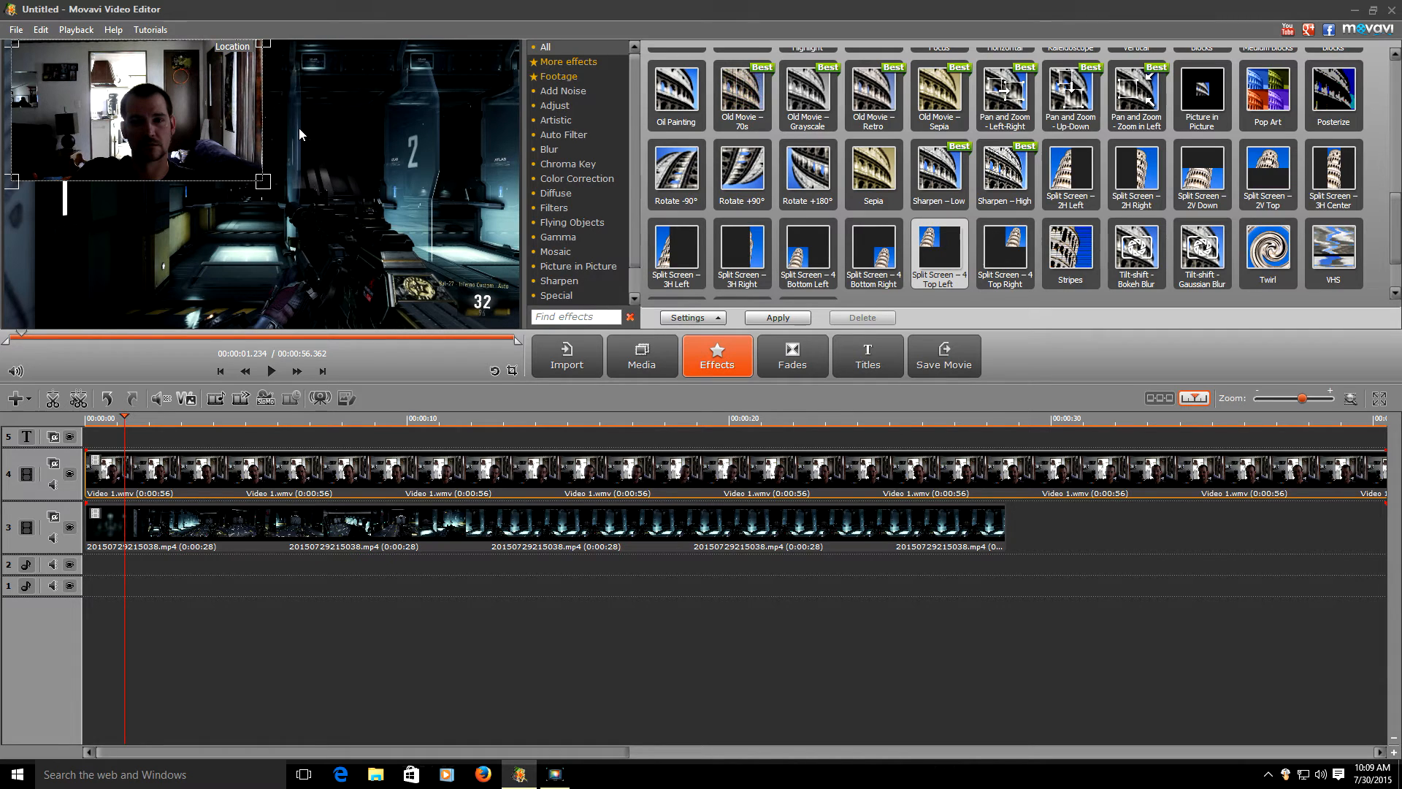
{"action": "left_click_drag", "start_coordinate": [261, 181], "coordinate": [178, 136]}
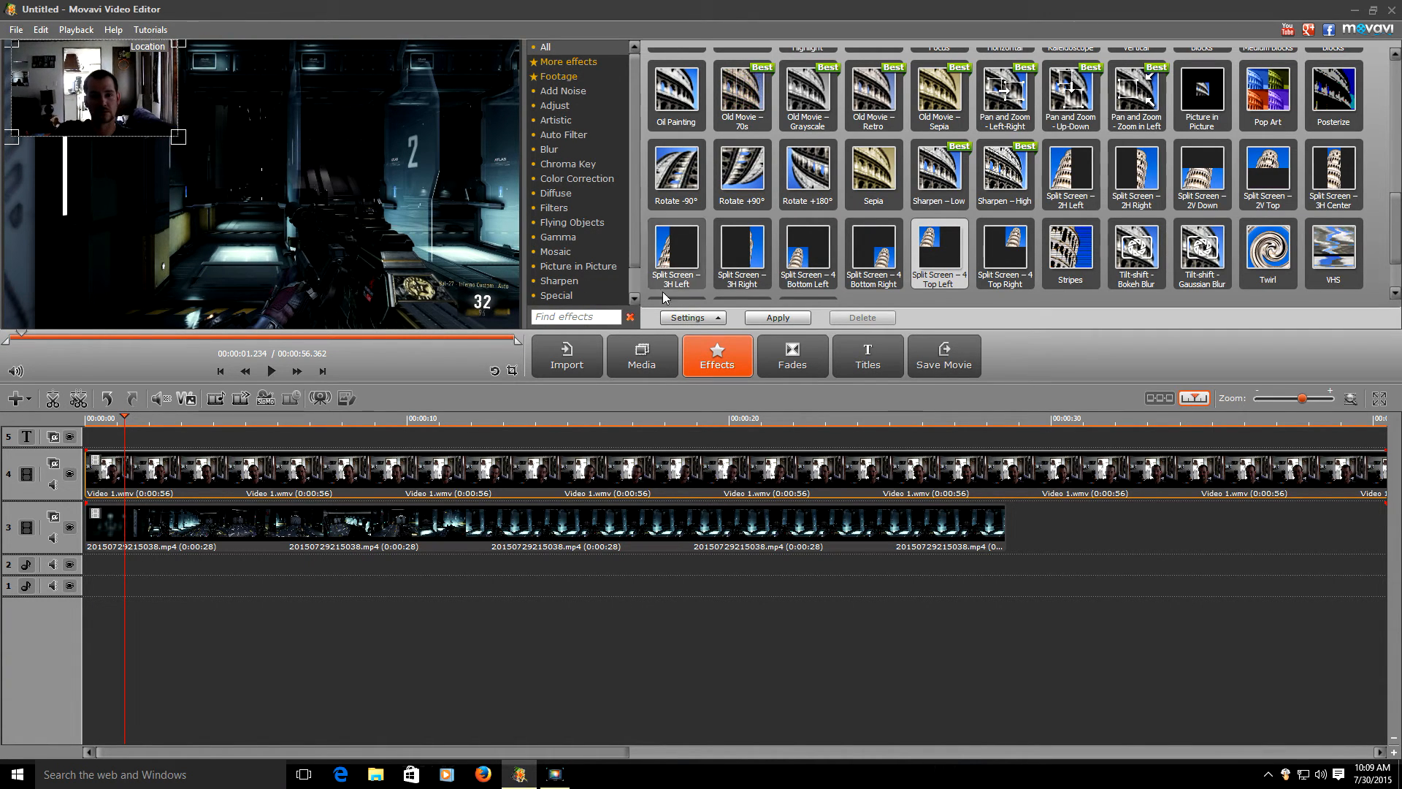
{"action": "left_click", "coordinate": [683, 318]}
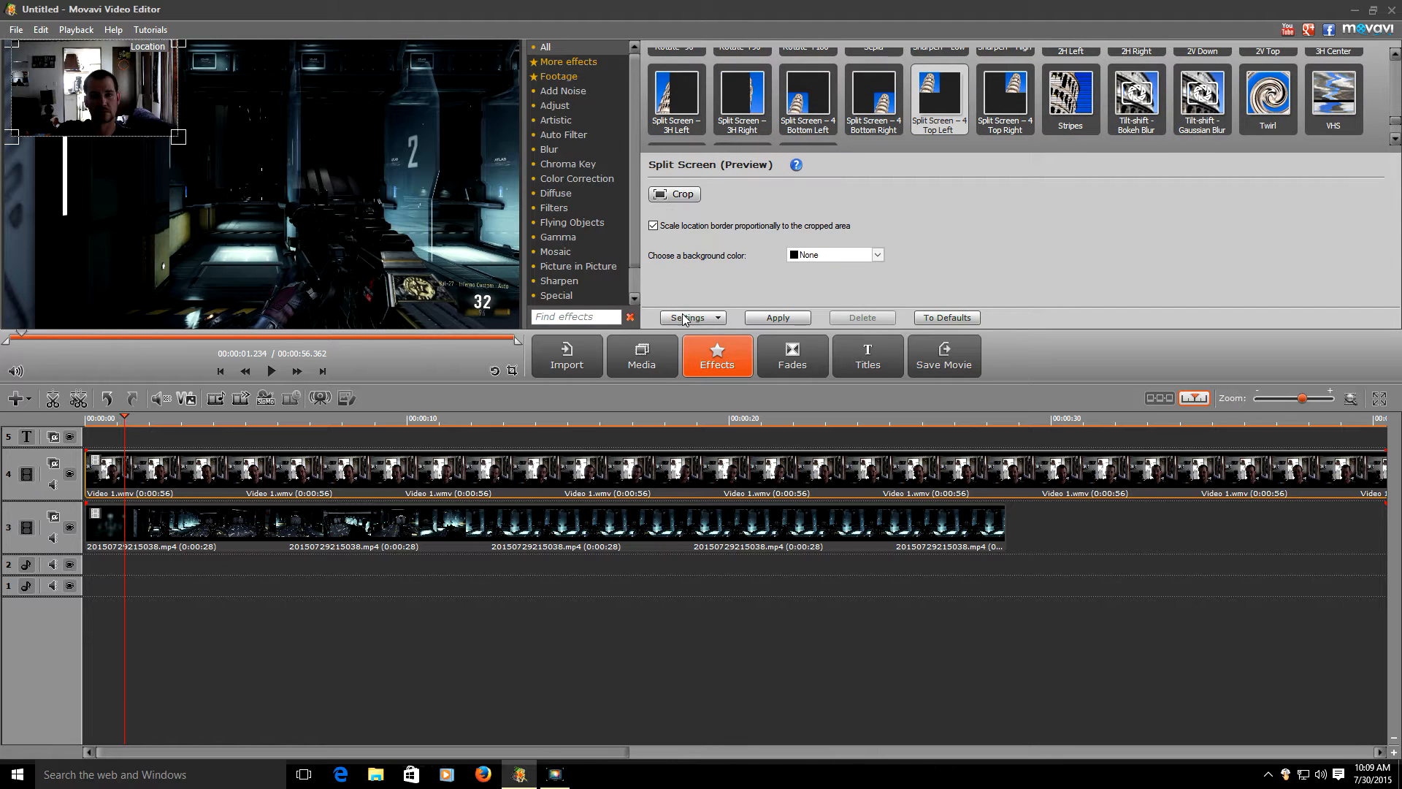
{"action": "left_click", "coordinate": [683, 195]}
{"action": "left_click_drag", "start_coordinate": [516, 45], "coordinate": [358, 96]}
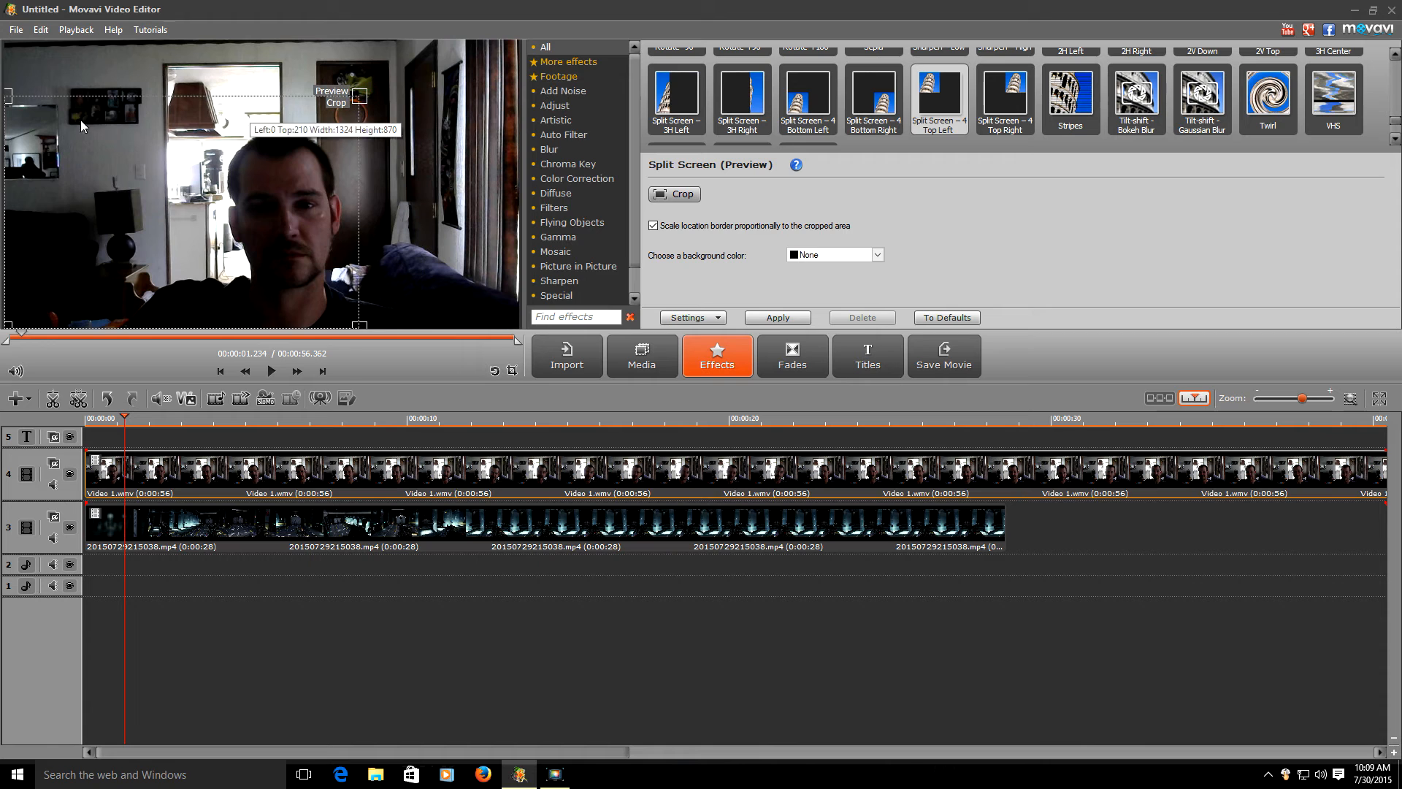
{"action": "left_click_drag", "start_coordinate": [8, 96], "coordinate": [117, 146]}
{"action": "left_click", "coordinate": [687, 195]}
- Enlarge the cropped webcam inset and apply the split-screen effect to the webcam clip
{"action": "left_click_drag", "start_coordinate": [16, 78], "coordinate": [425, 332]}
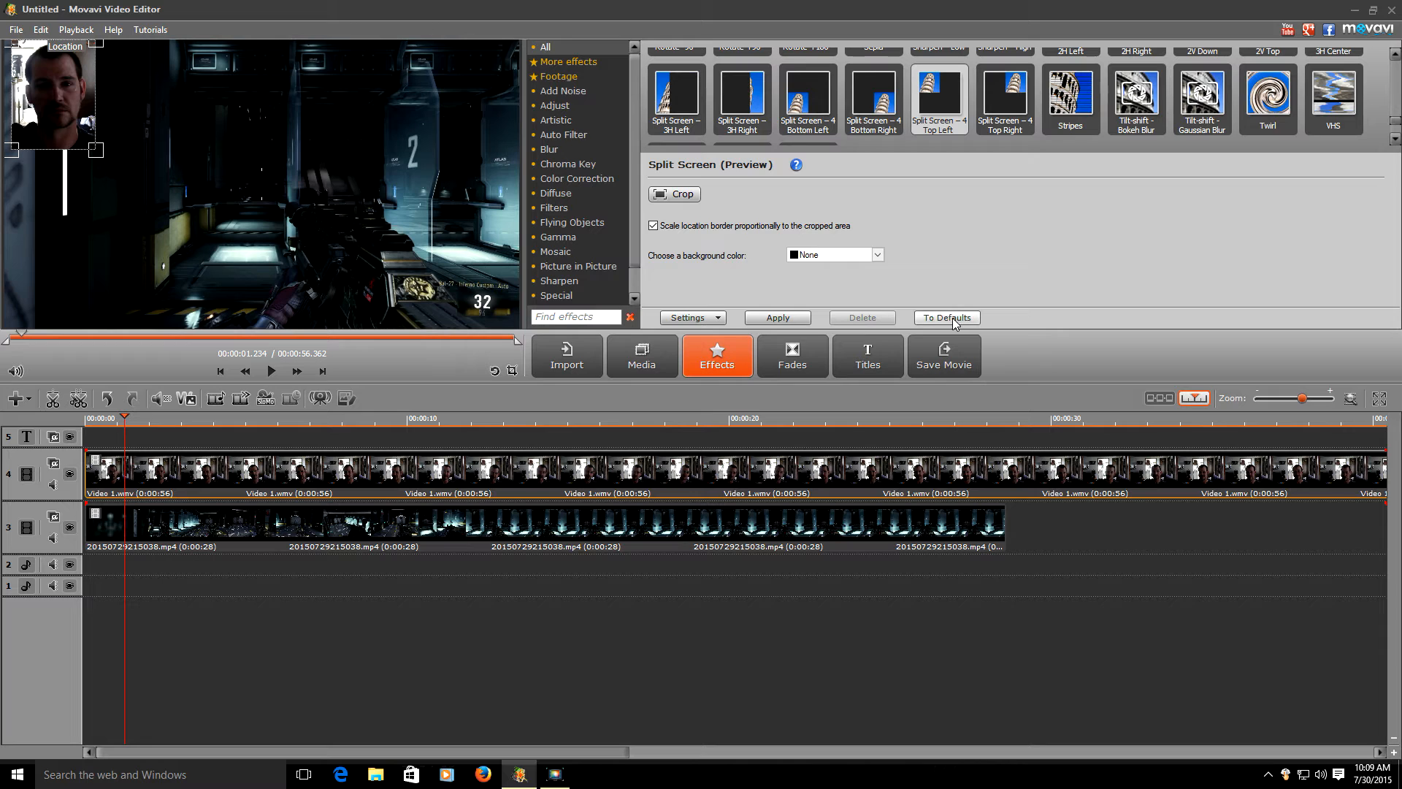
{"action": "left_click", "coordinate": [778, 317]}
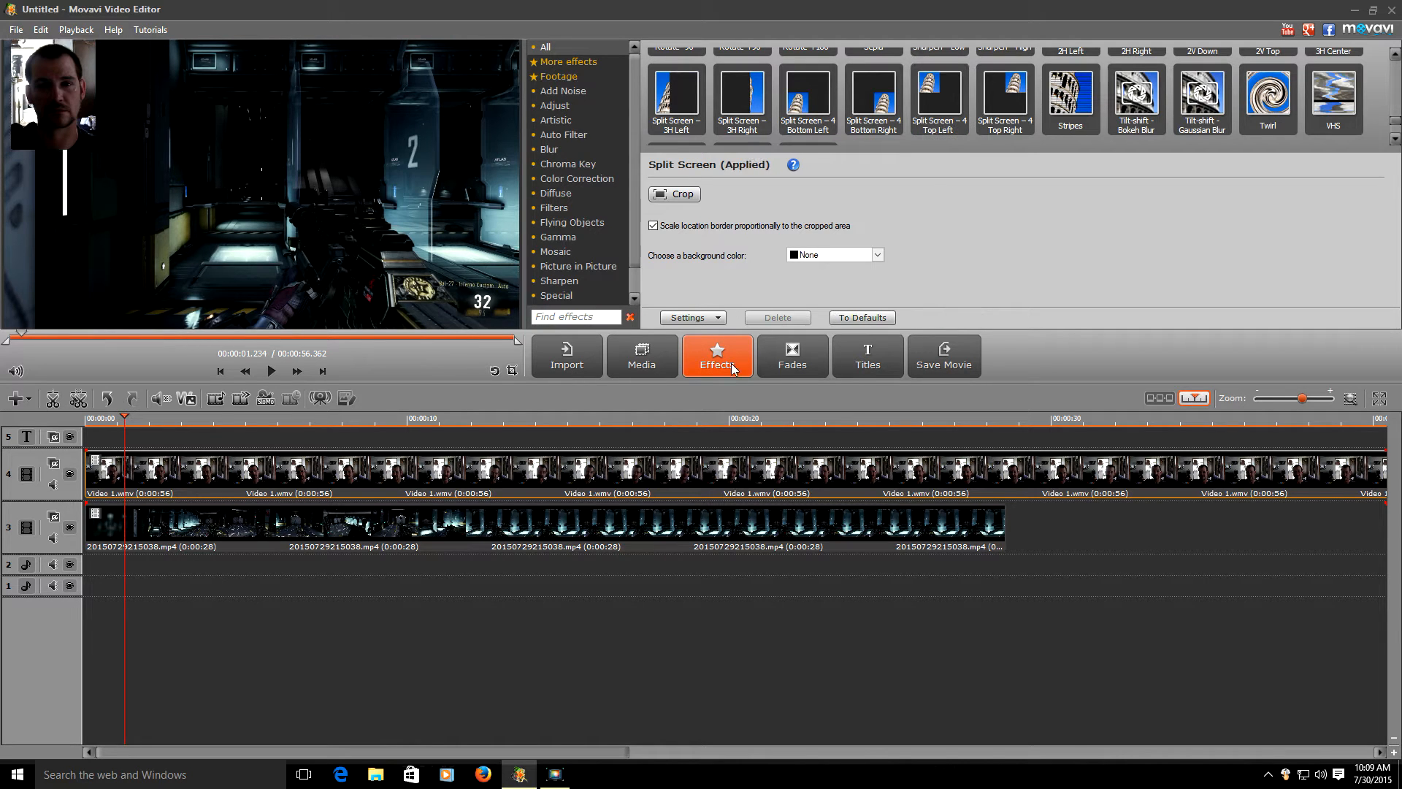
{"action": "left_click", "coordinate": [707, 319]}
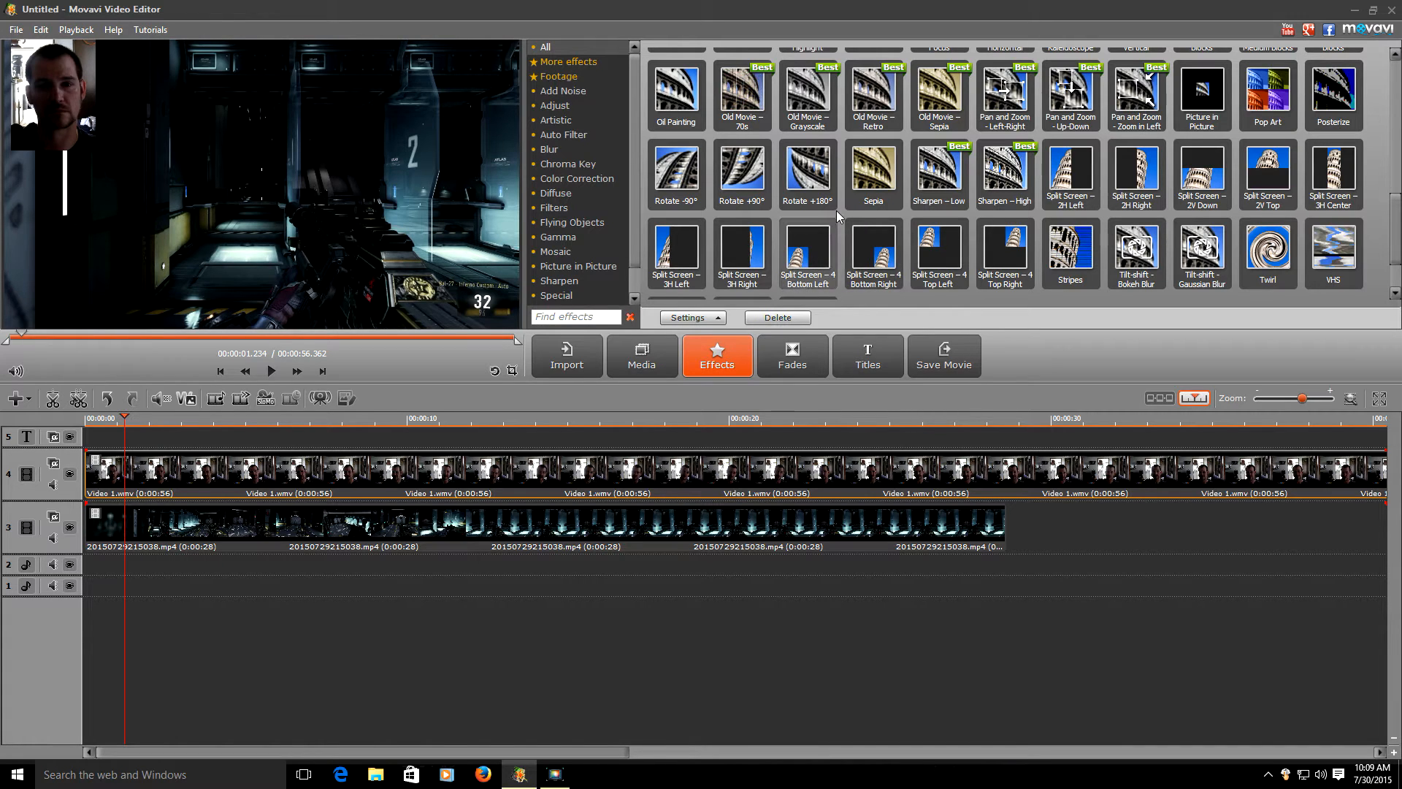
- Compare the Sepia effect on both clips and apply it to the webcam clip
{"action": "left_click", "coordinate": [871, 188]}
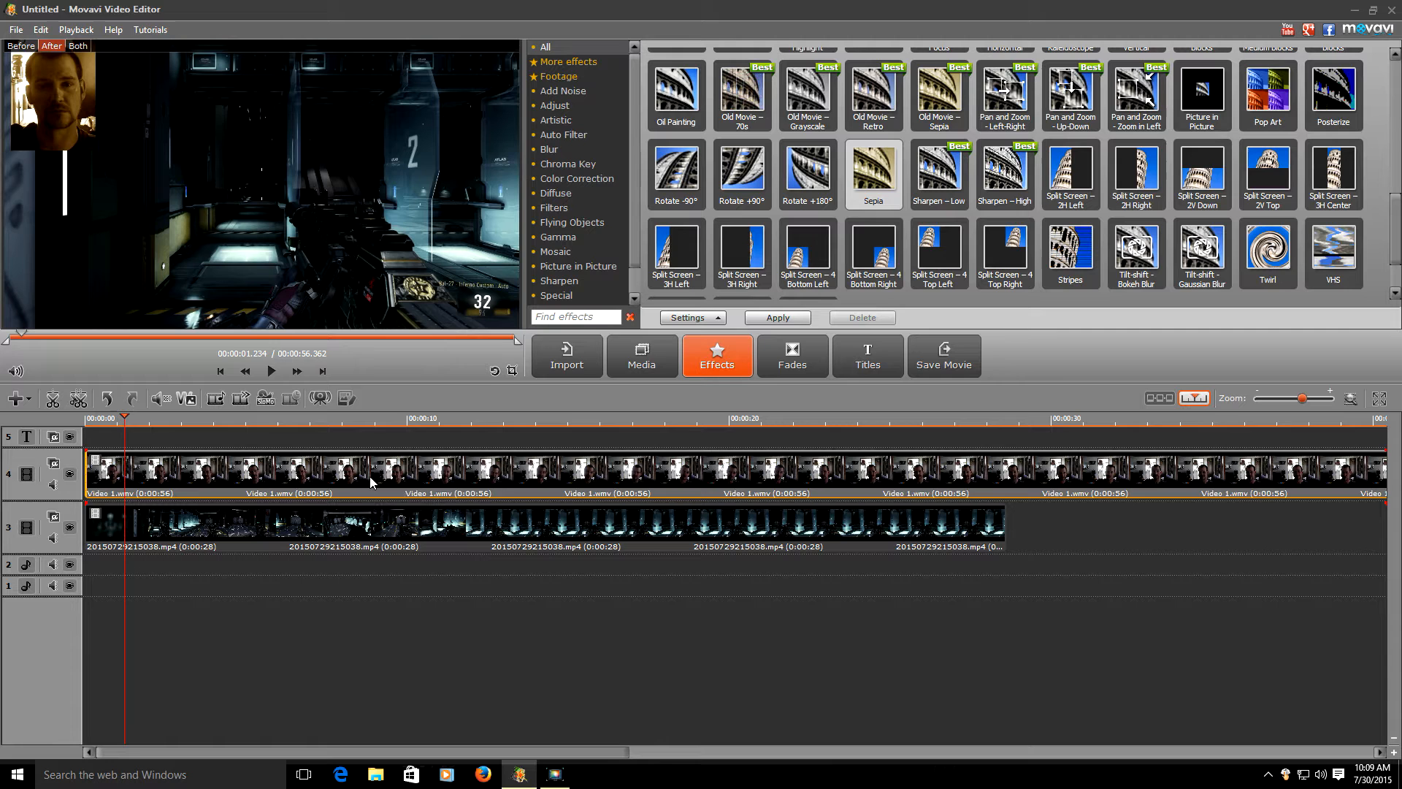
{"action": "left_click", "coordinate": [664, 535]}
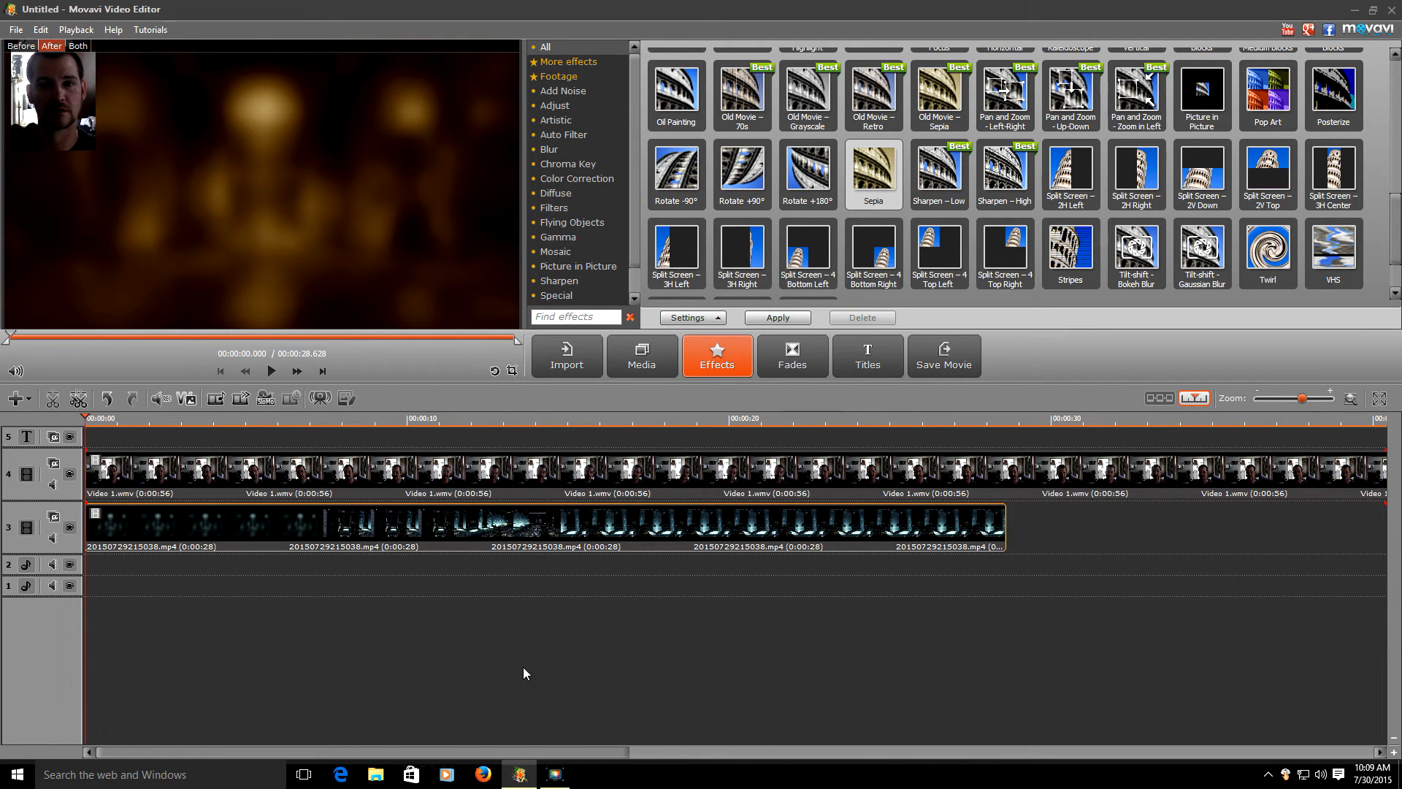
{"action": "left_click", "coordinate": [544, 482]}
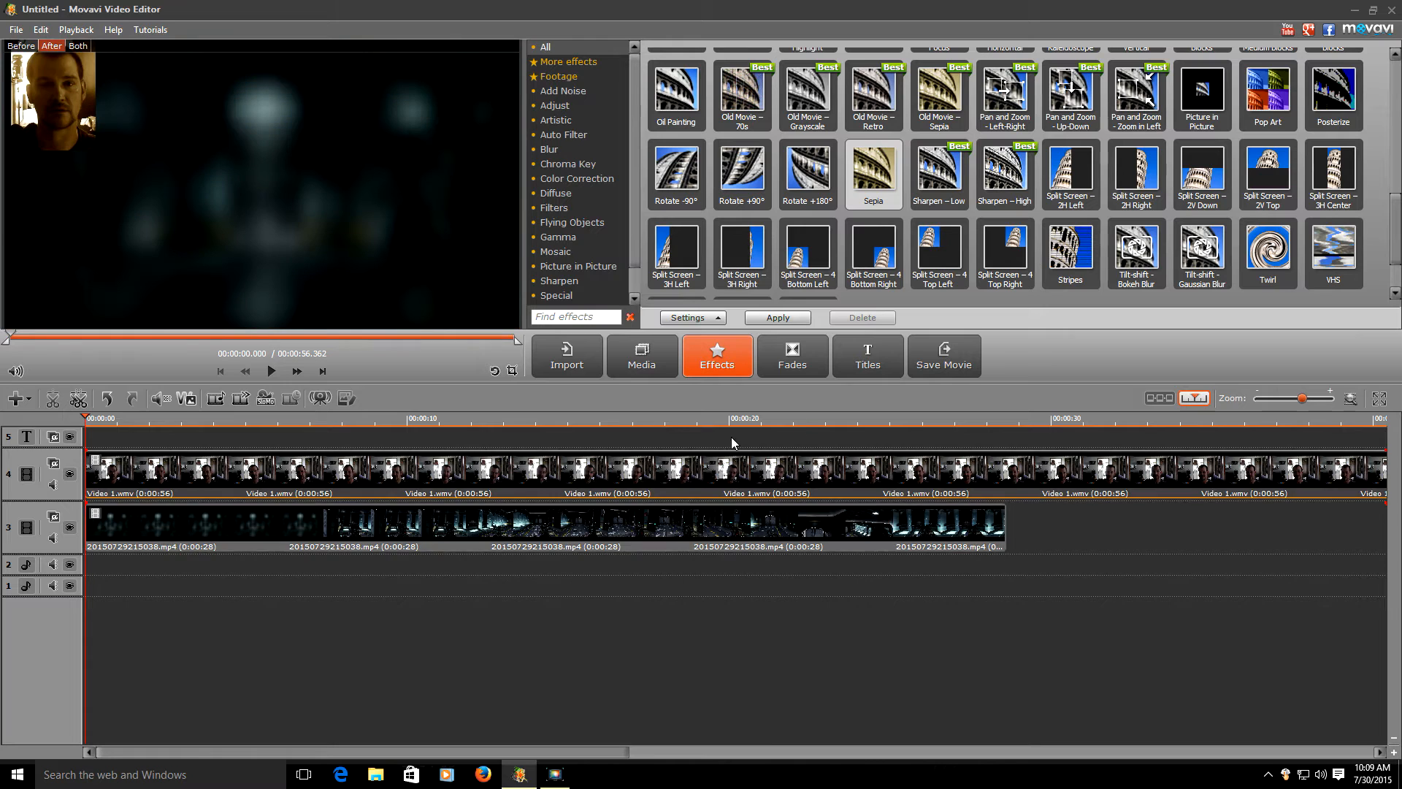
{"action": "left_click", "coordinate": [645, 546]}
{"action": "left_click", "coordinate": [646, 546]}
{"action": "left_click", "coordinate": [647, 490]}
{"action": "left_click", "coordinate": [644, 531]}
{"action": "left_click", "coordinate": [638, 472]}
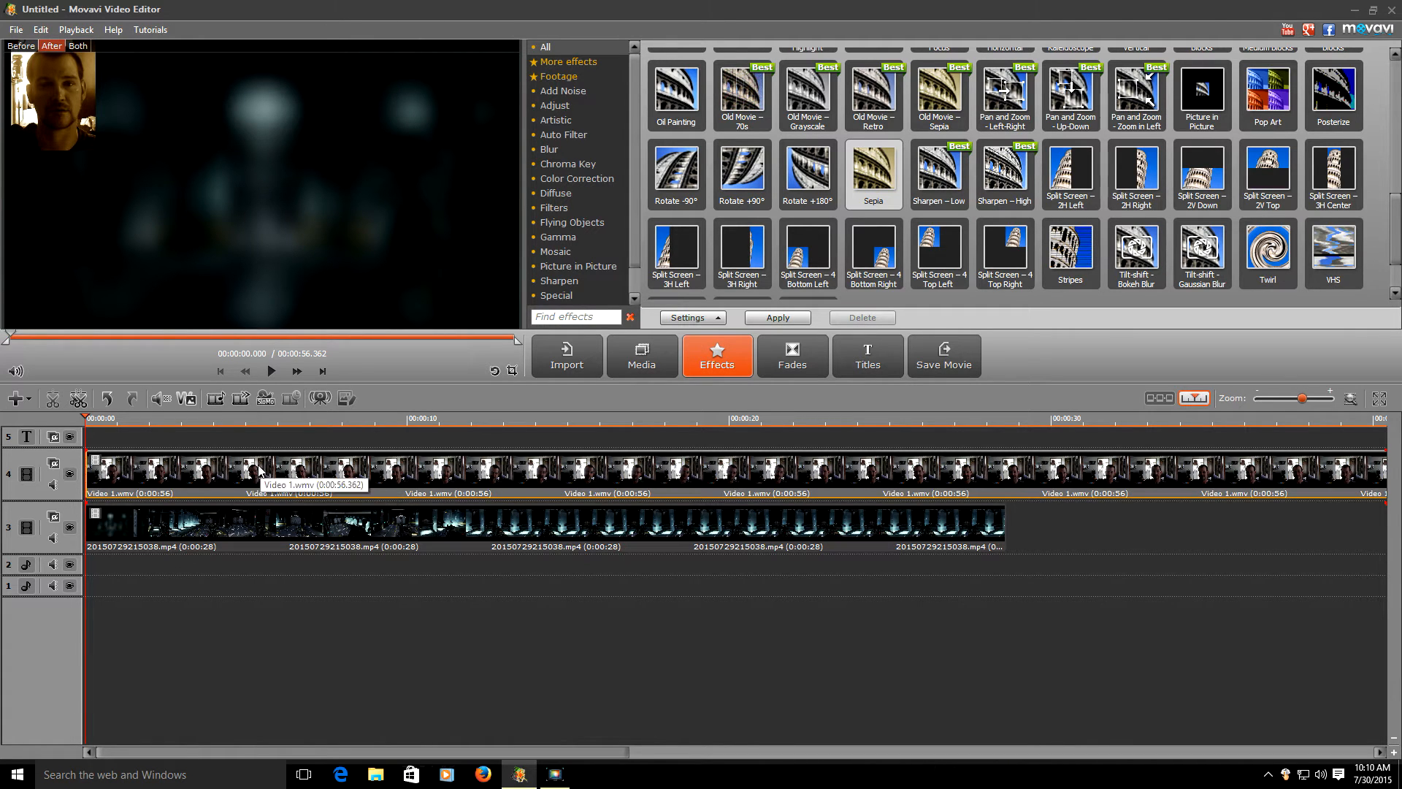
{"action": "left_click", "coordinate": [803, 322]}
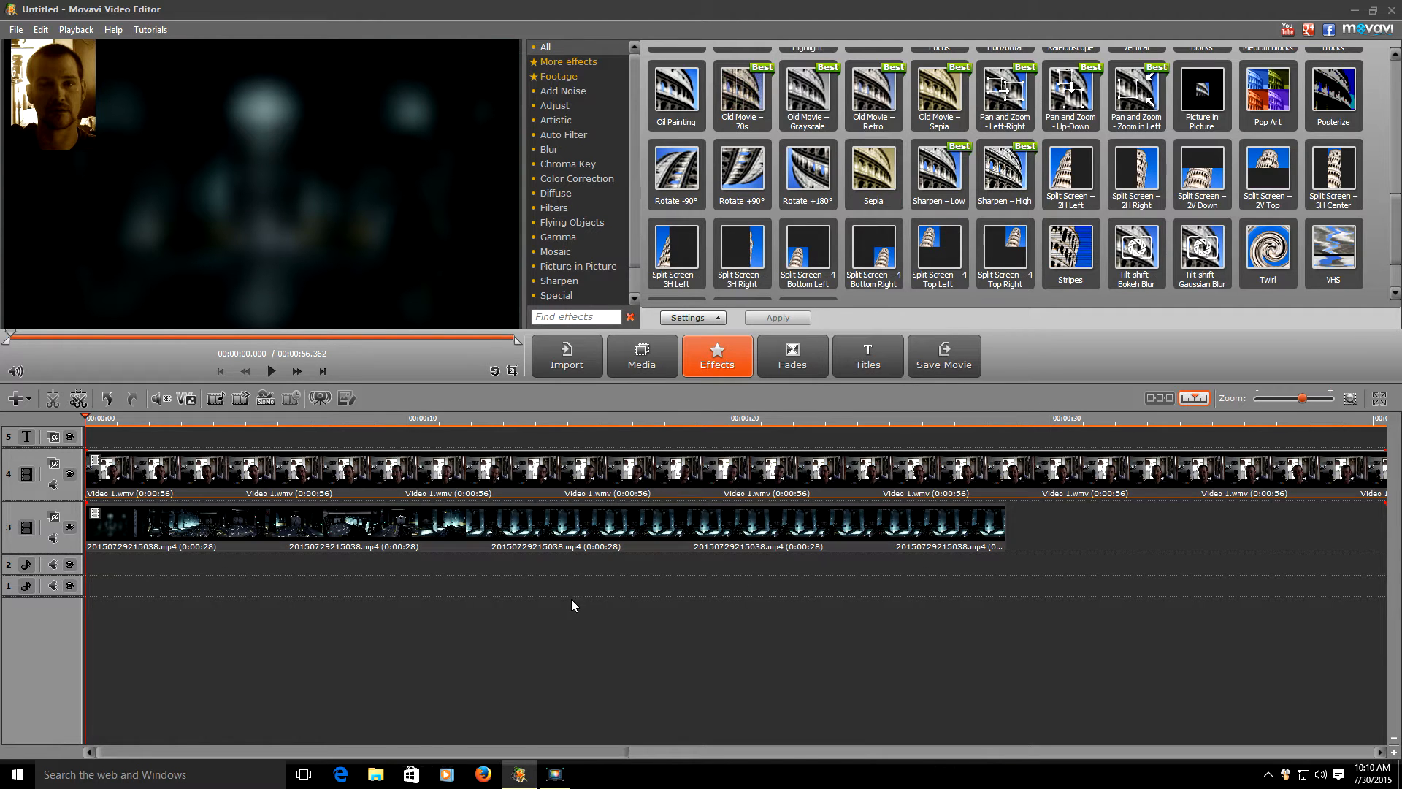
{"action": "left_click", "coordinate": [698, 318]}
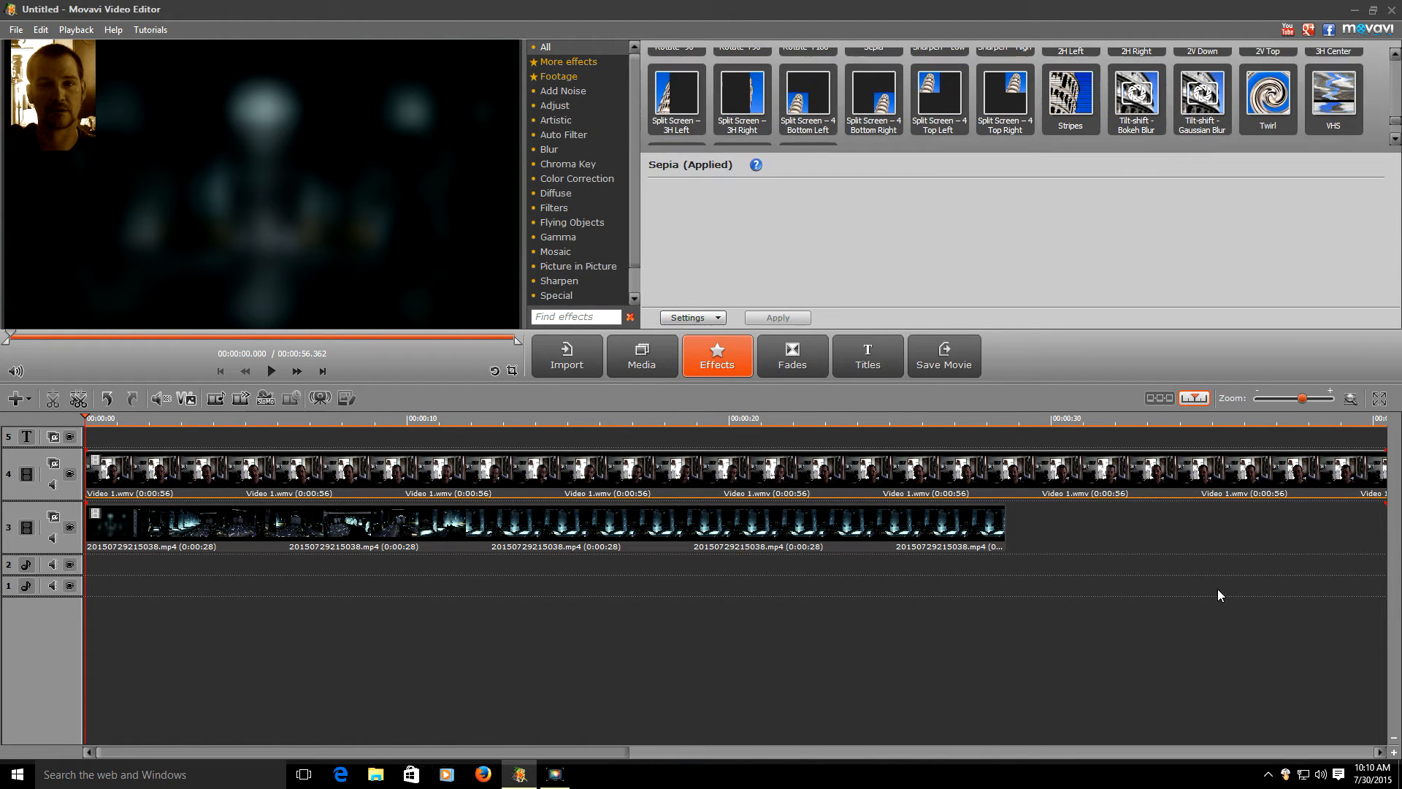
- Try splitting the webcam clip at about 0:05 and deleting the first part, then undo both
{"action": "left_click", "coordinate": [703, 321]}
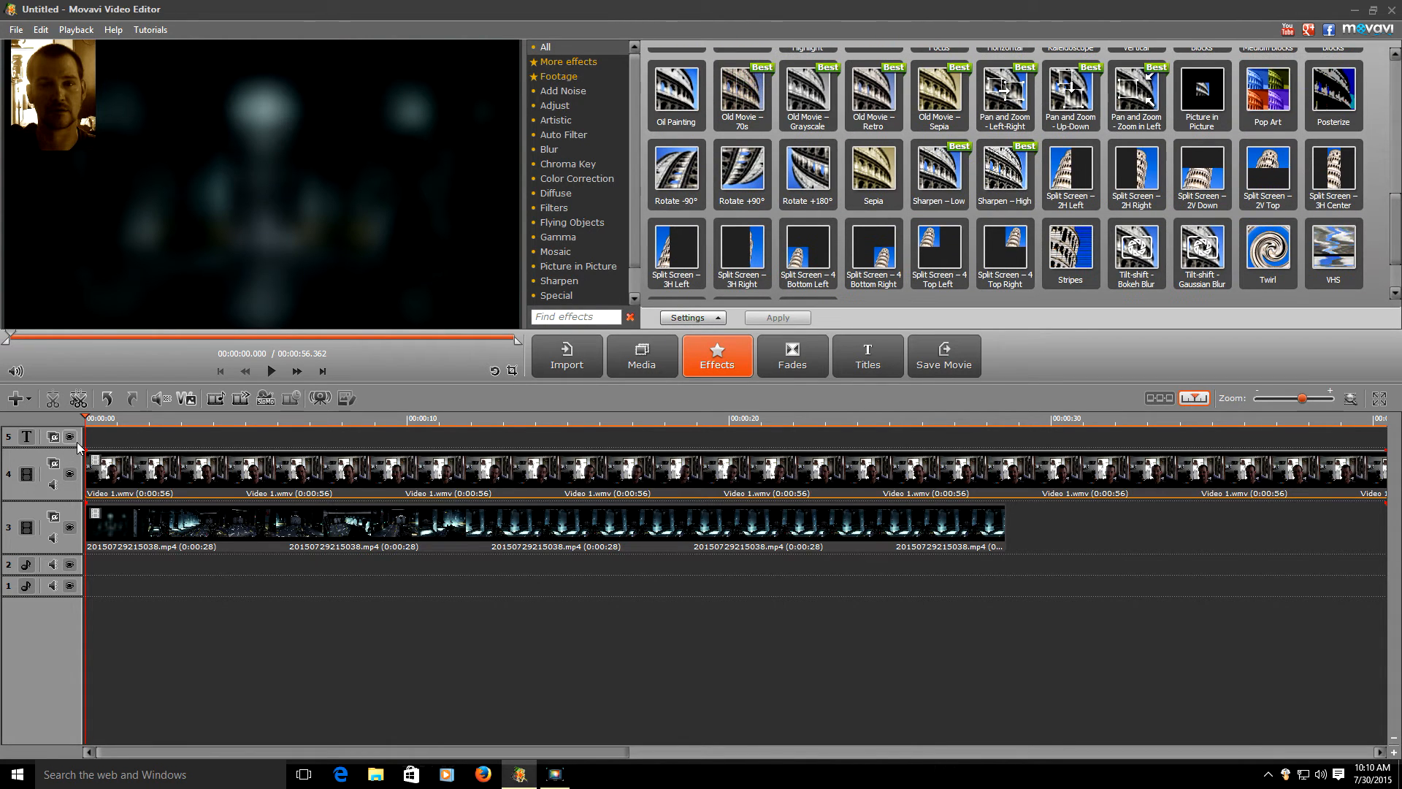
{"action": "left_click_drag", "start_coordinate": [91, 435], "coordinate": [263, 435]}
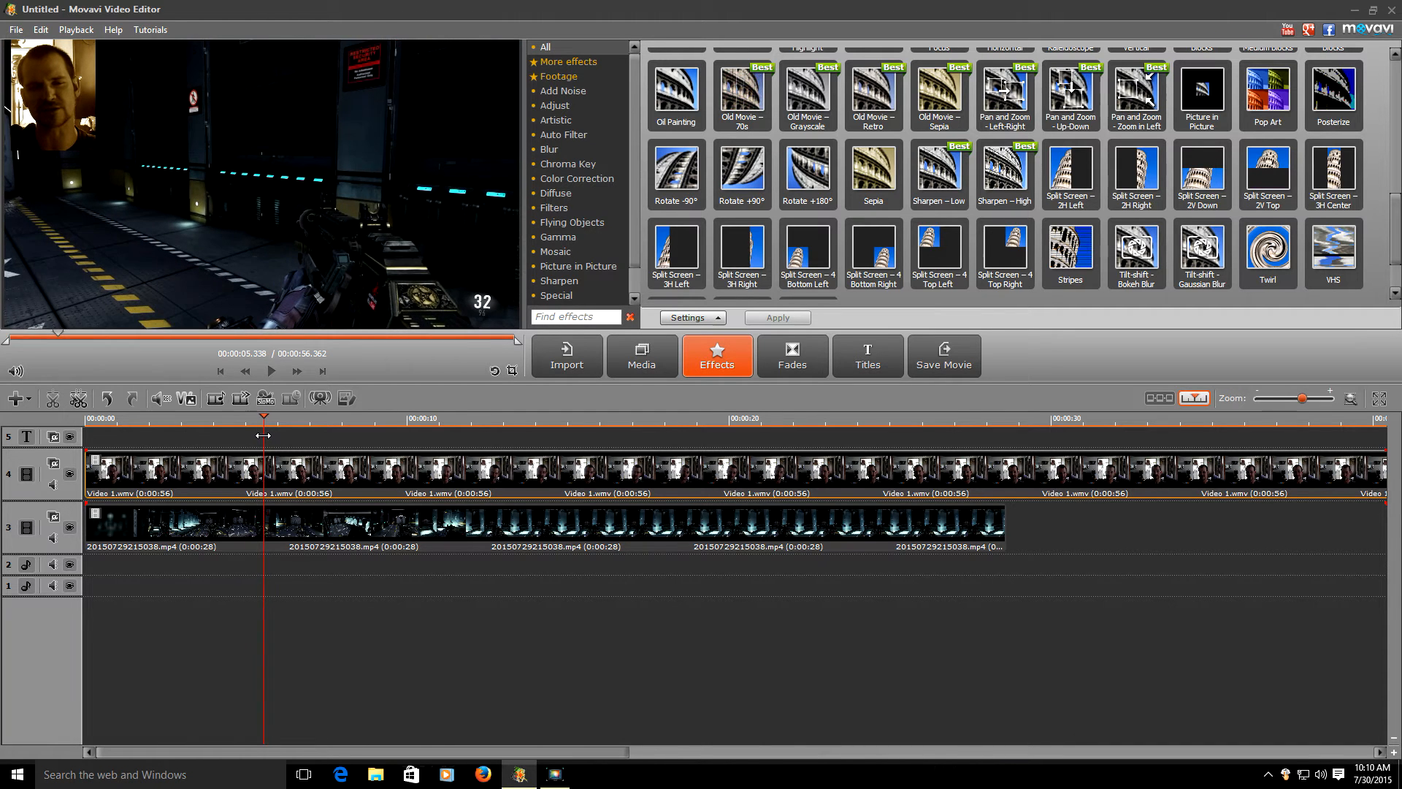
{"action": "left_click", "coordinate": [53, 400]}
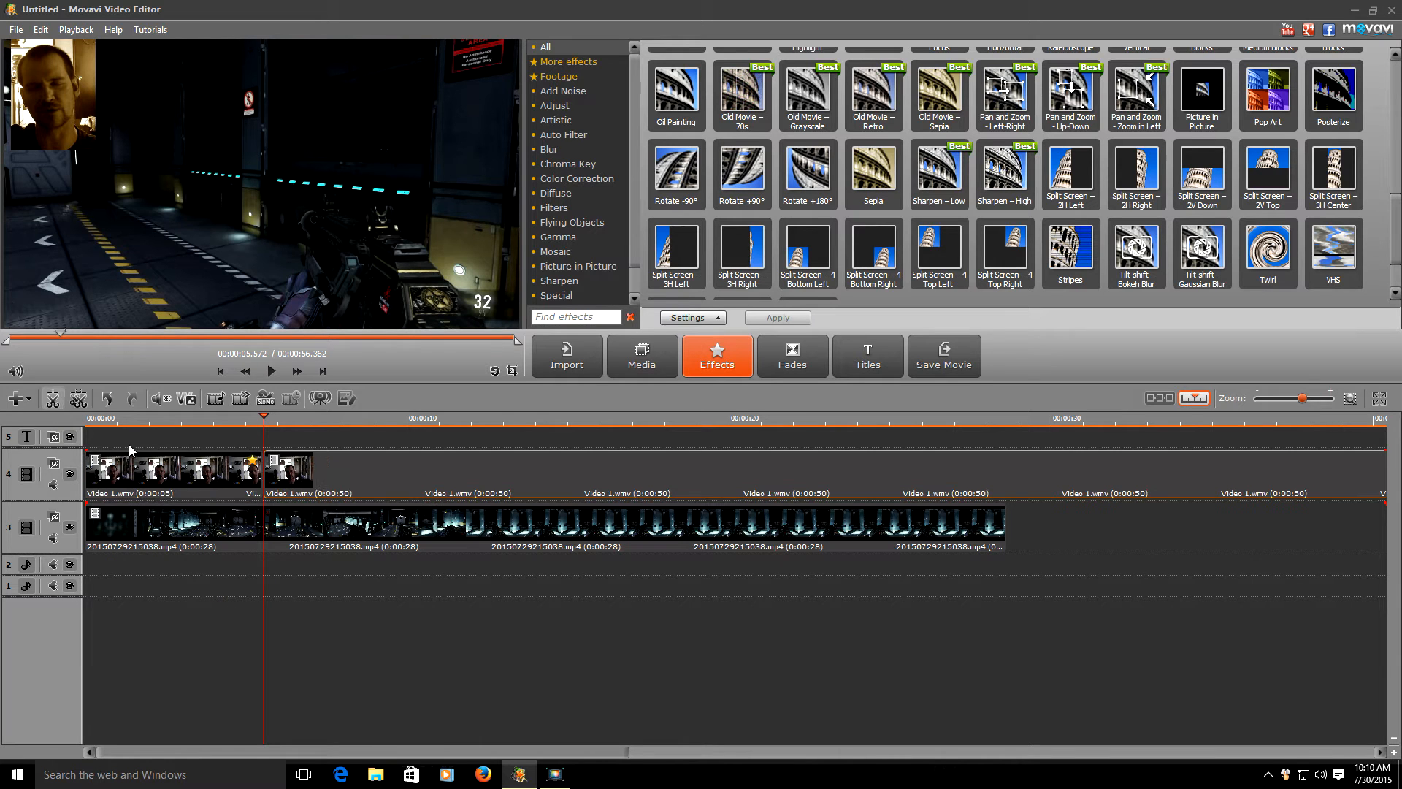
{"action": "left_click", "coordinate": [188, 552]}
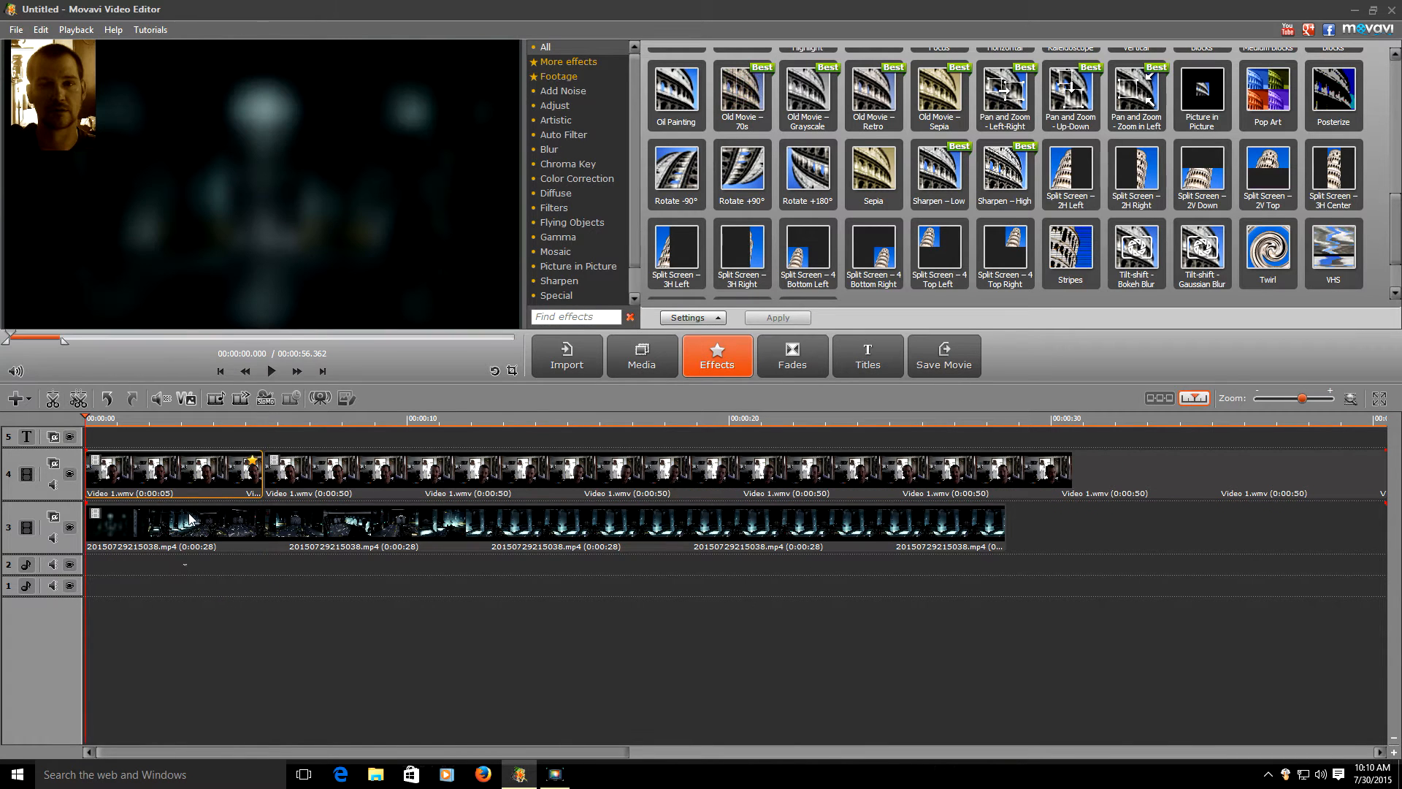
{"action": "left_click", "coordinate": [189, 485]}
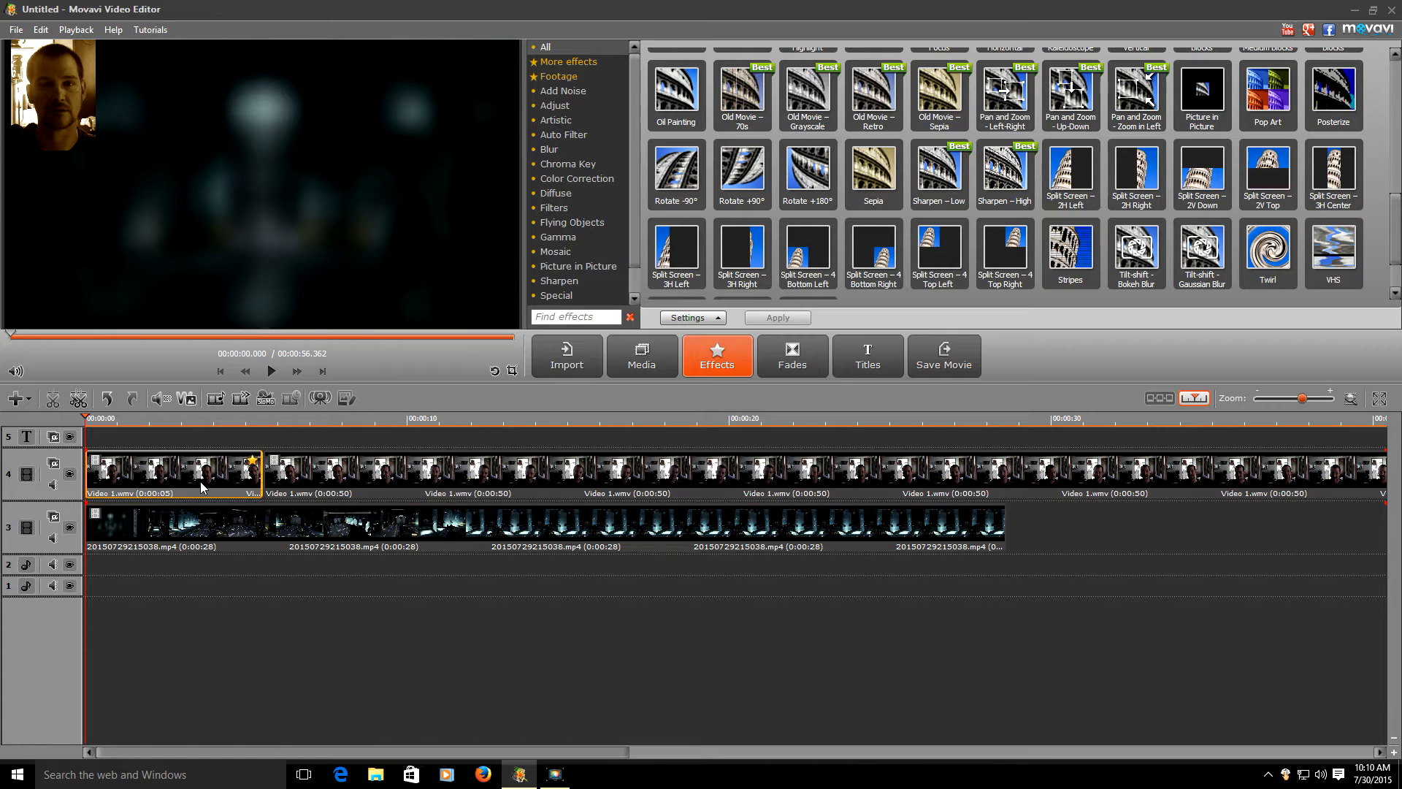
{"action": "right_click", "coordinate": [203, 486]}
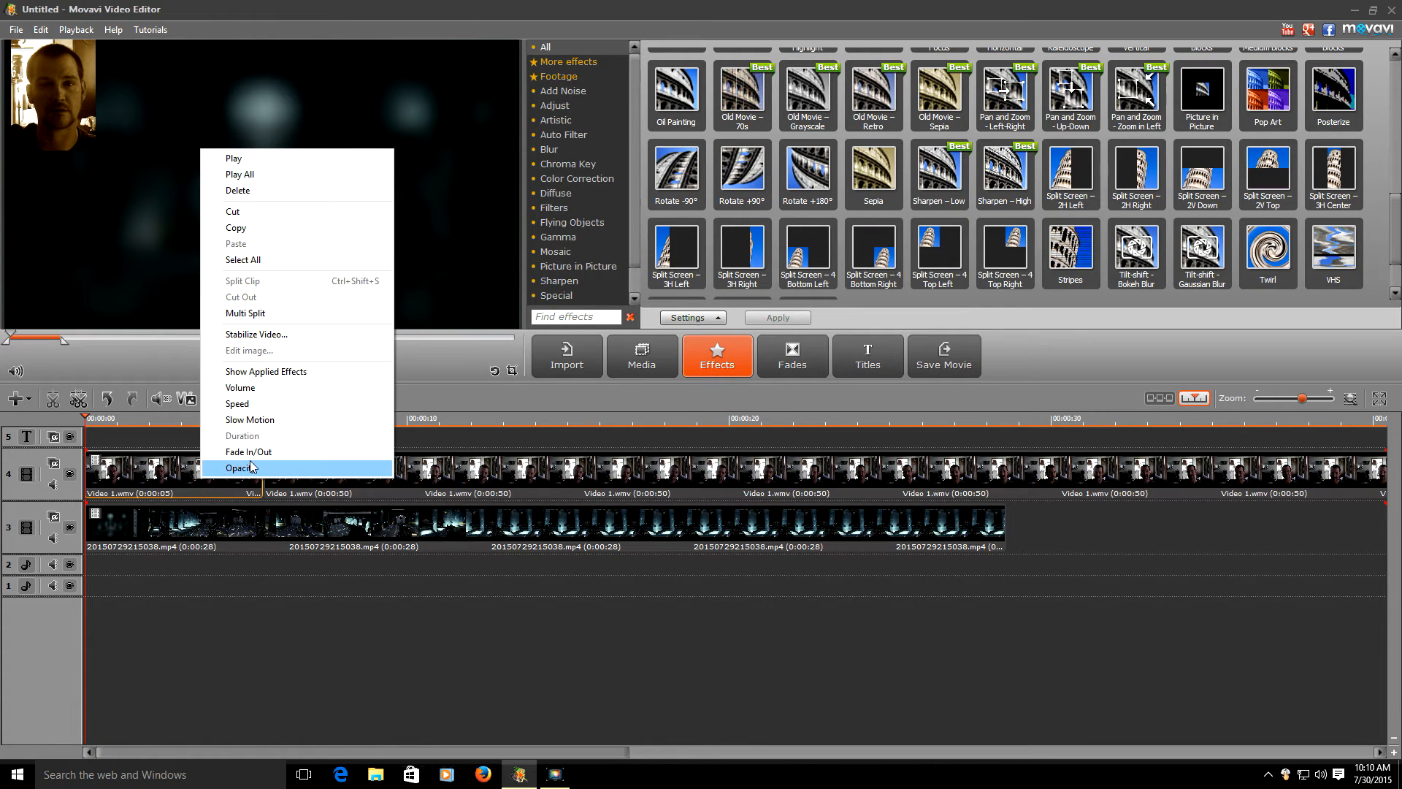
{"action": "left_click", "coordinate": [284, 190]}
{"action": "key", "text": "ctrl+z"}
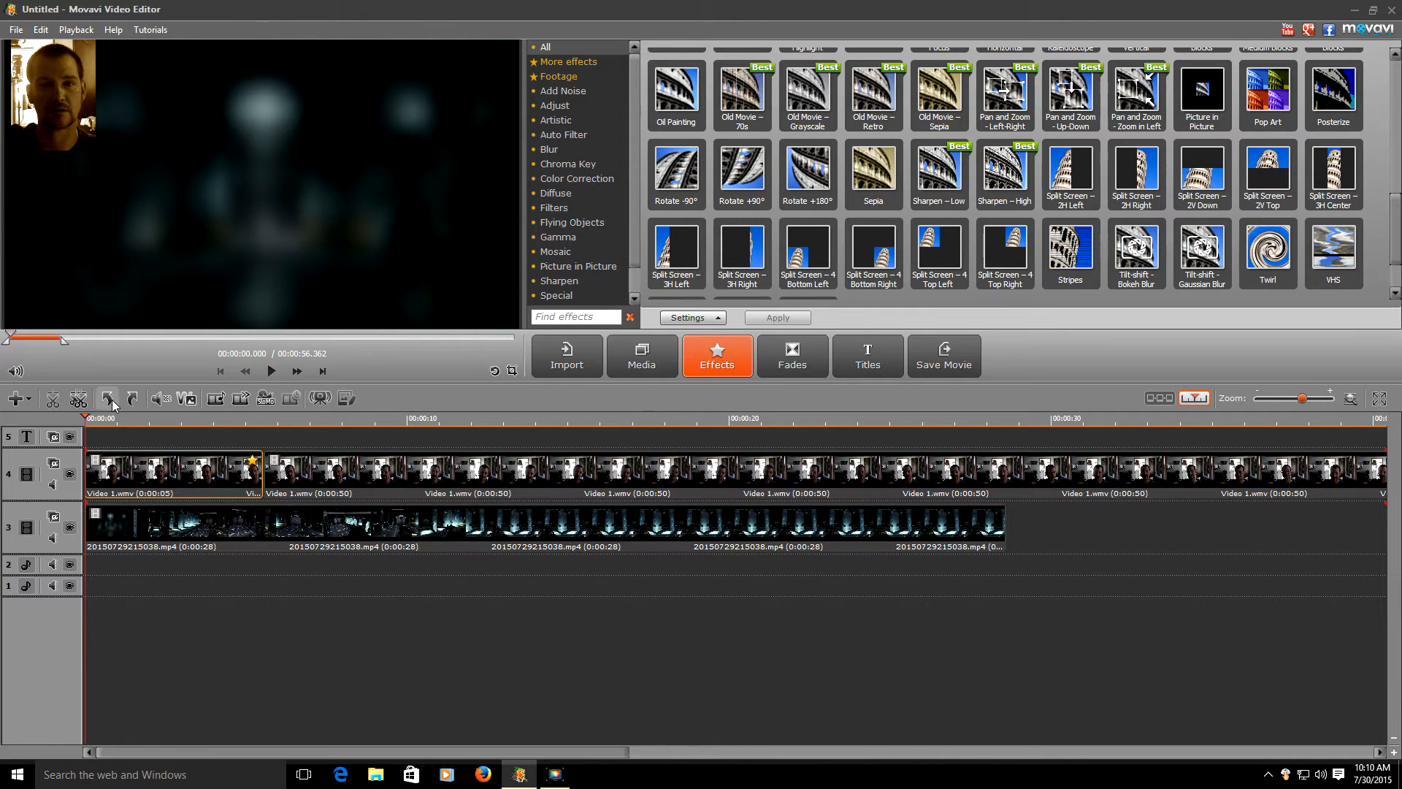
{"action": "left_click", "coordinate": [108, 399]}
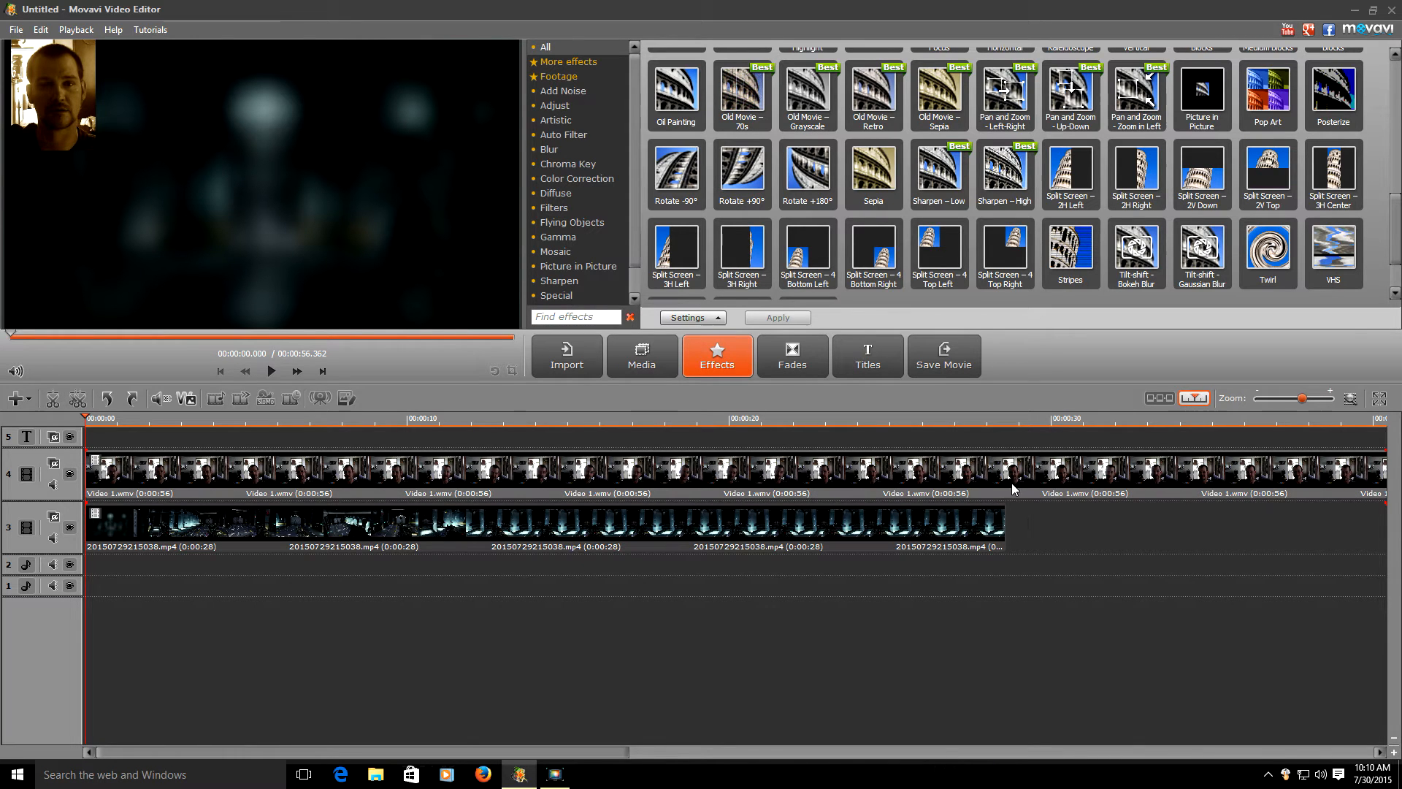
- Split the webcam clip at the gameplay's 0:28 end and delete the extra tail
{"action": "left_click", "coordinate": [585, 526]}
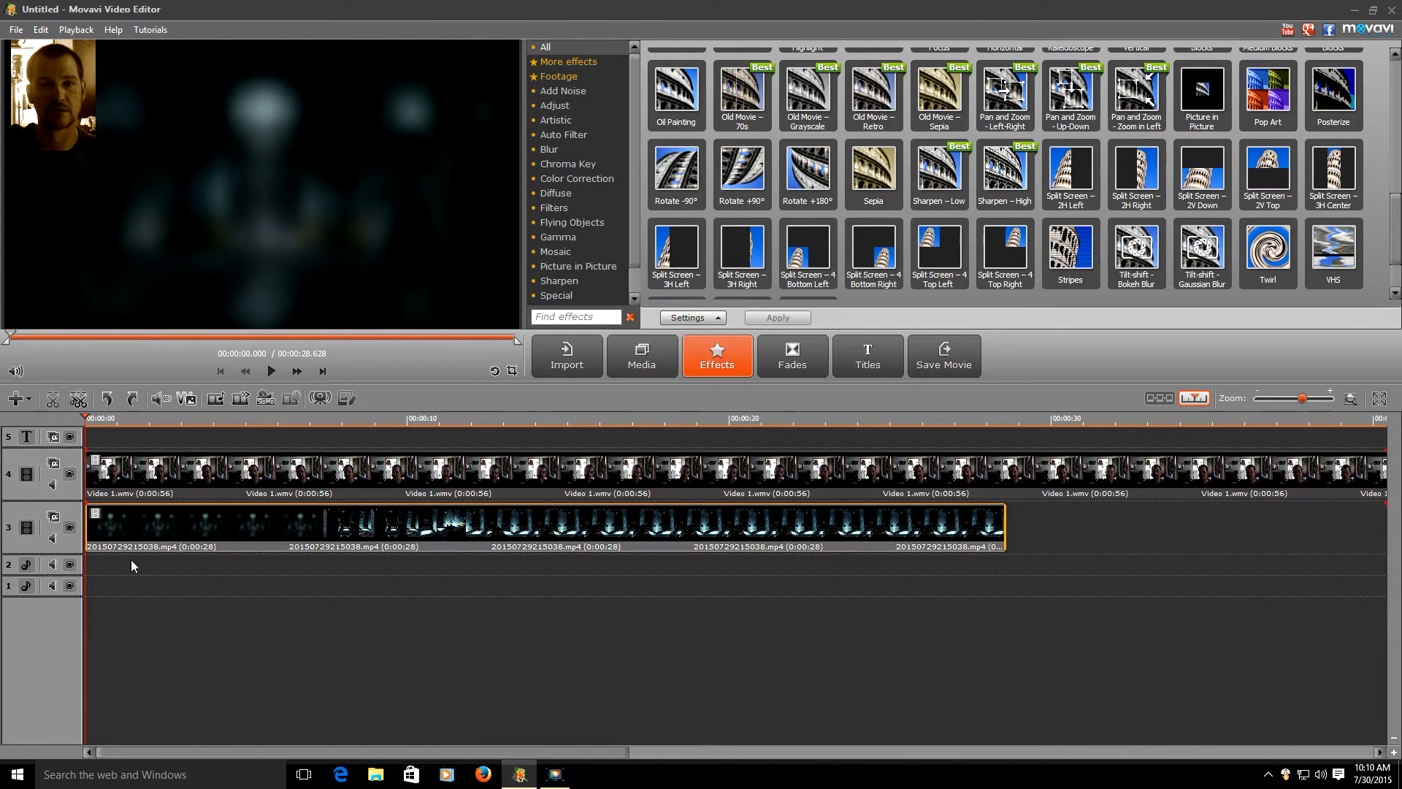
{"action": "left_click", "coordinate": [776, 587]}
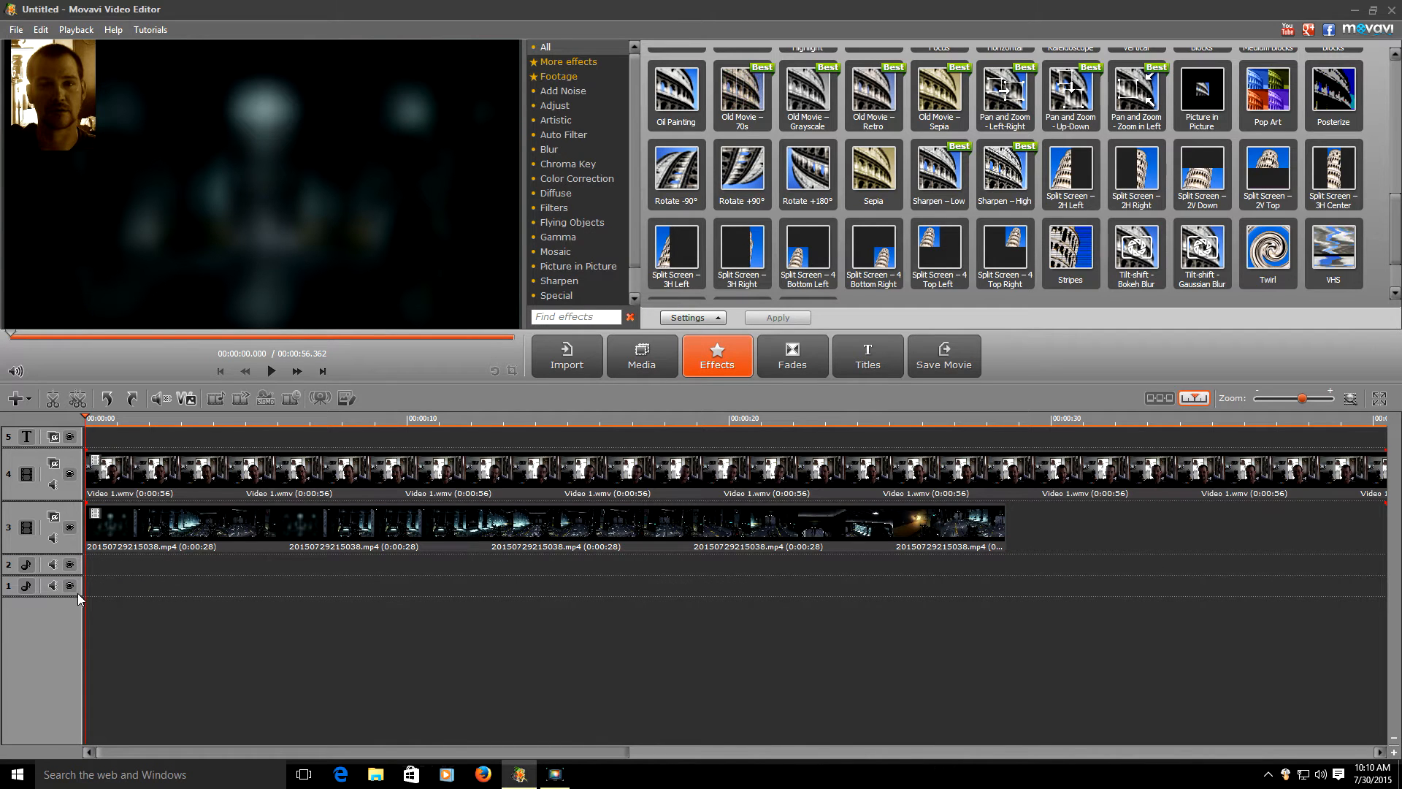
{"action": "left_click_drag", "start_coordinate": [260, 622], "coordinate": [970, 545]}
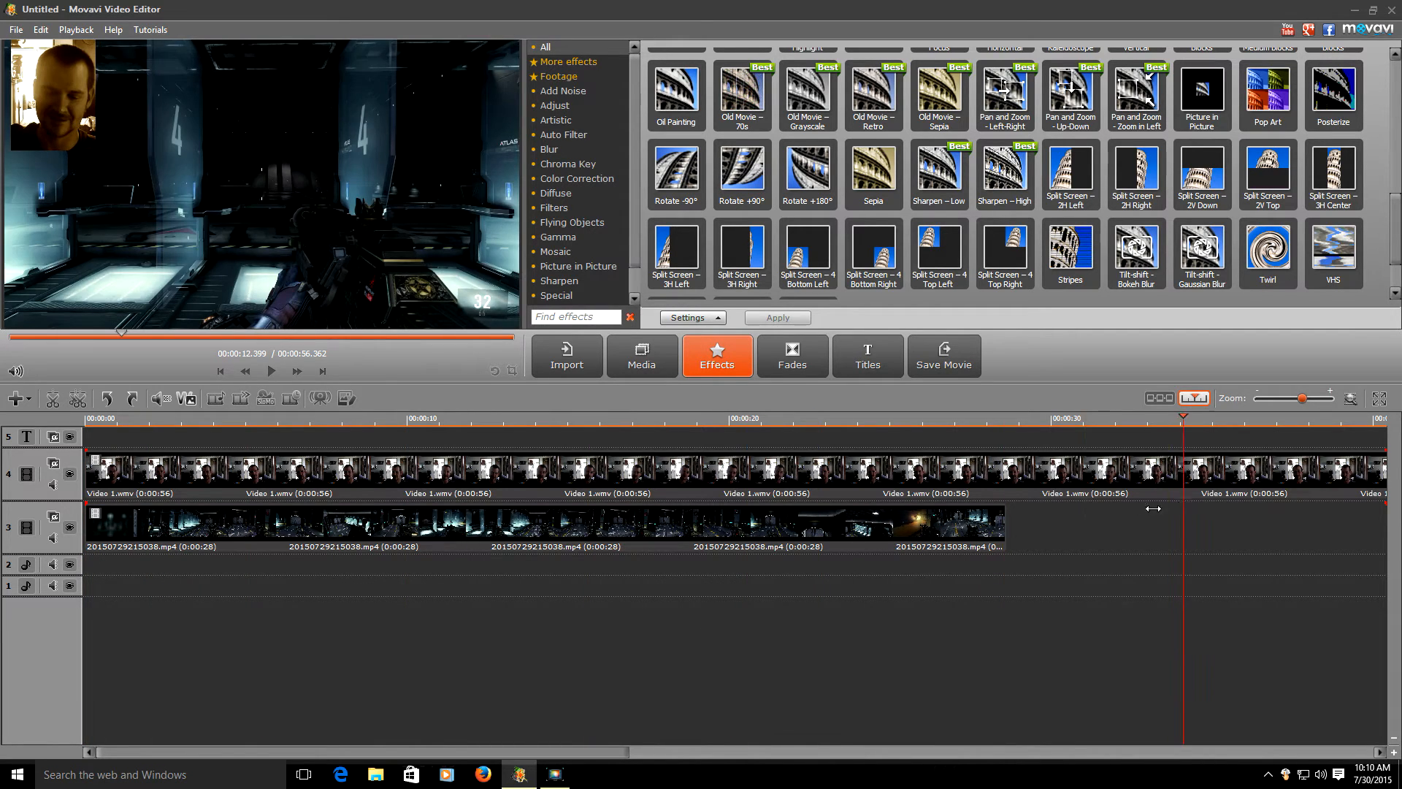
{"action": "left_click", "coordinate": [992, 542]}
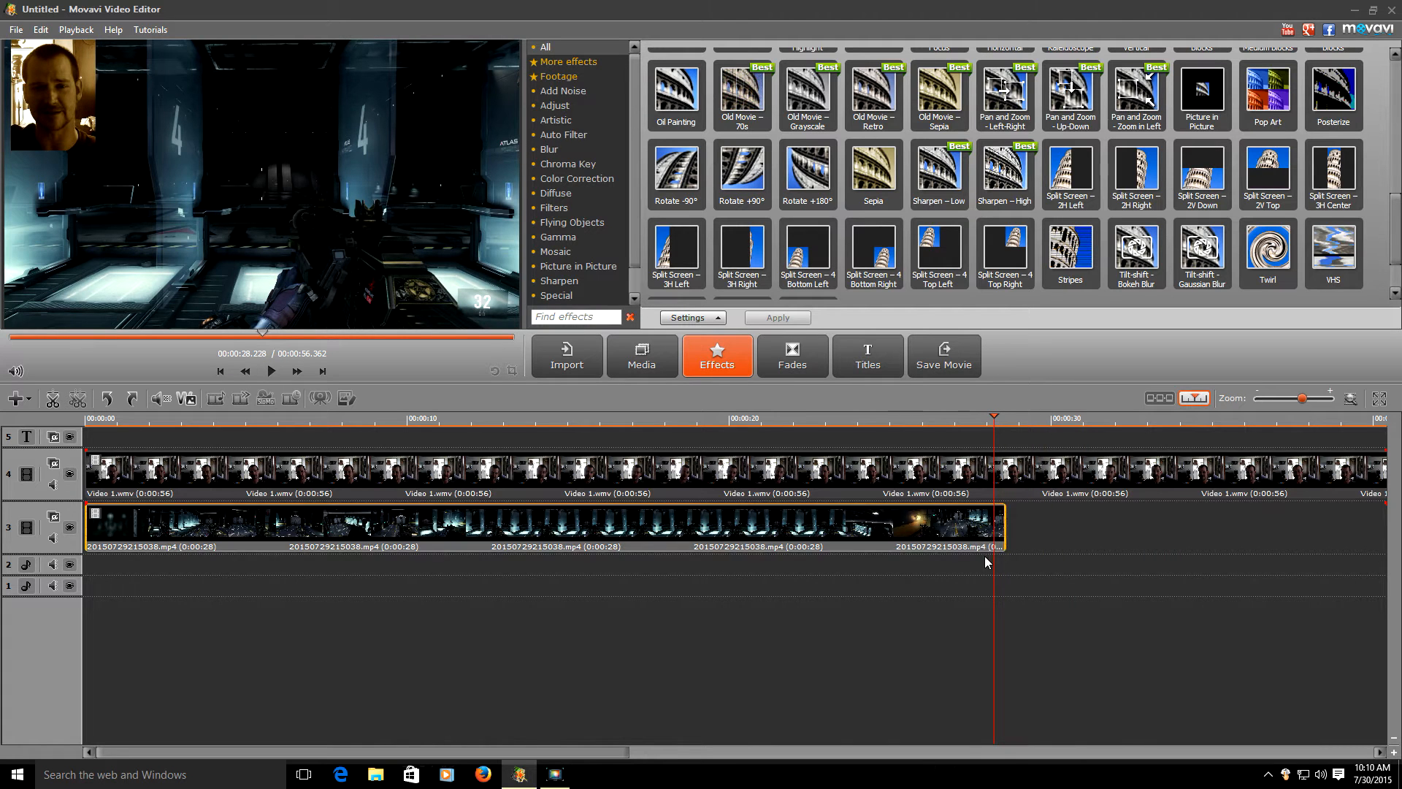
{"action": "left_click", "coordinate": [1036, 495]}
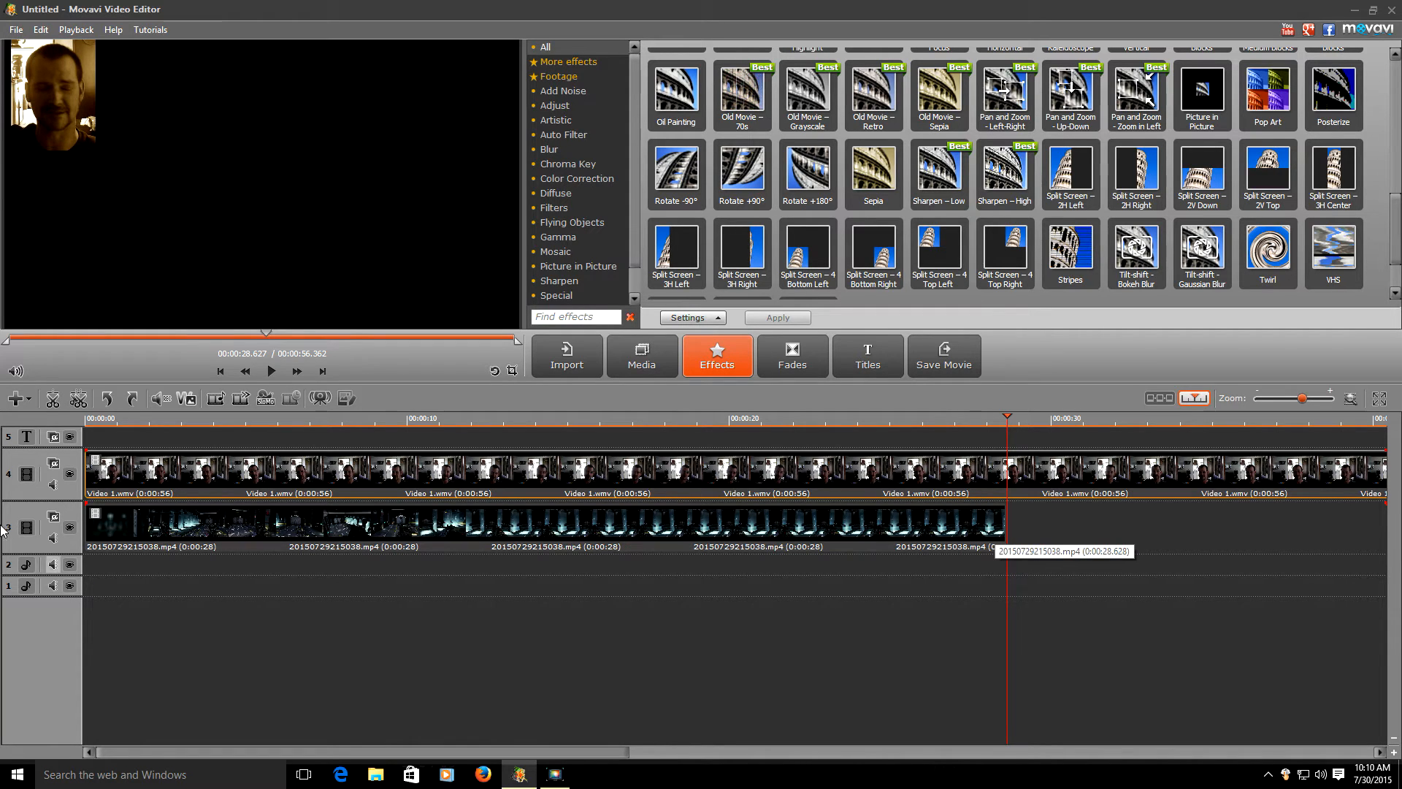
{"action": "left_click", "coordinate": [62, 404]}
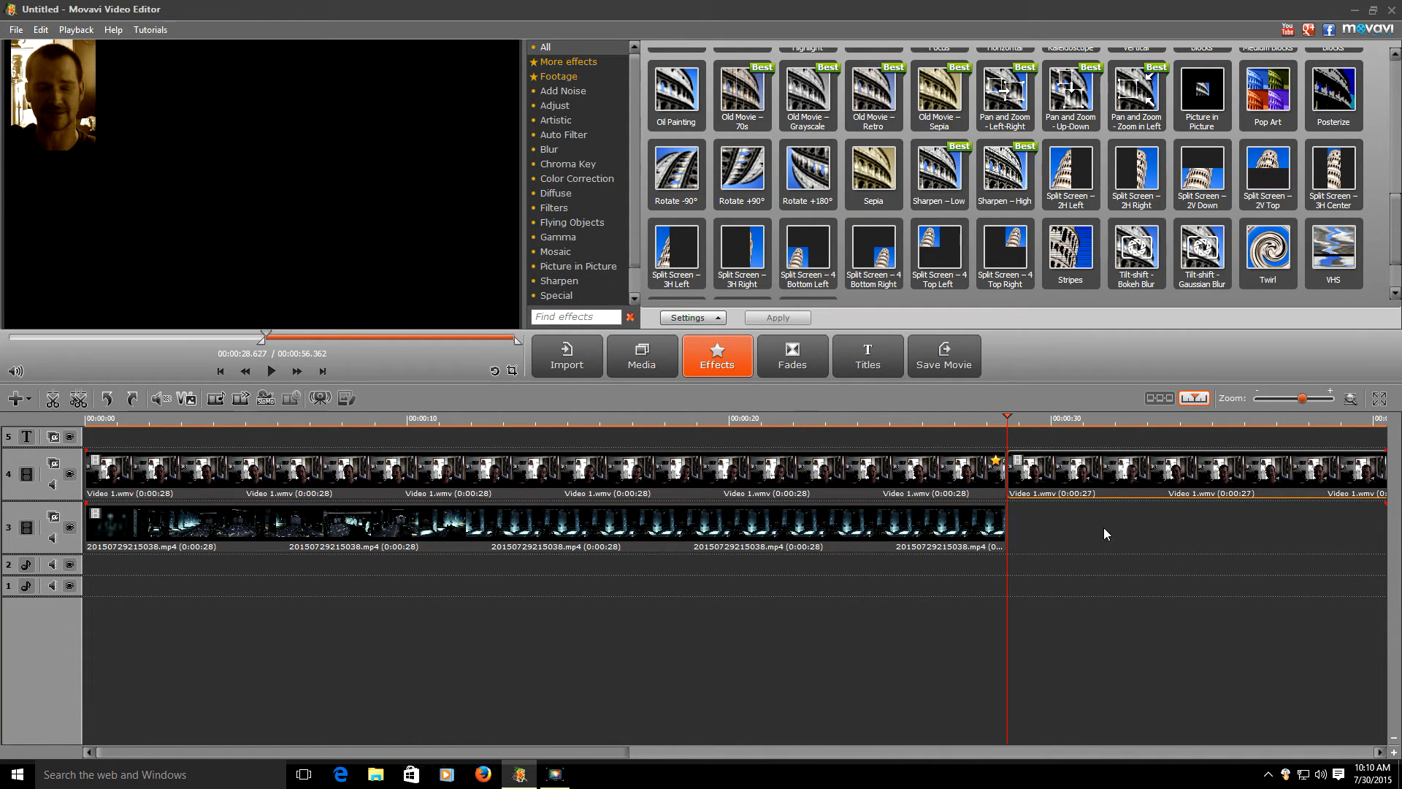
{"action": "key", "text": "Delete"}
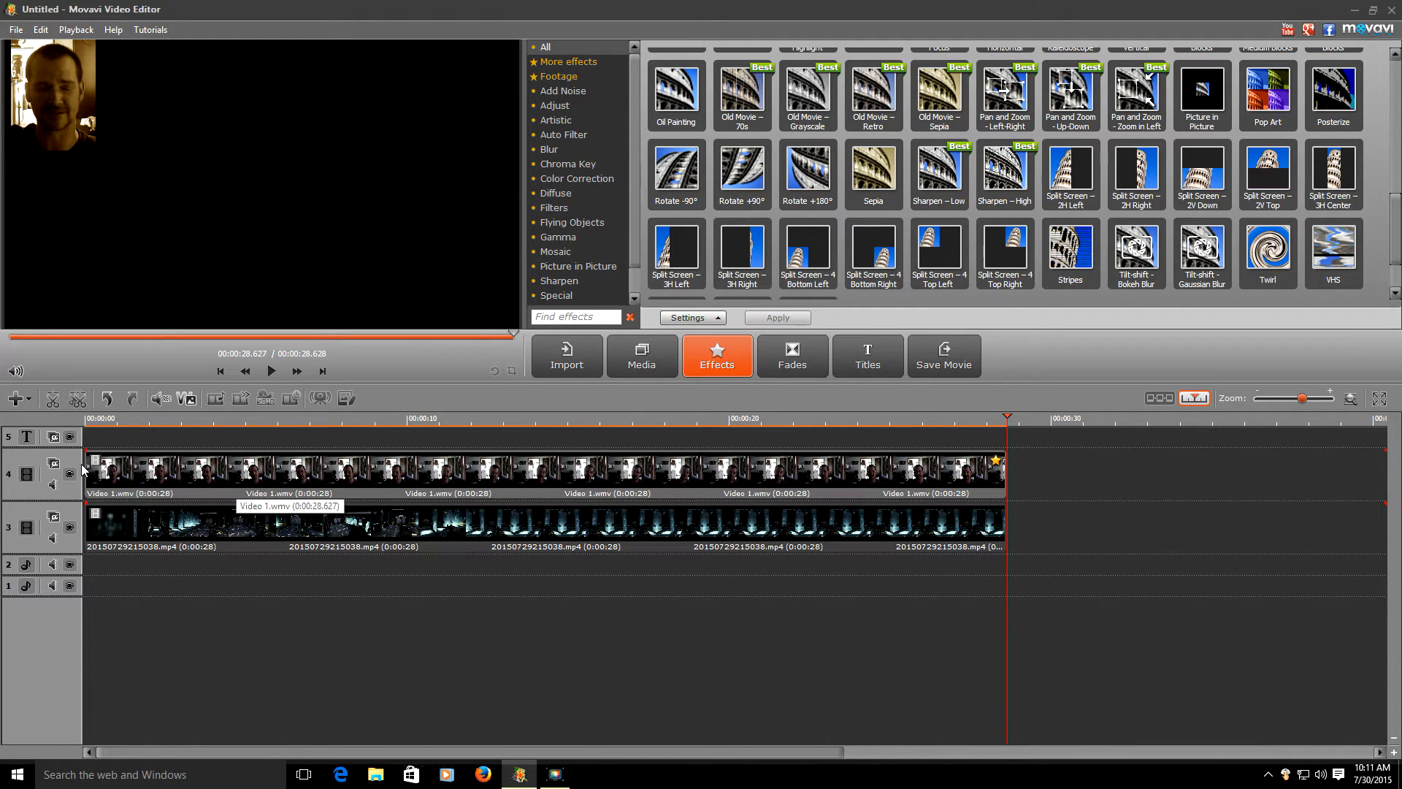
{"action": "left_click", "coordinate": [53, 485]}
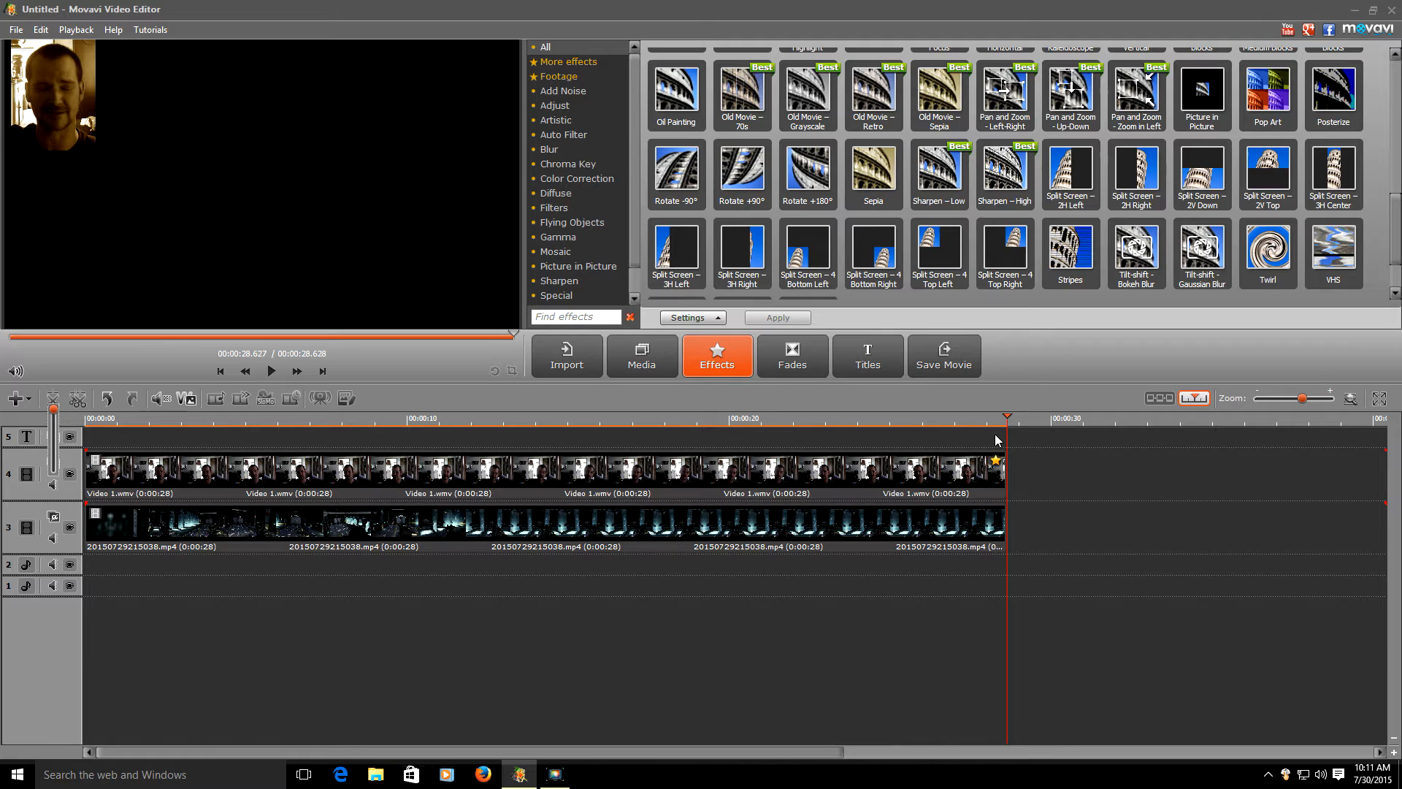
- Split both the webcam clip and the gameplay clip at about 0:08
{"action": "left_click_drag", "start_coordinate": [1010, 584], "coordinate": [351, 605]}
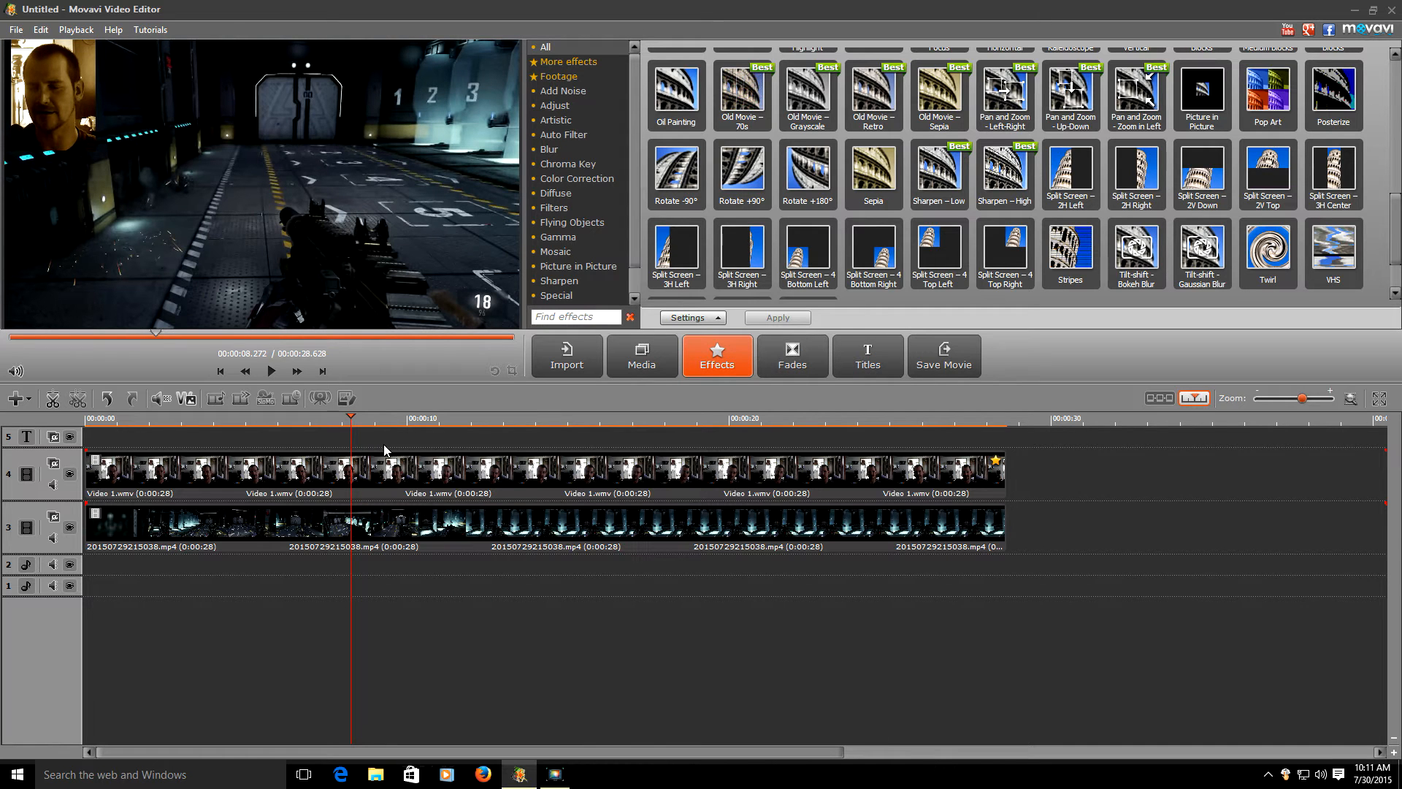
{"action": "left_click", "coordinate": [312, 474]}
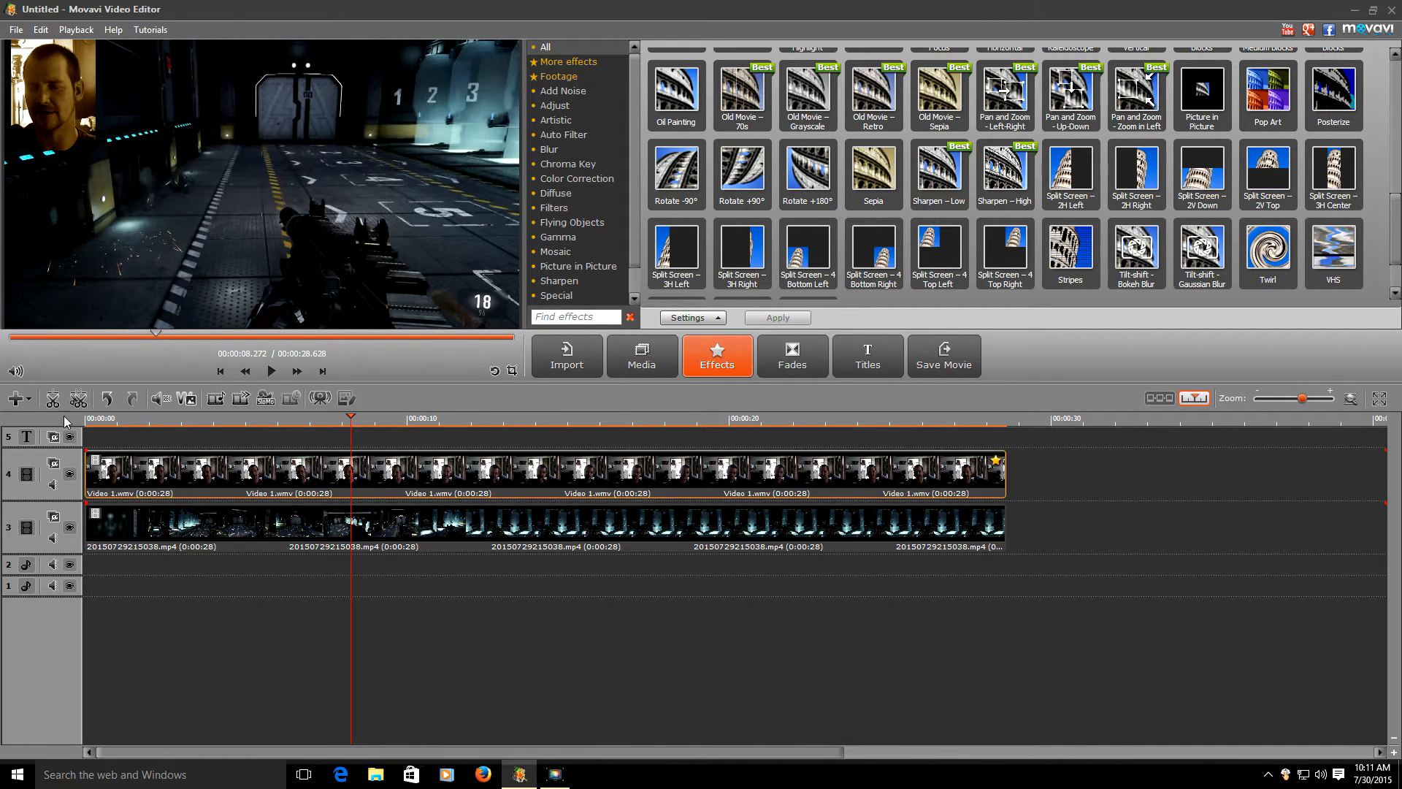
{"action": "left_click", "coordinate": [51, 400]}
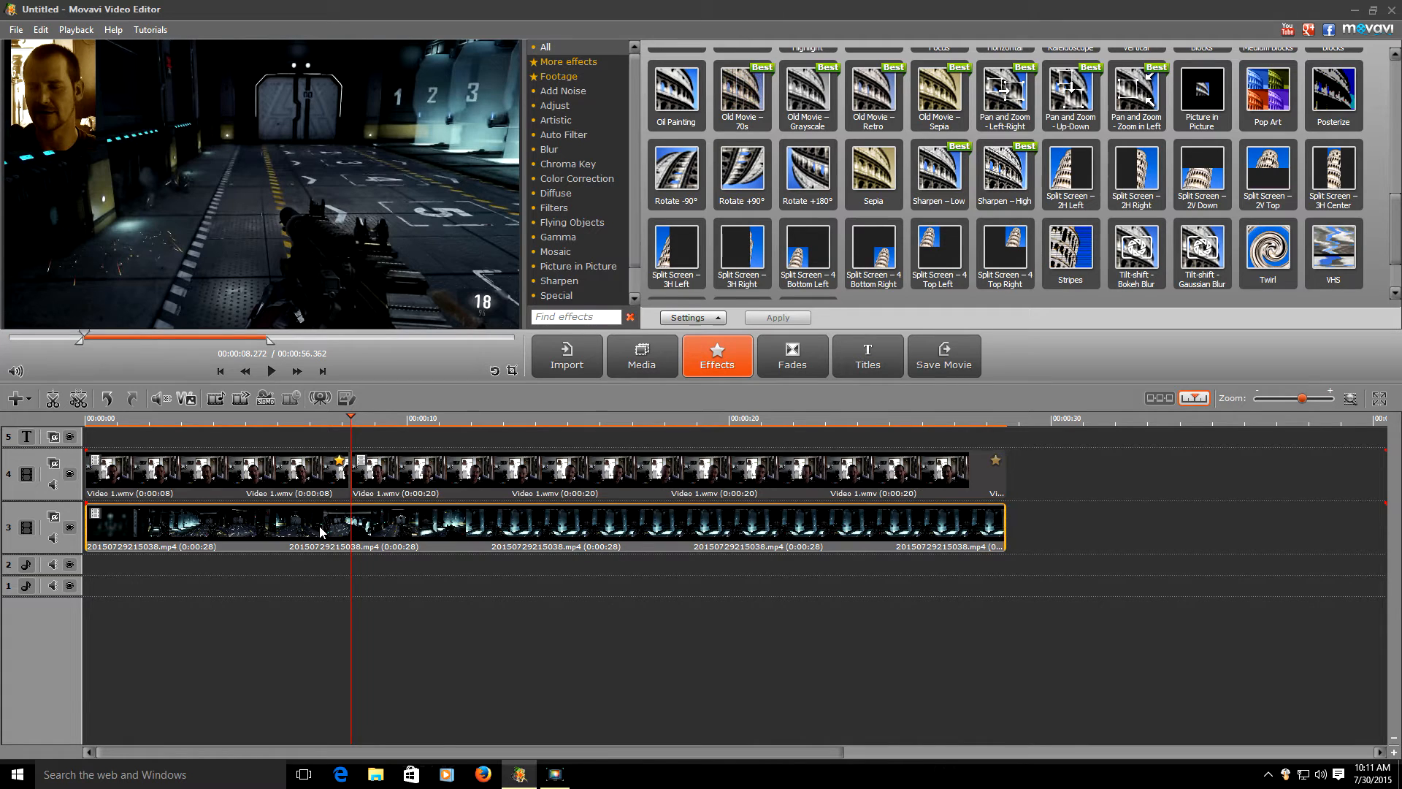
{"action": "left_click", "coordinate": [52, 399]}
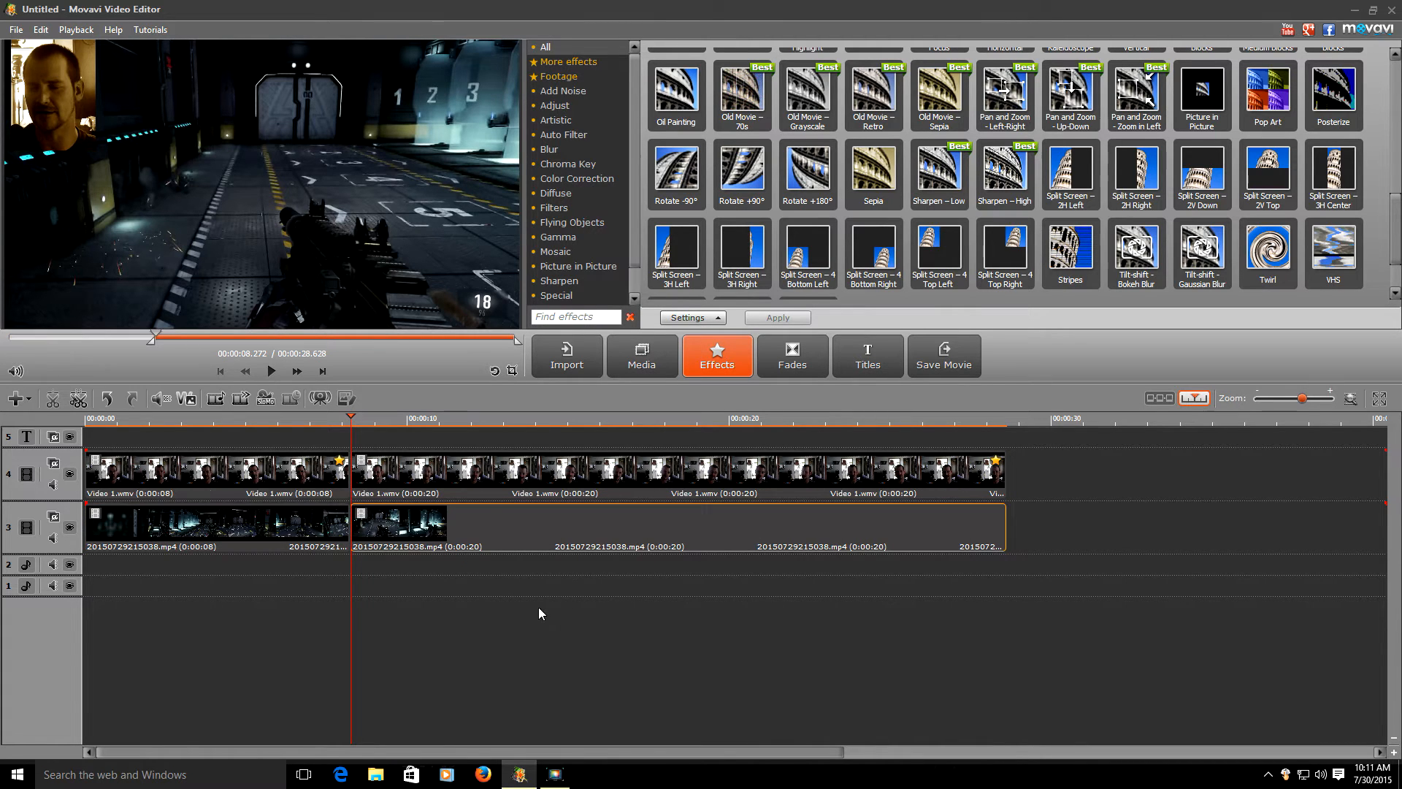
{"action": "left_click", "coordinate": [778, 345]}
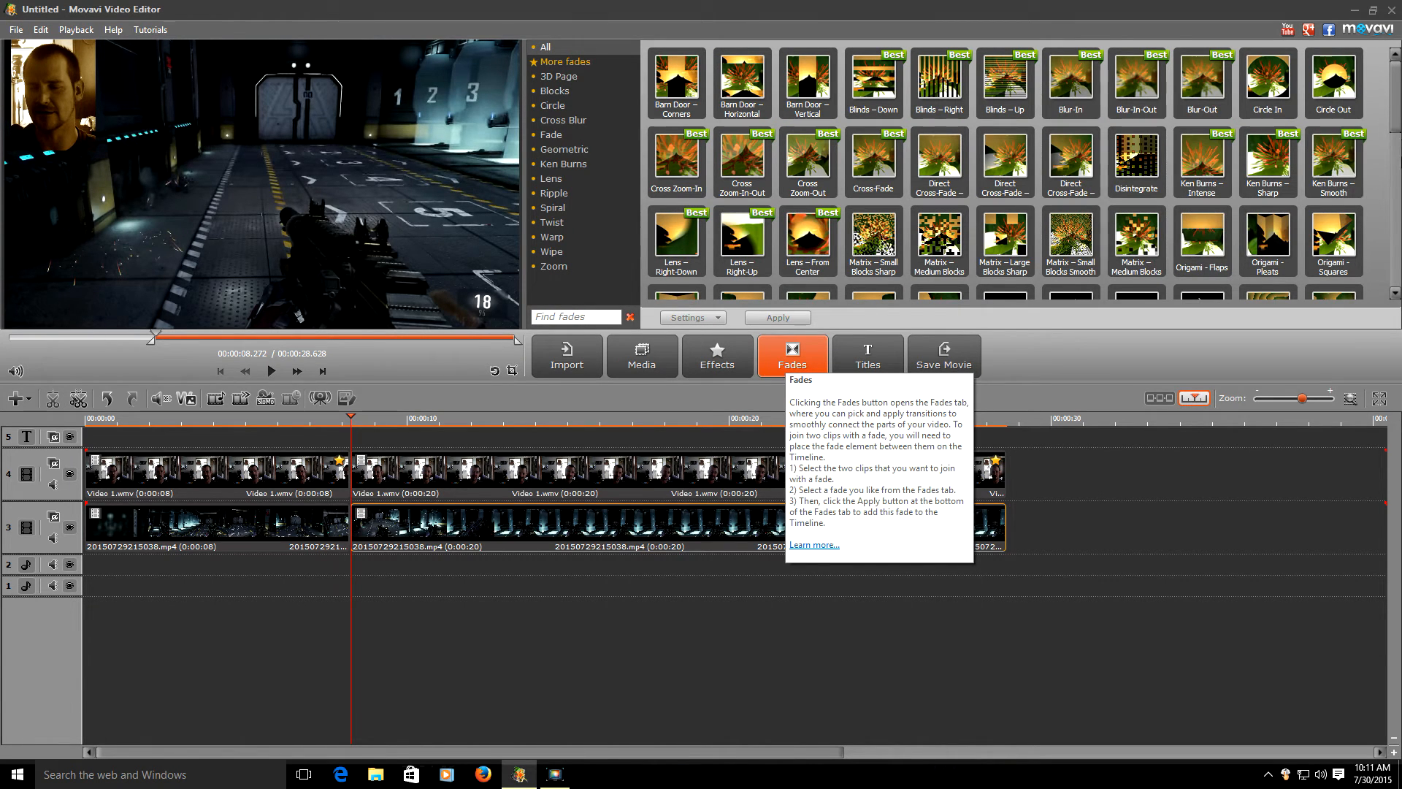
- Insert a 2-second Ripple – Smooth fade between the two gameplay clip parts and show its settings
{"action": "scroll", "coordinate": [1066, 194], "scroll_direction": "down", "scroll_amount": 3}
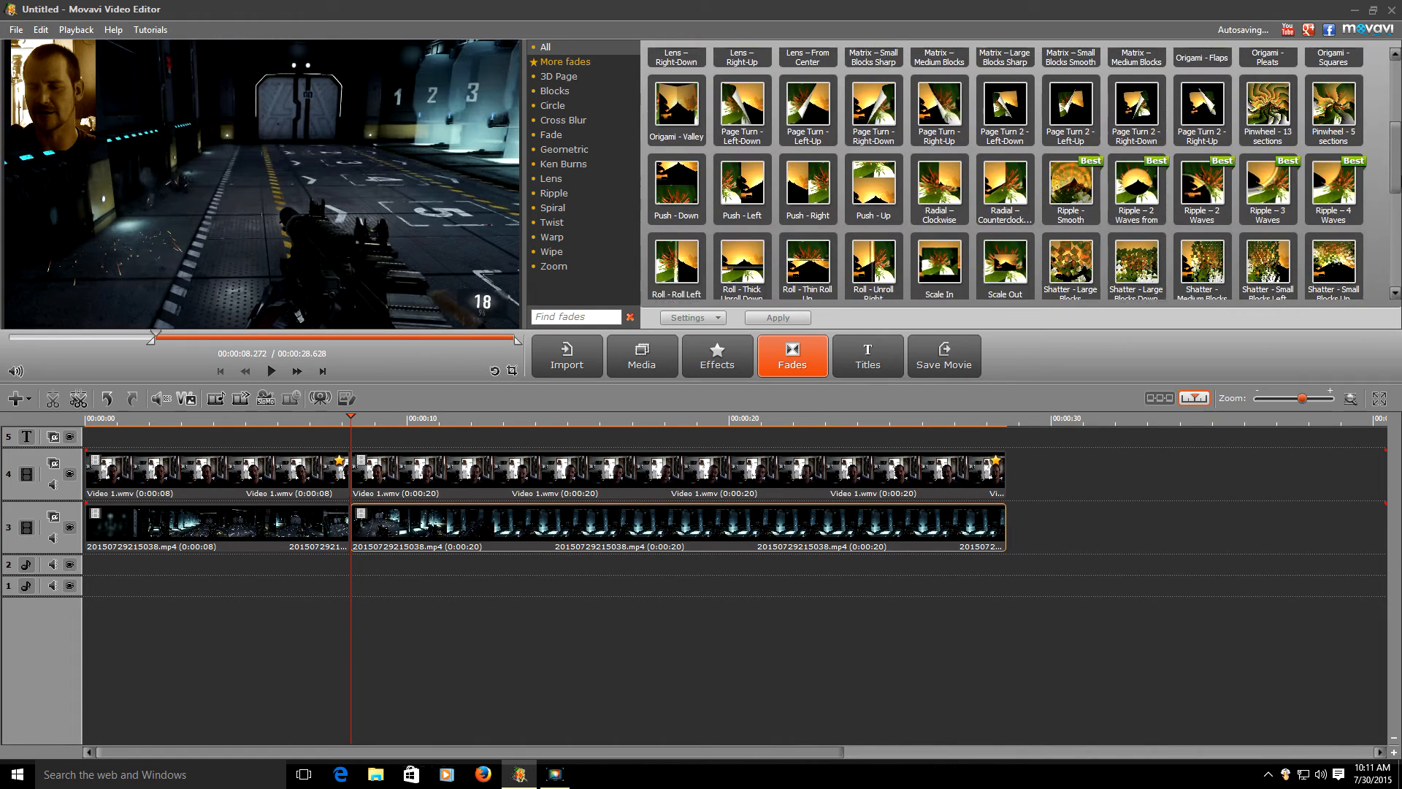
{"action": "left_click", "coordinate": [1066, 192]}
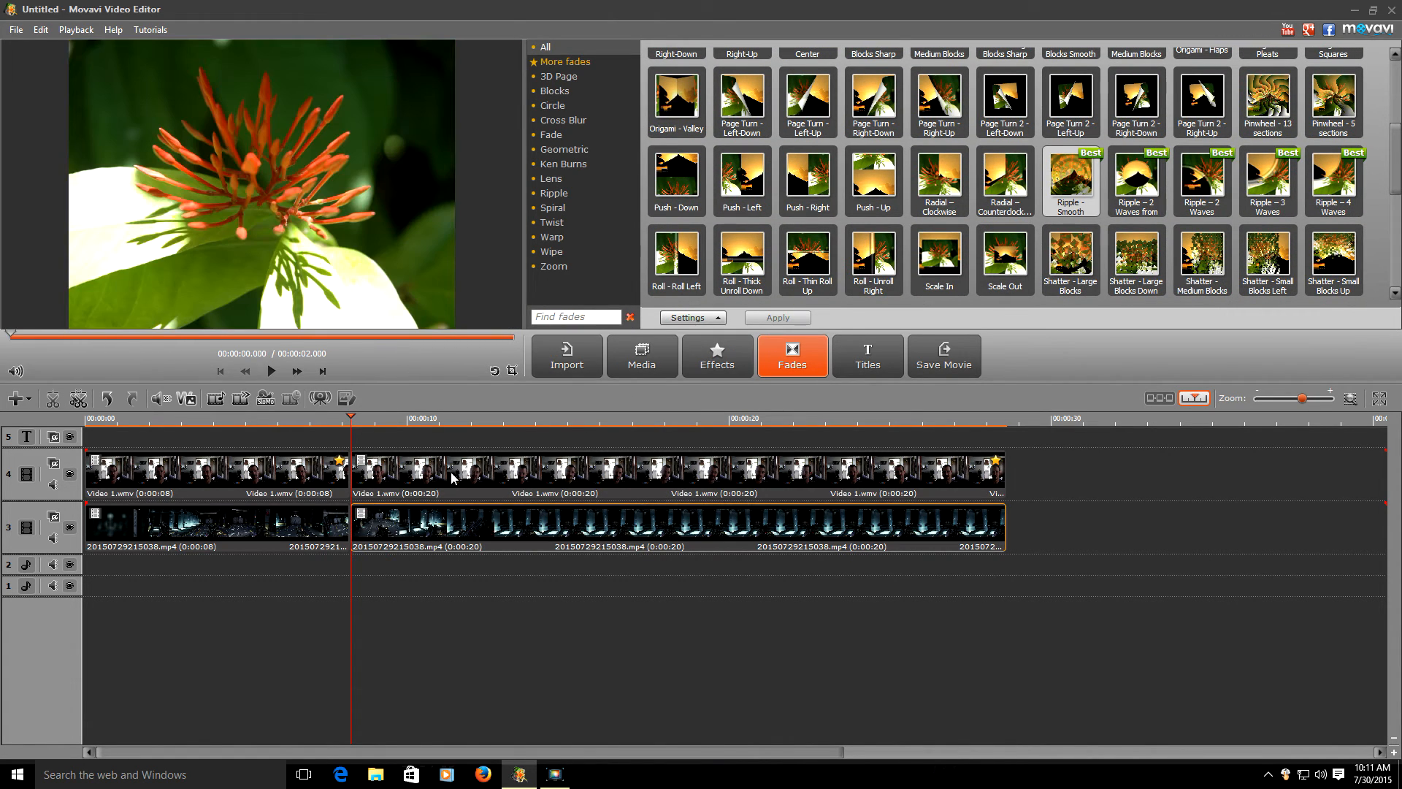
{"action": "left_click_drag", "start_coordinate": [383, 509], "coordinate": [301, 462]}
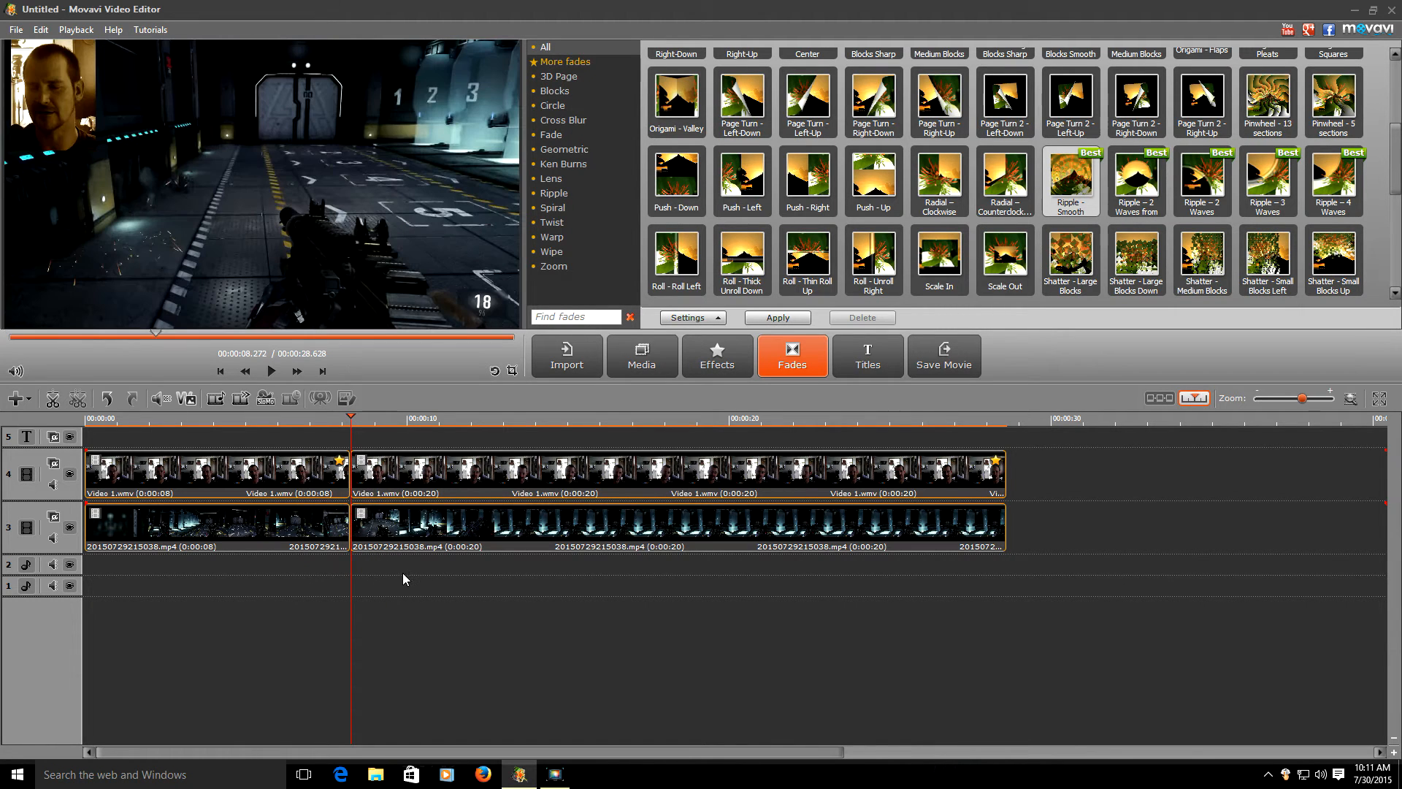
{"action": "left_click", "coordinate": [760, 318]}
{"action": "left_click_drag", "start_coordinate": [368, 590], "coordinate": [330, 533]}
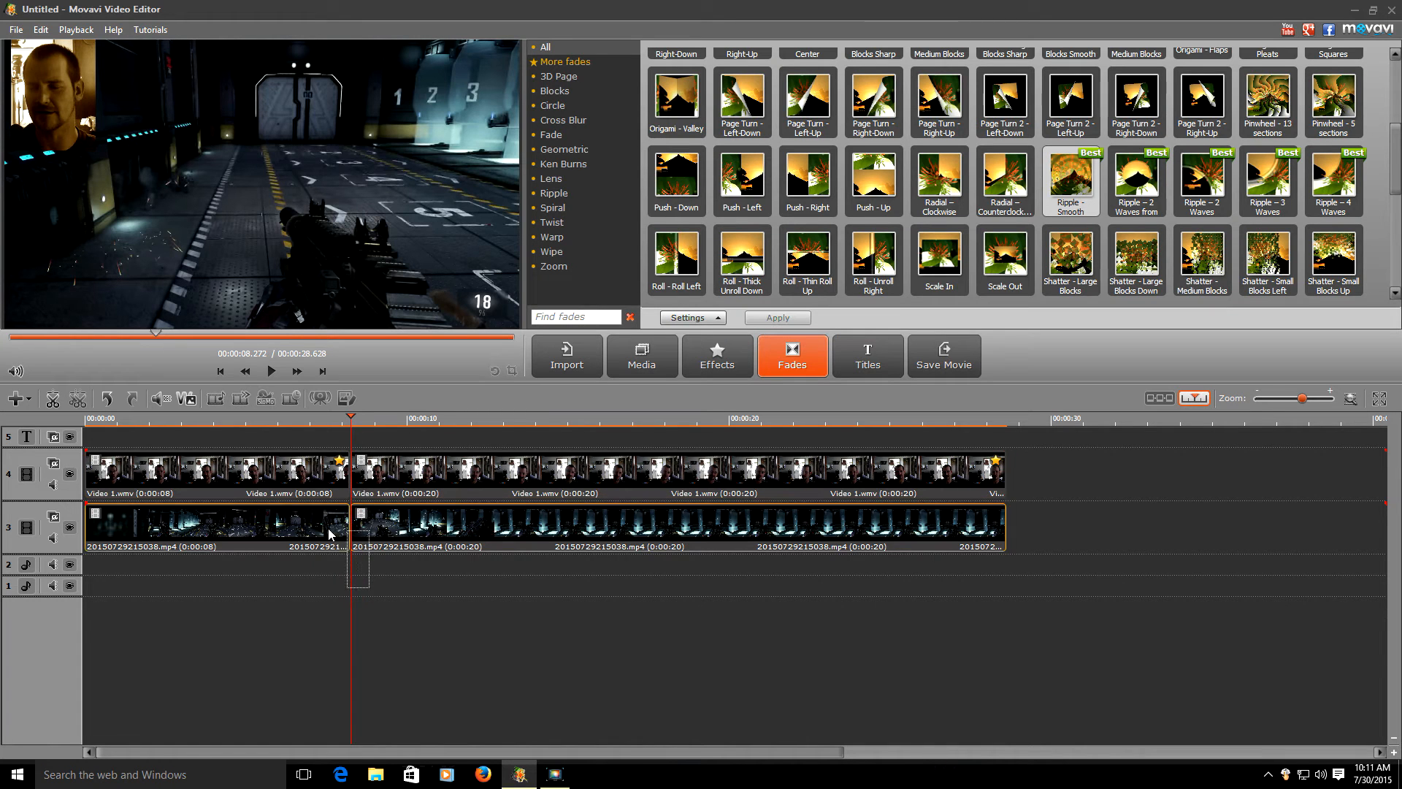
{"action": "left_click", "coordinate": [777, 317]}
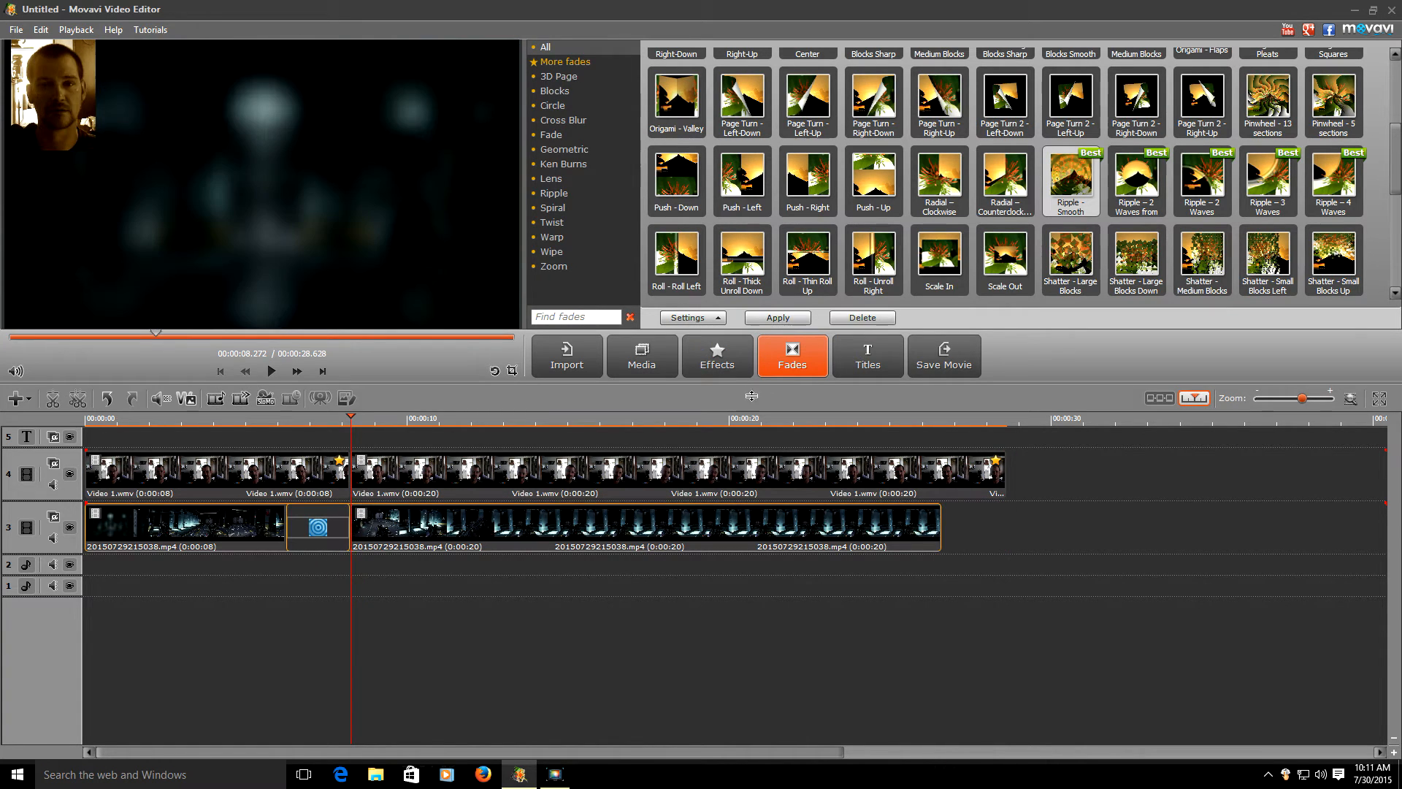
{"action": "left_click", "coordinate": [705, 319]}
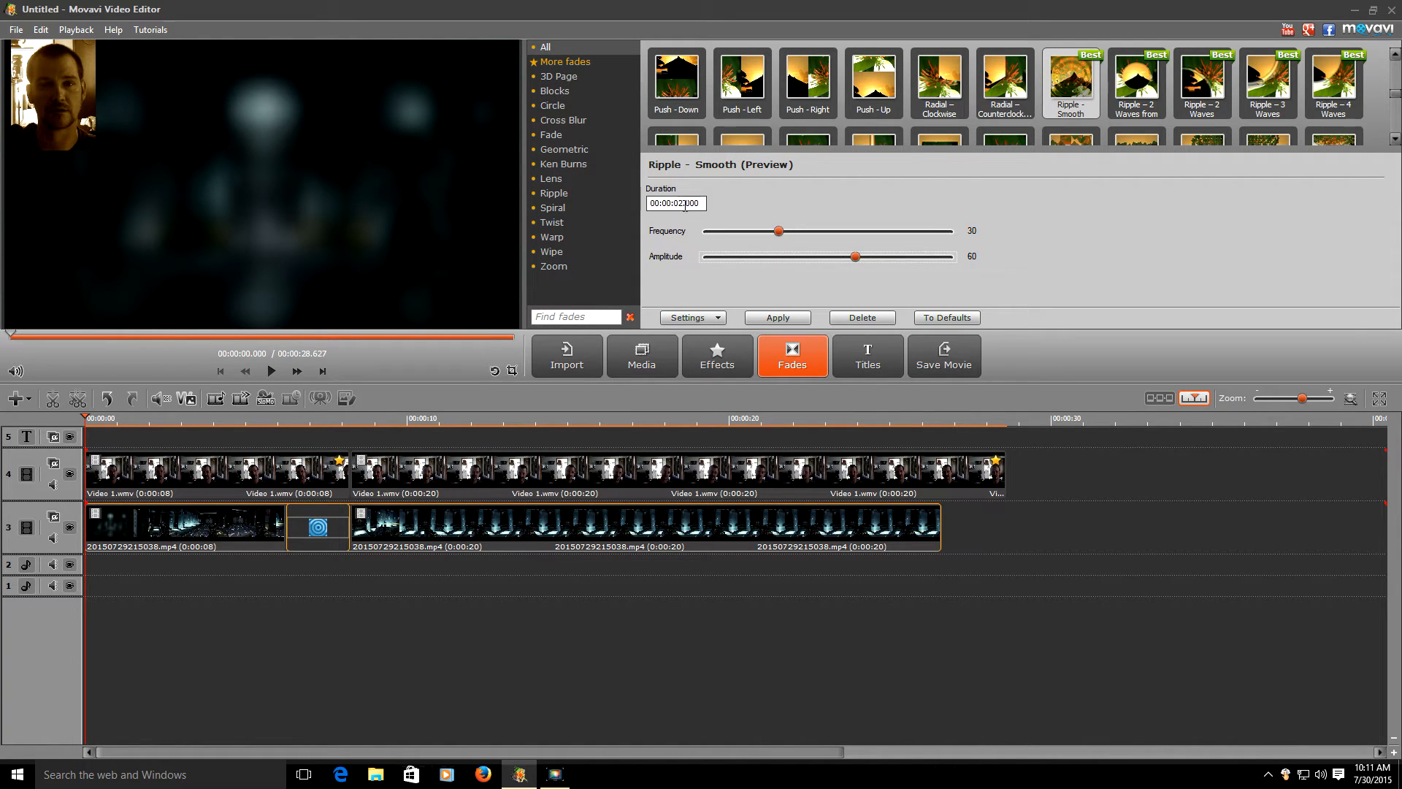
- Close the fade settings and preview the first transition from about 3.5 seconds
{"action": "left_click", "coordinate": [704, 320]}
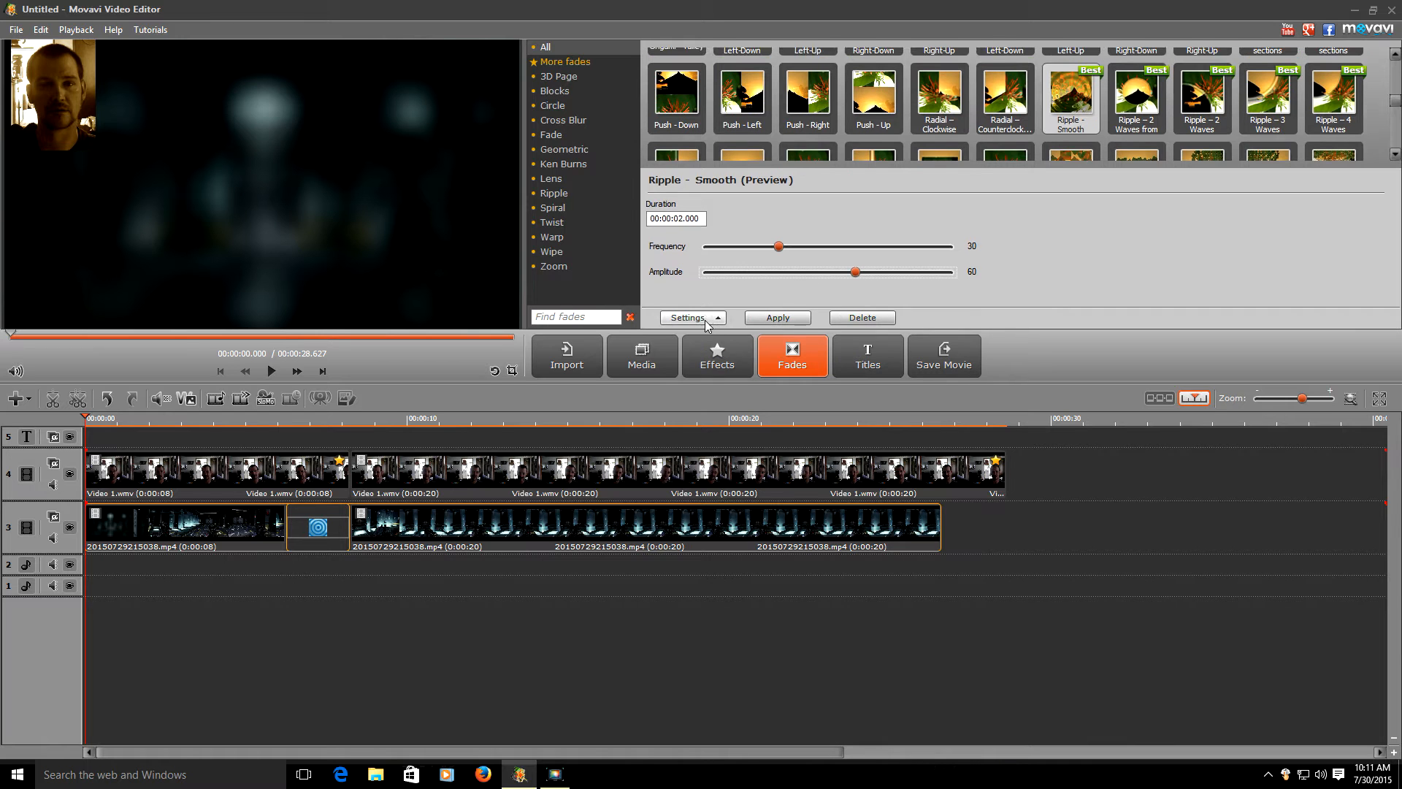
{"action": "left_click", "coordinate": [527, 653]}
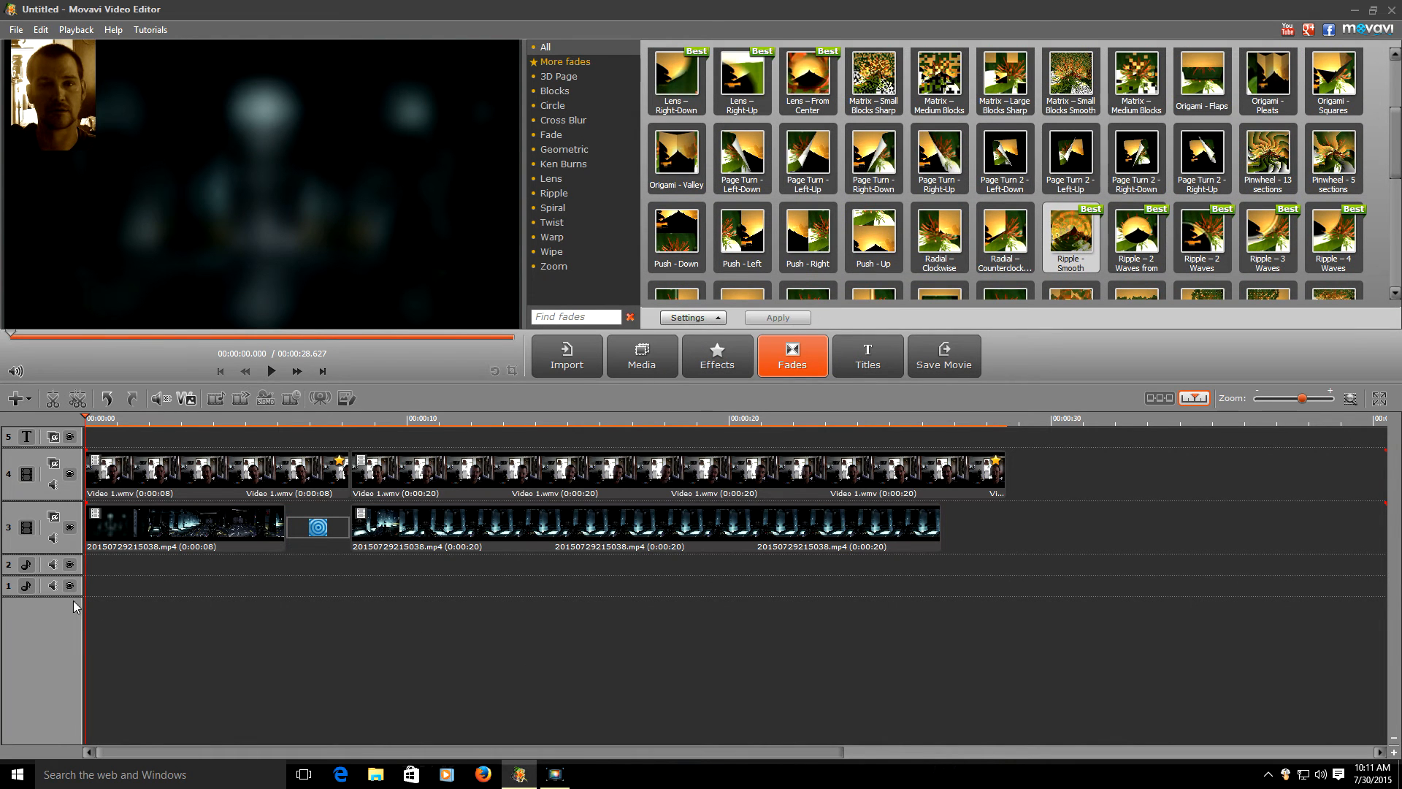
{"action": "left_click_drag", "start_coordinate": [121, 595], "coordinate": [274, 588]}
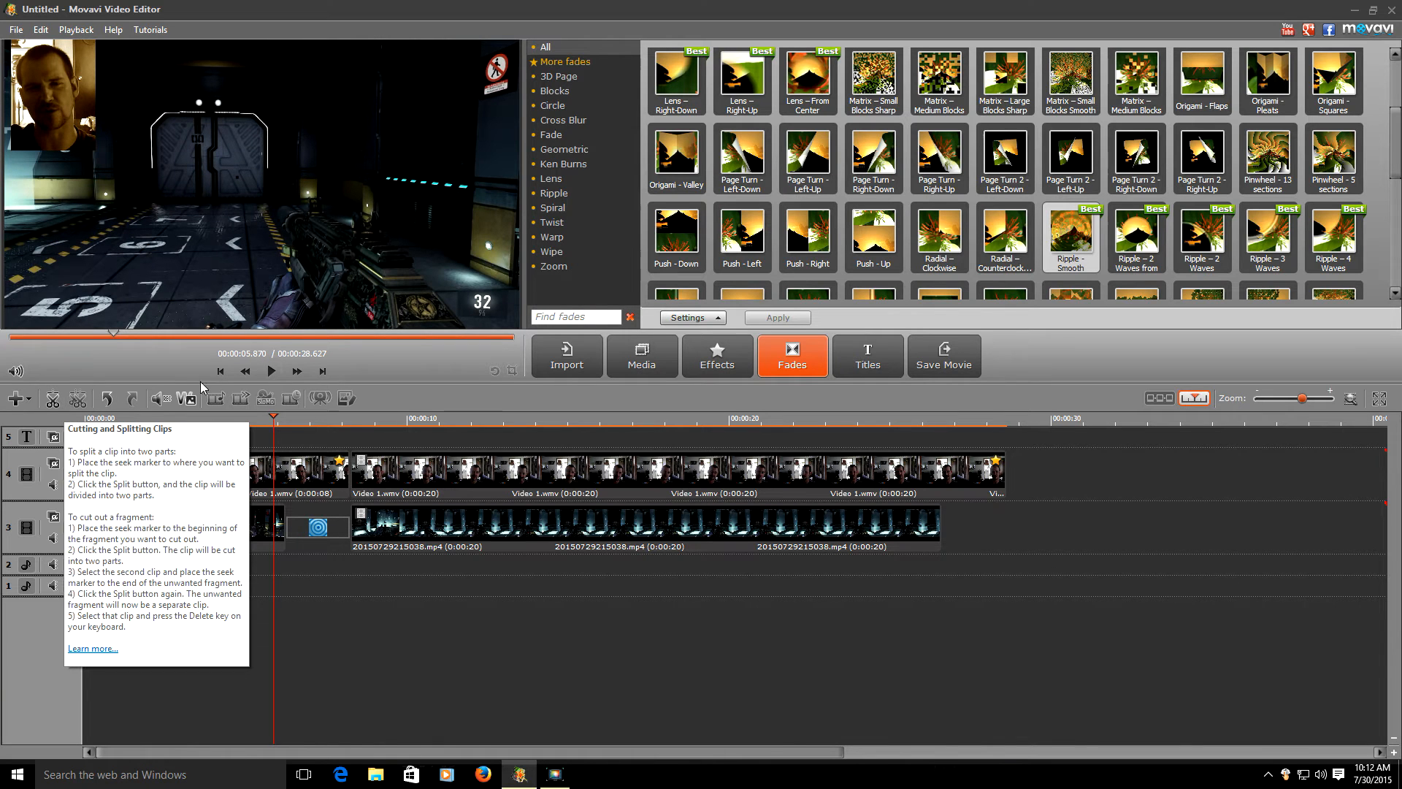
{"action": "left_click", "coordinate": [272, 373]}
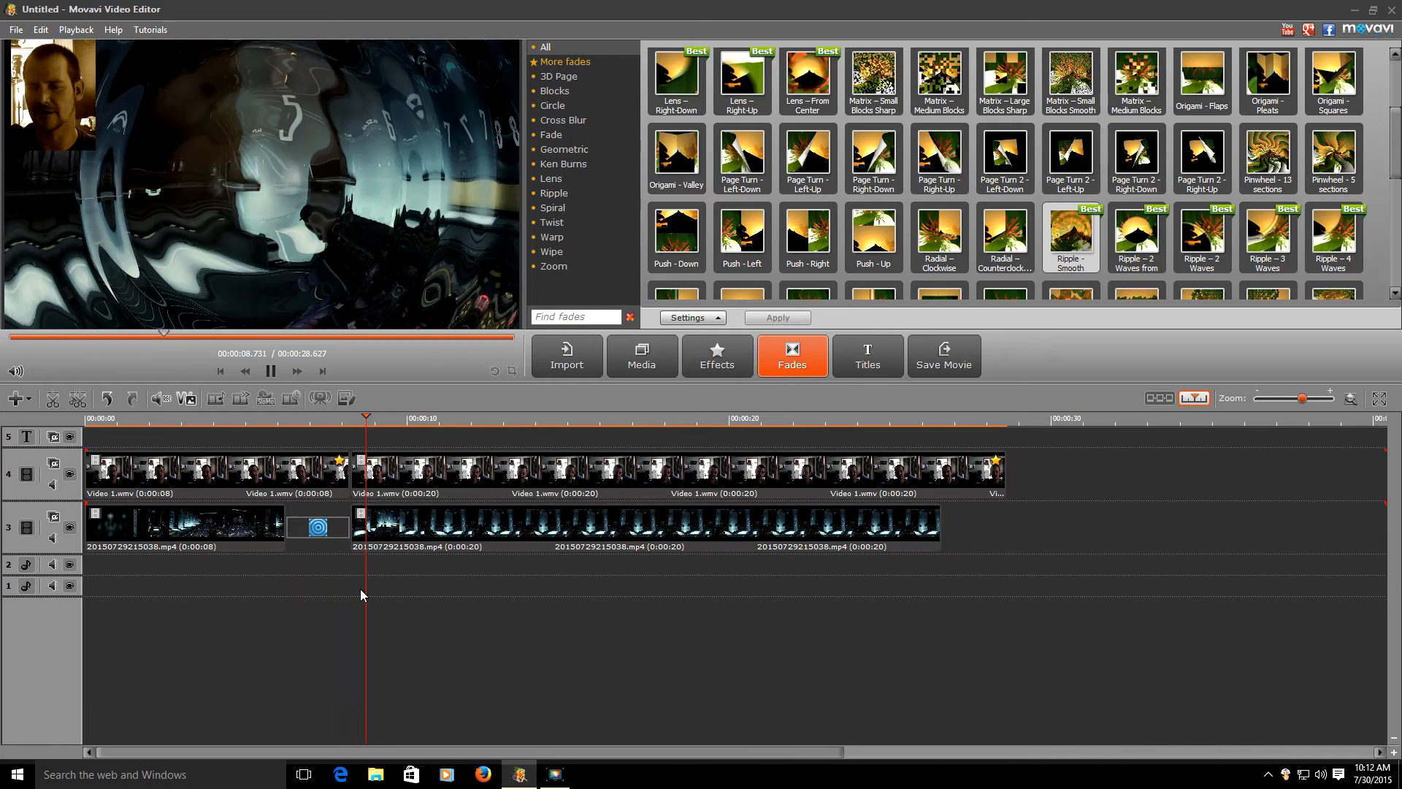
- Apply Ripple – Smooth between the two Video 1.wmv webcam clips and play both transitions
{"action": "left_click_drag", "start_coordinate": [377, 435], "coordinate": [344, 468]}
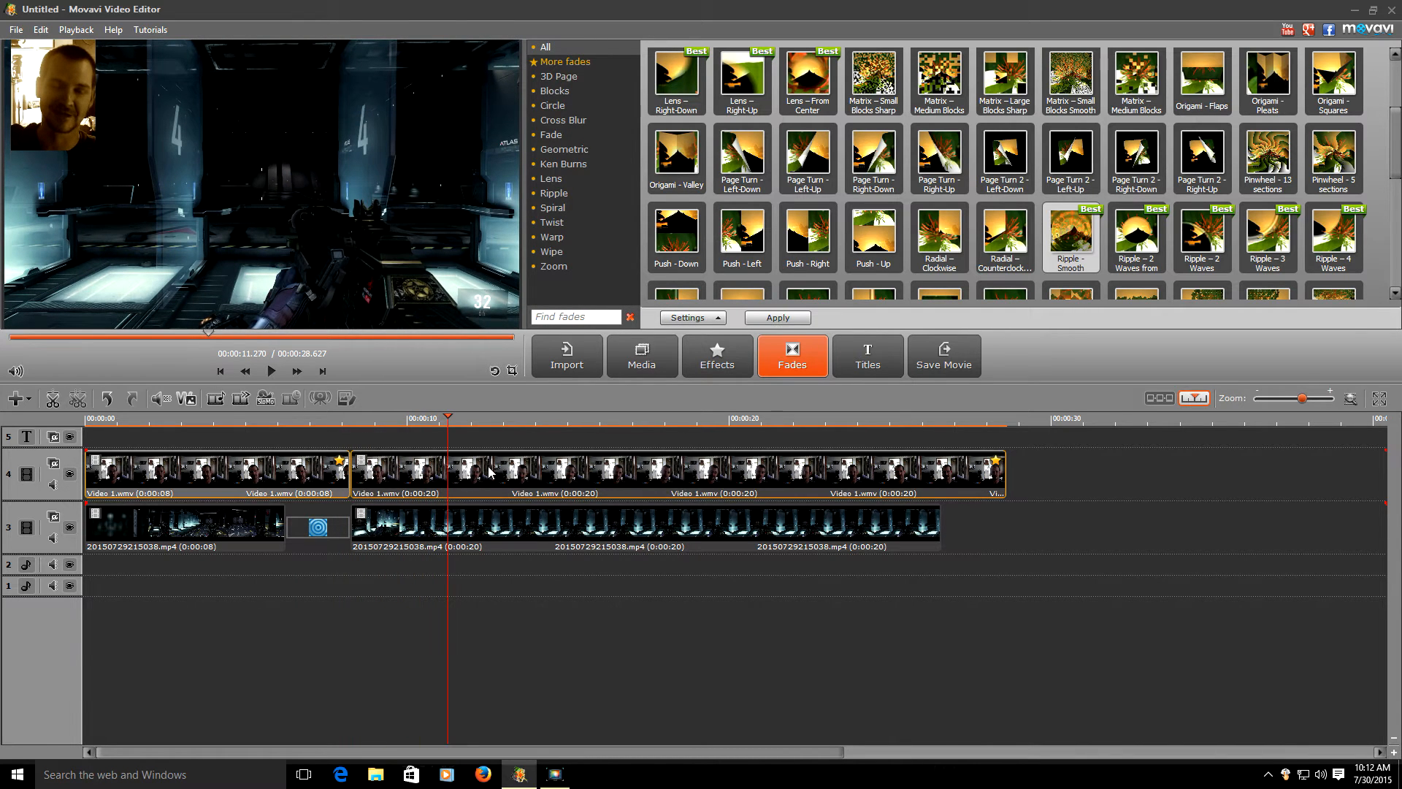
{"action": "left_click", "coordinate": [785, 322]}
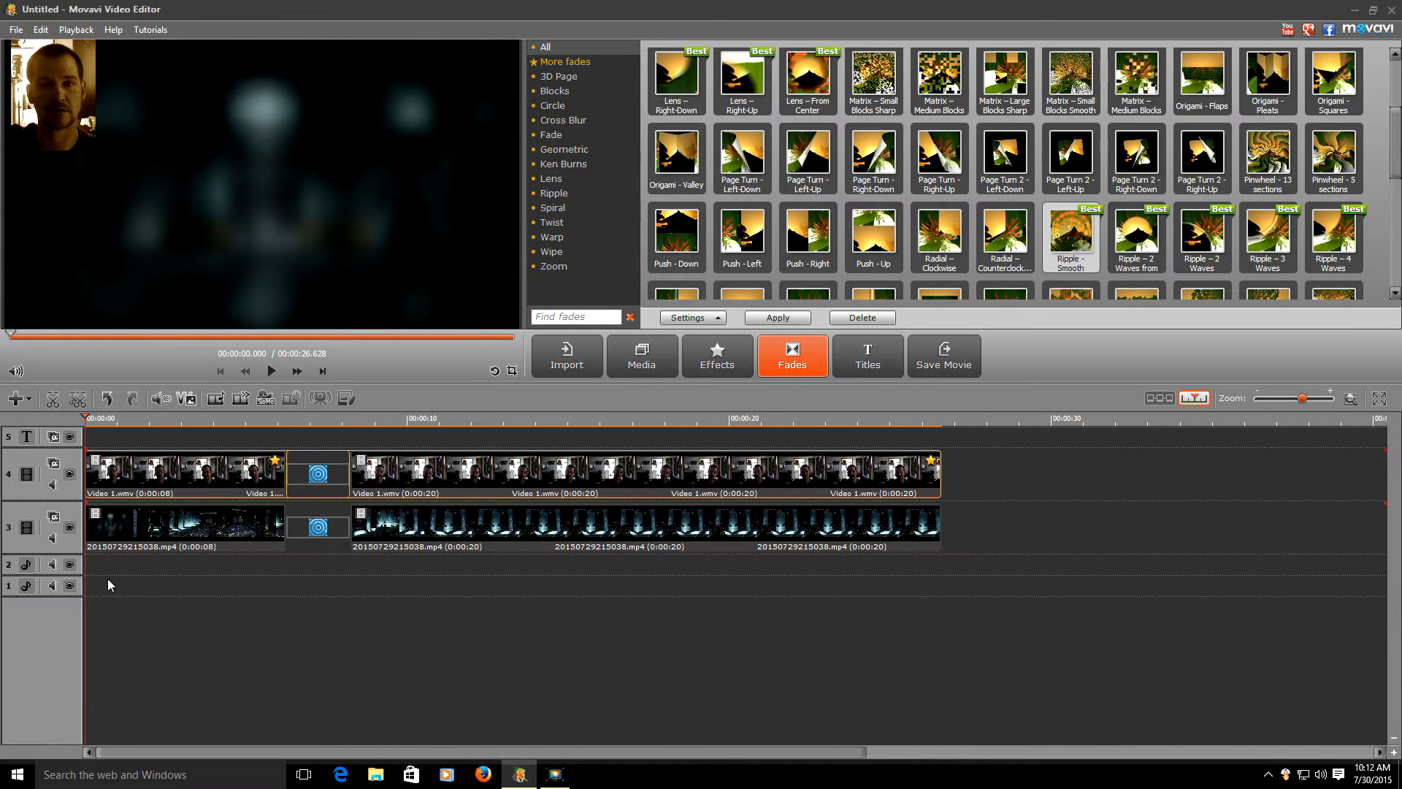
{"action": "left_click", "coordinate": [276, 592]}
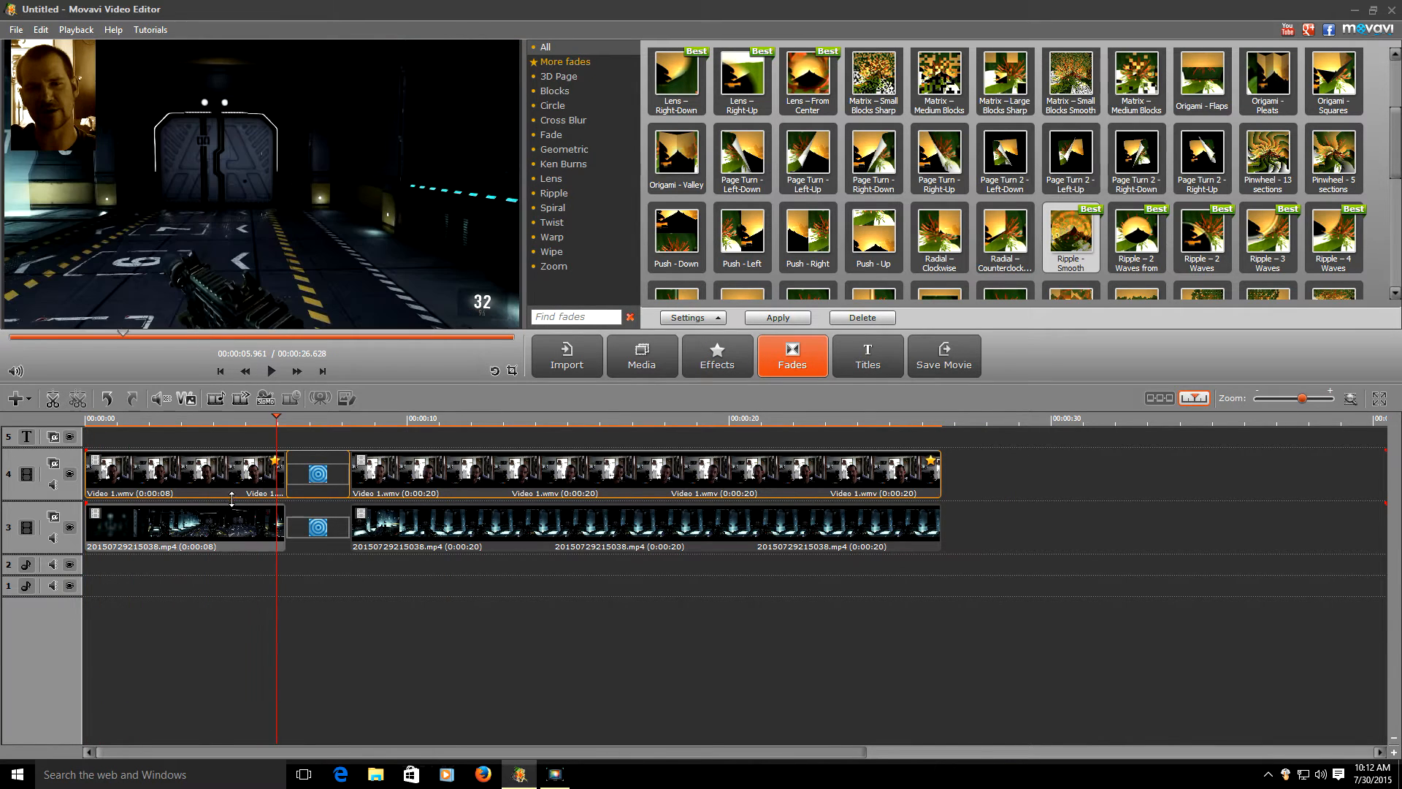
{"action": "left_click", "coordinate": [272, 372]}
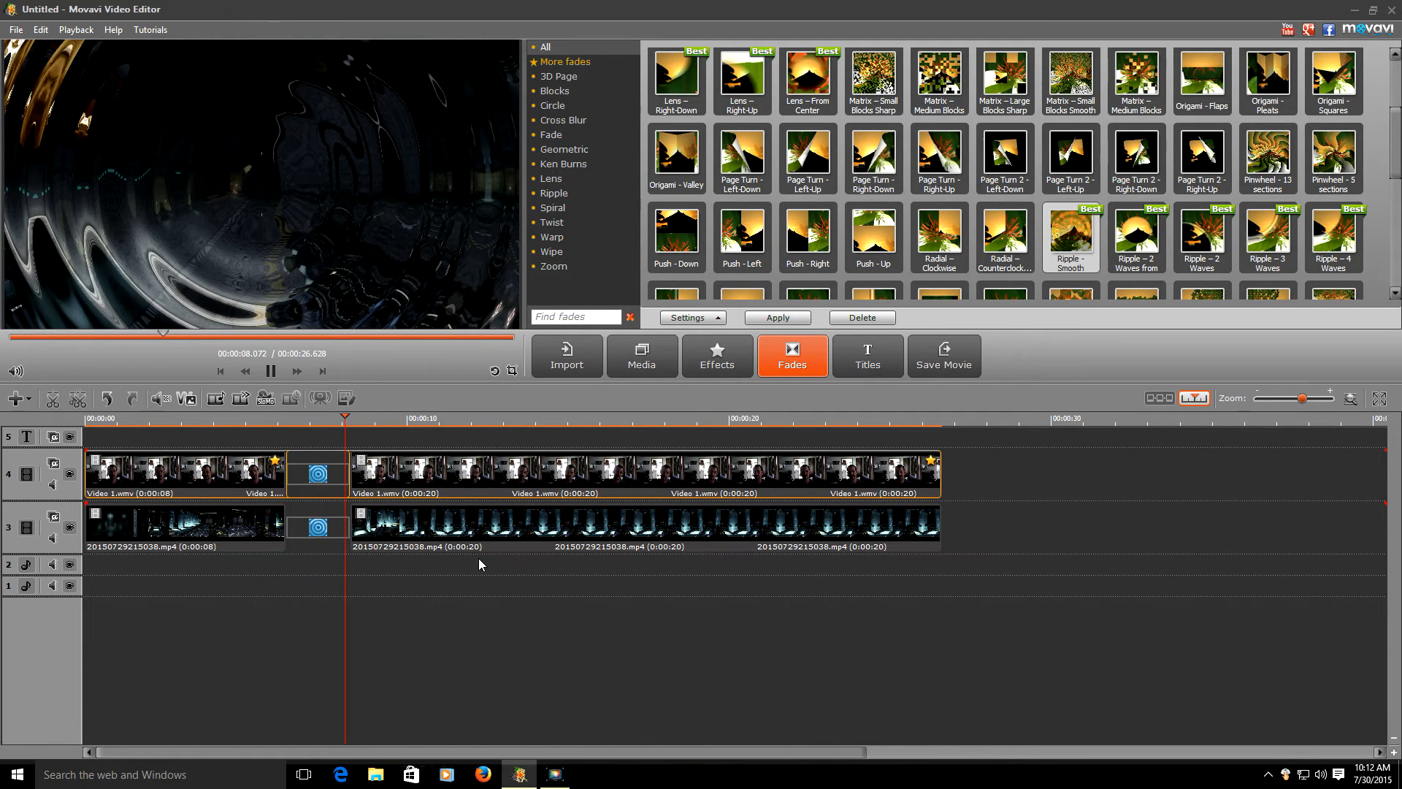
{"action": "left_click", "coordinate": [361, 615]}
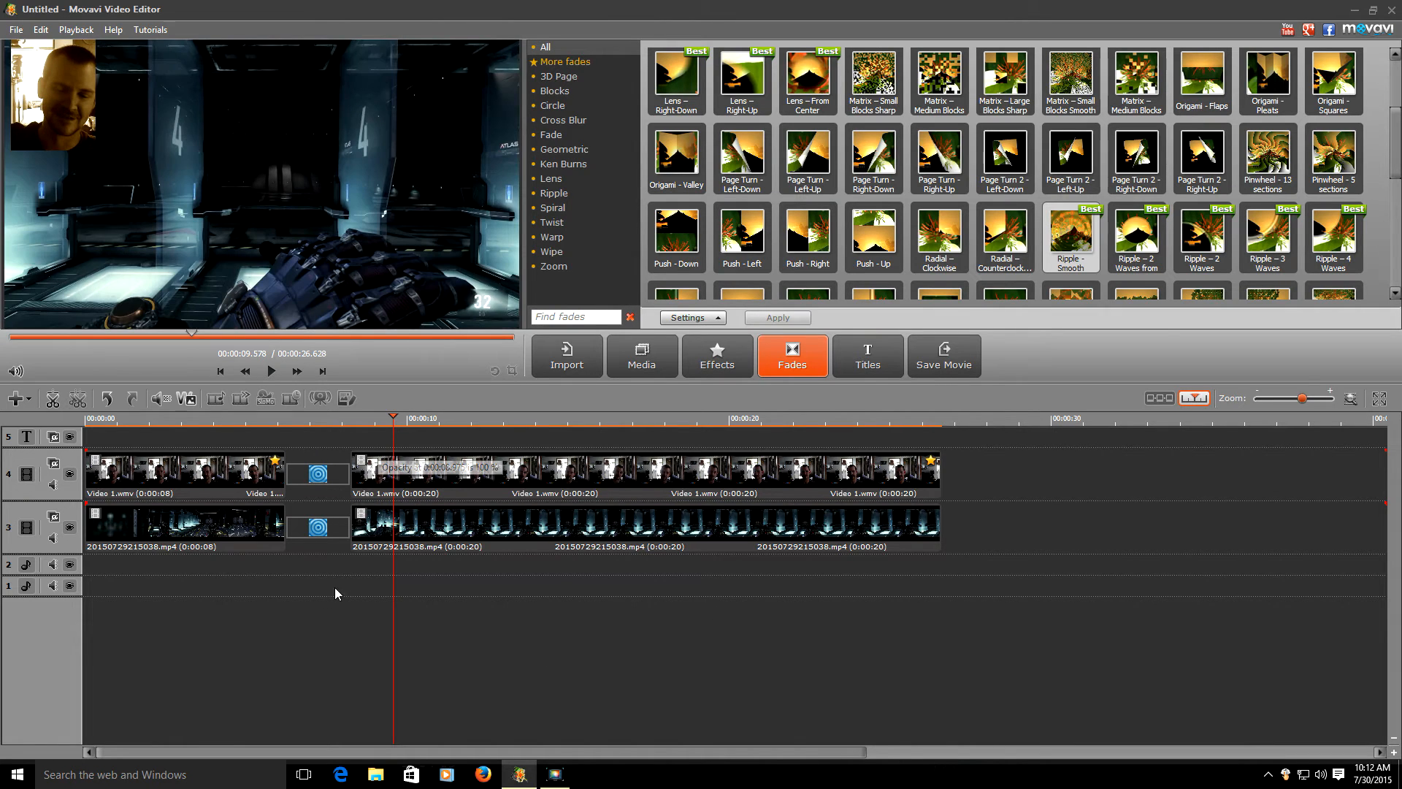
- Pick the Boom title, change its text to POOP at size 123, and keep it coral
{"action": "left_click", "coordinate": [861, 366]}
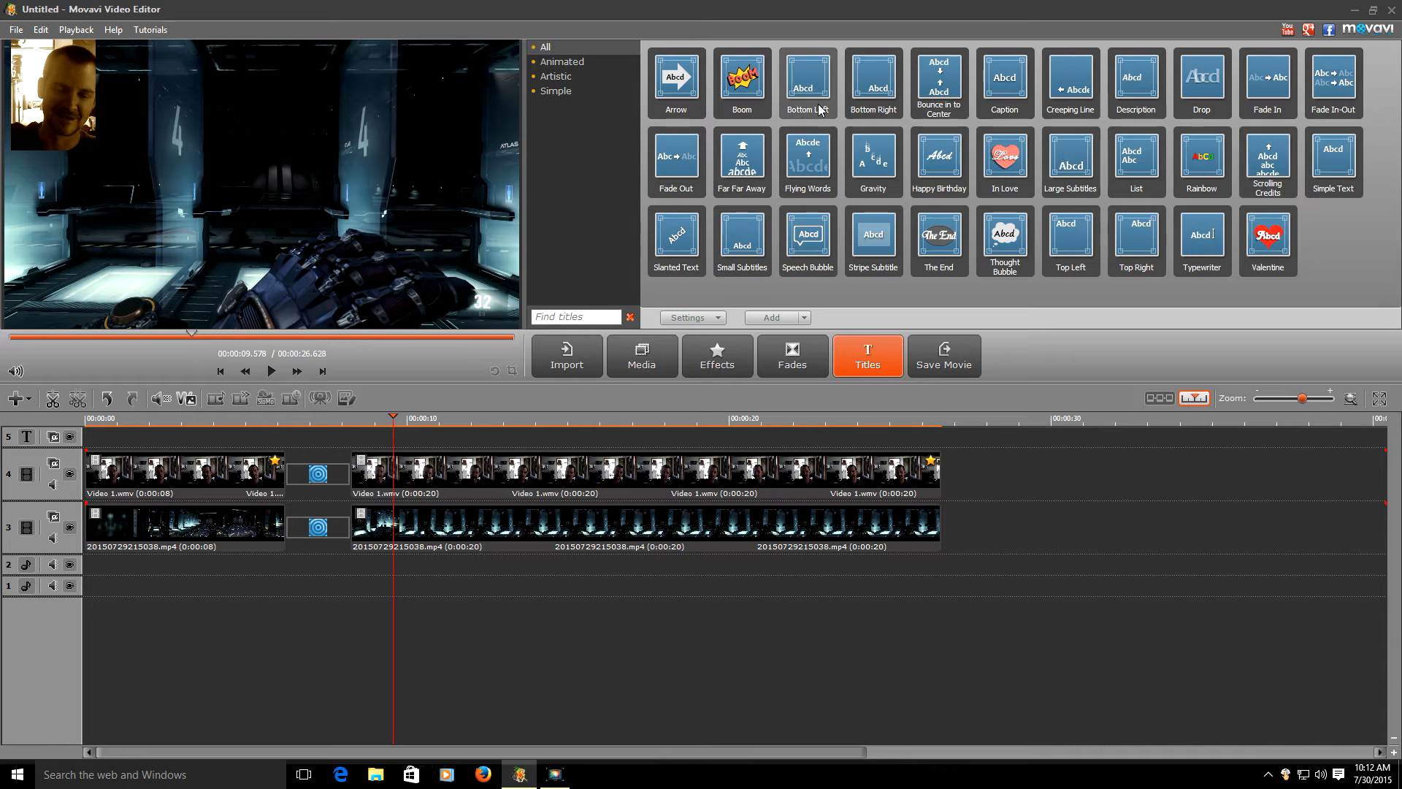
{"action": "left_click", "coordinate": [742, 80]}
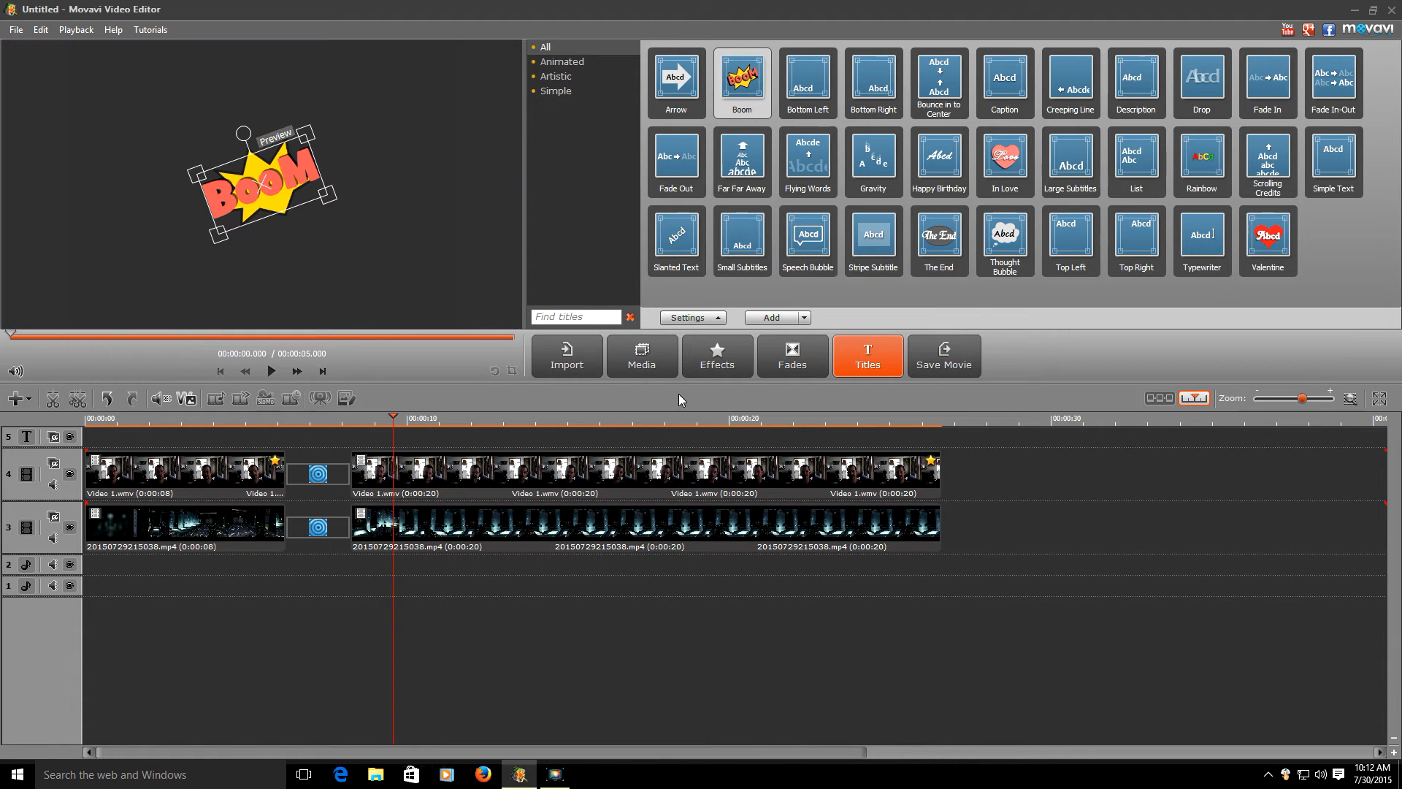
{"action": "left_click", "coordinate": [687, 317]}
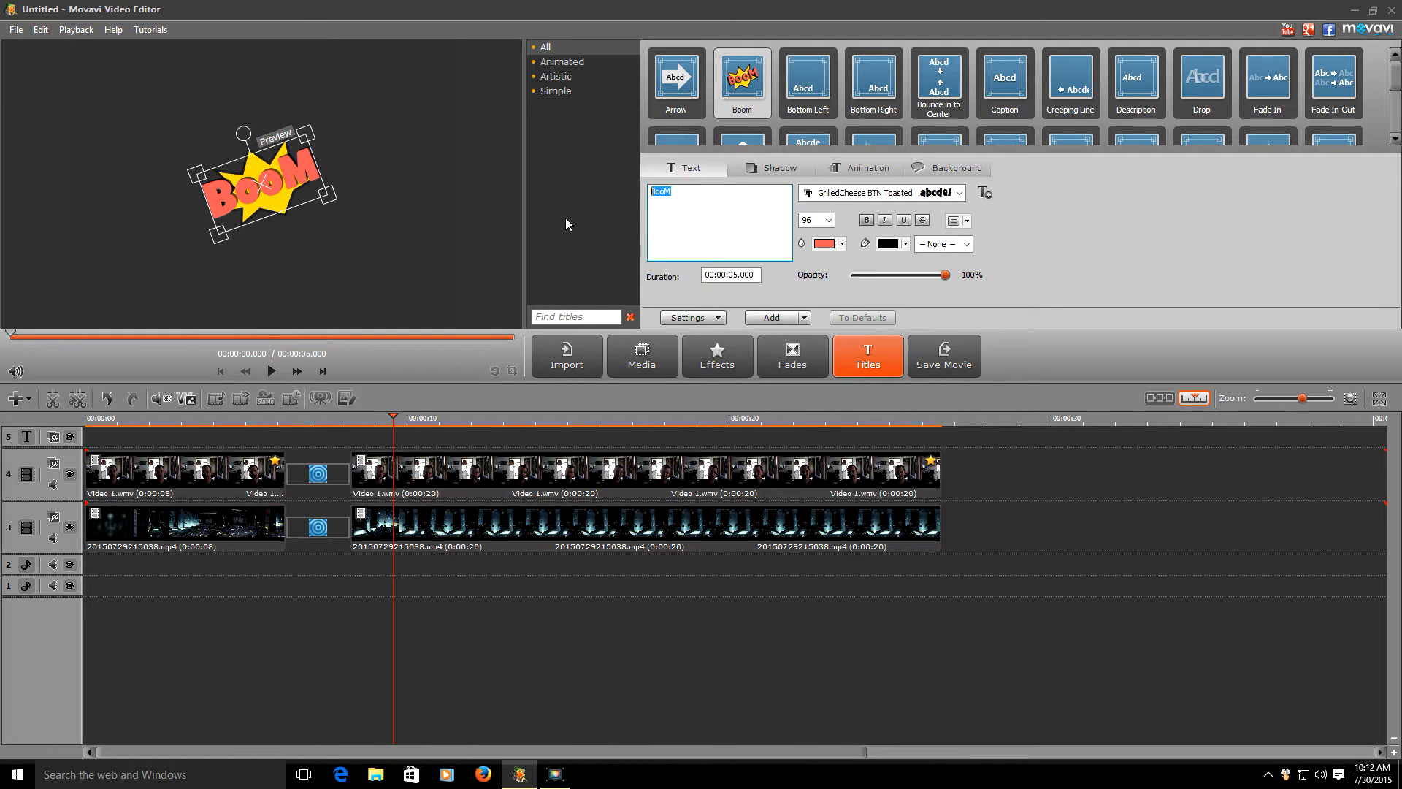
{"action": "type", "text": "POOP"}
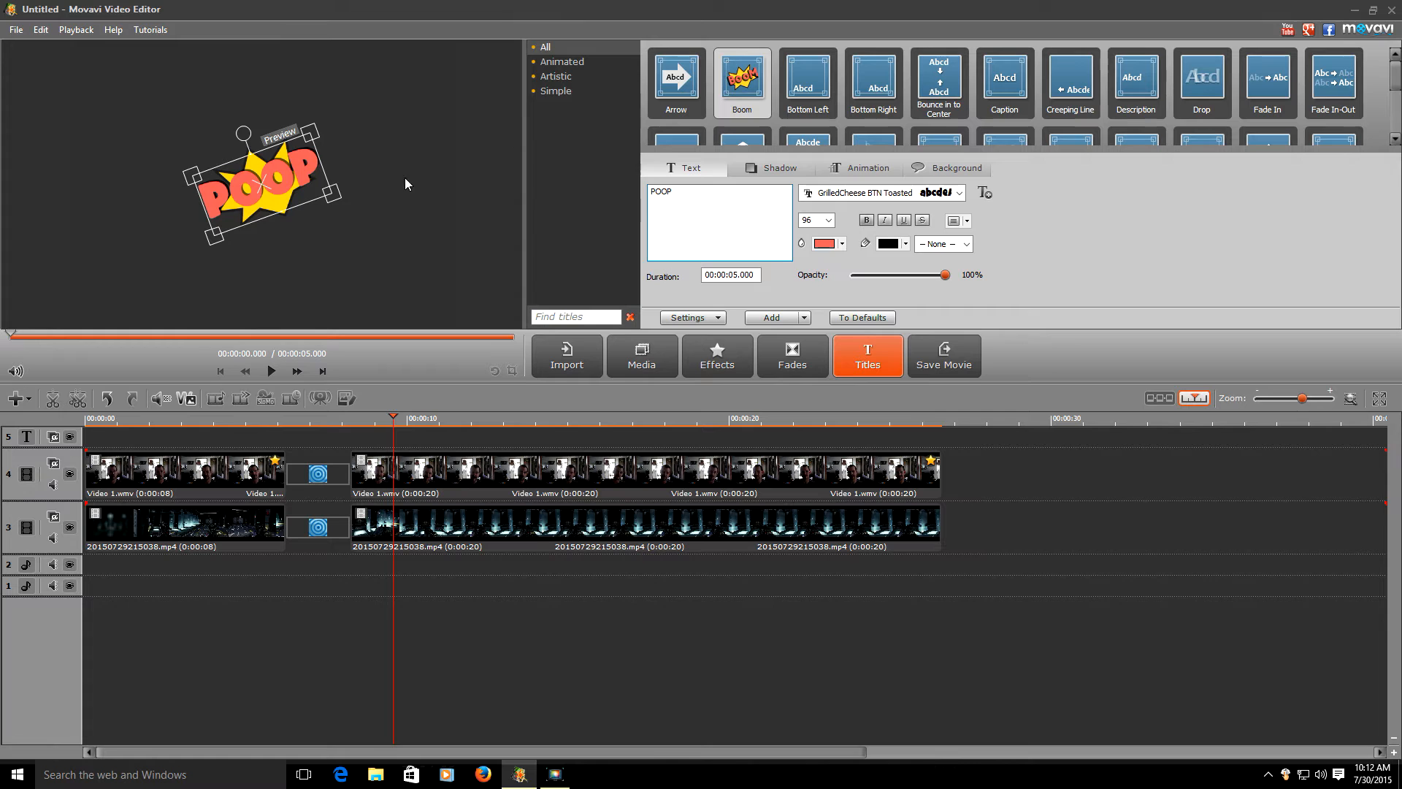
{"action": "left_click_drag", "start_coordinate": [330, 193], "coordinate": [370, 195]}
{"action": "left_click", "coordinate": [827, 243]}
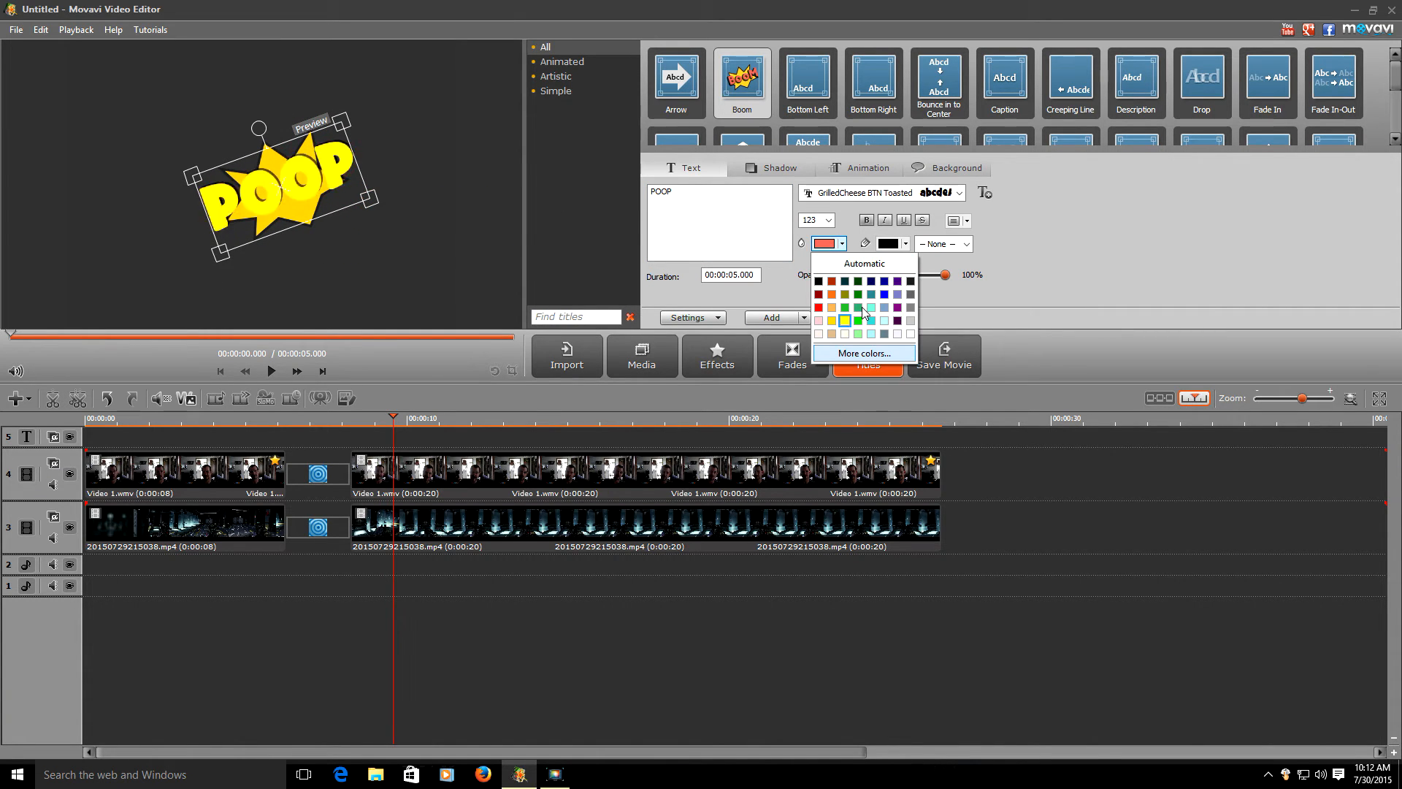
{"action": "left_click", "coordinate": [1040, 261]}
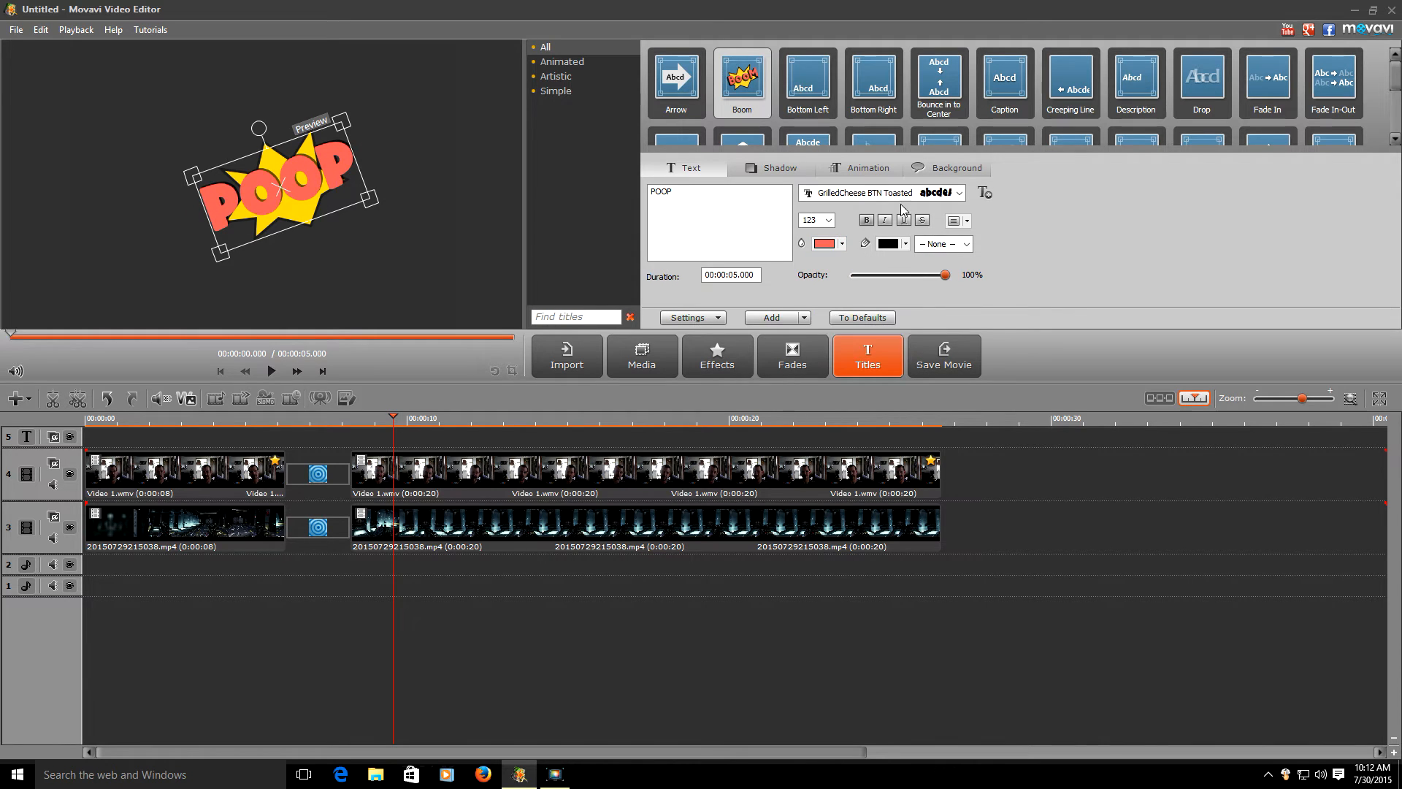
- Leave the POOP title unanimated, with a yellow background fill and a black border line
{"action": "left_click", "coordinate": [833, 171]}
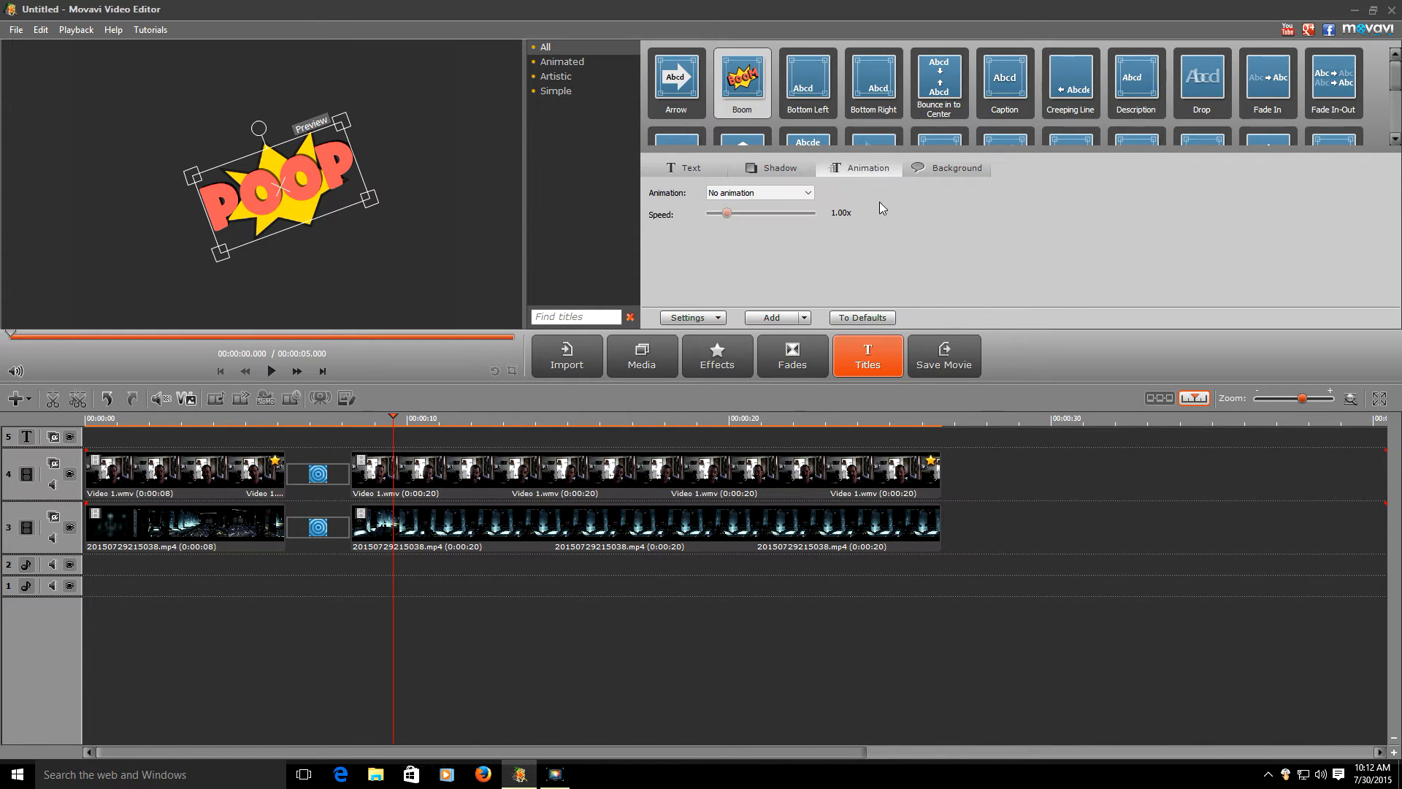
{"action": "left_click", "coordinate": [781, 191]}
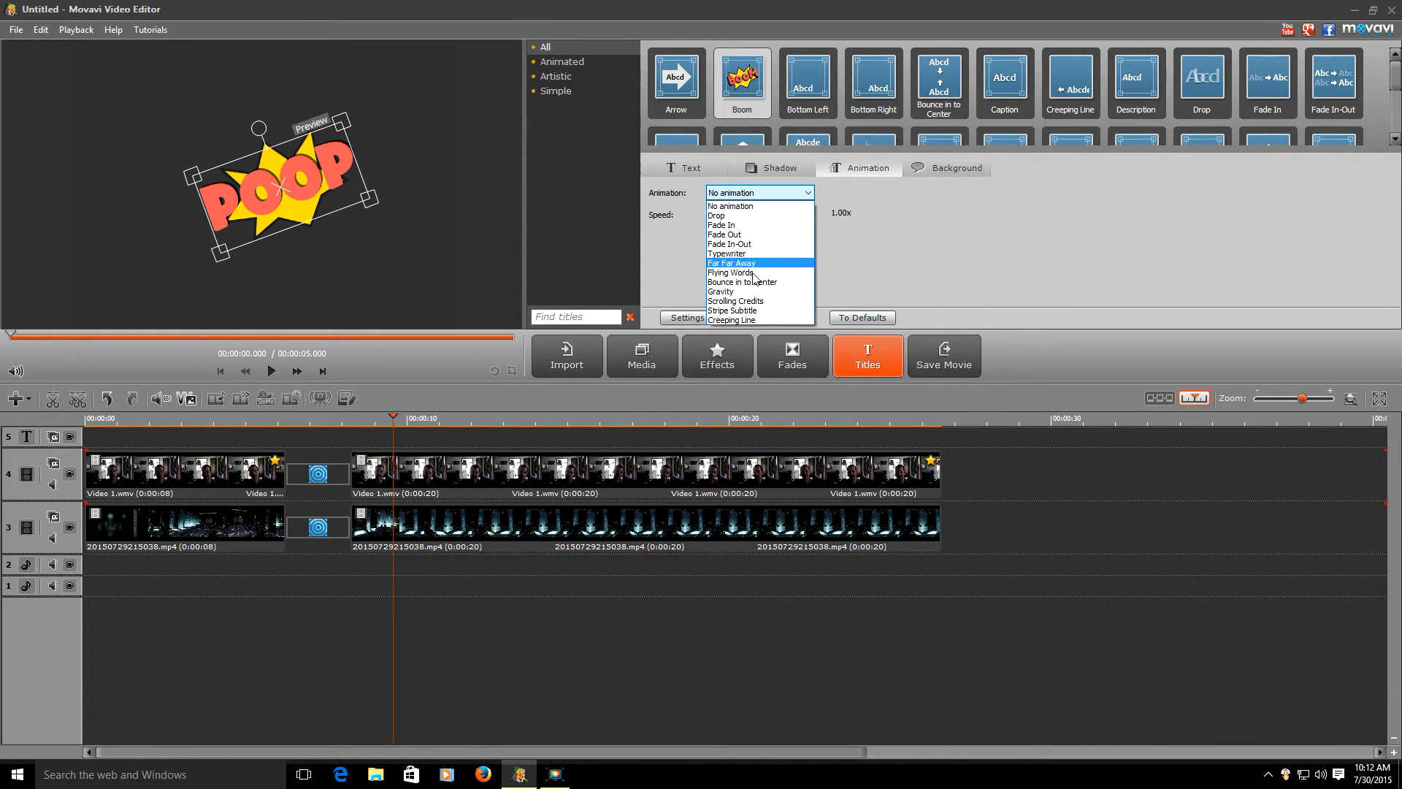
{"action": "left_click", "coordinate": [926, 225]}
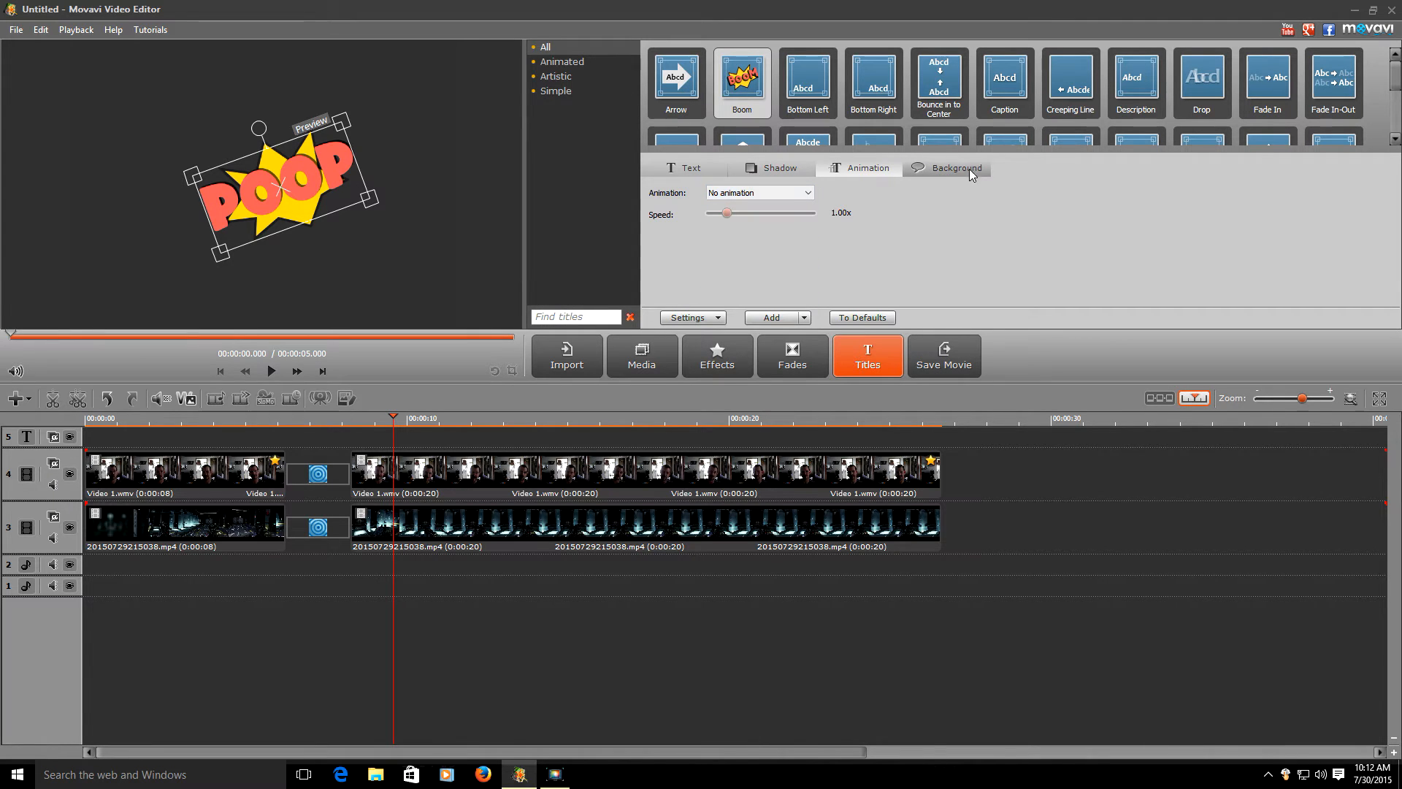
{"action": "left_click", "coordinate": [930, 174]}
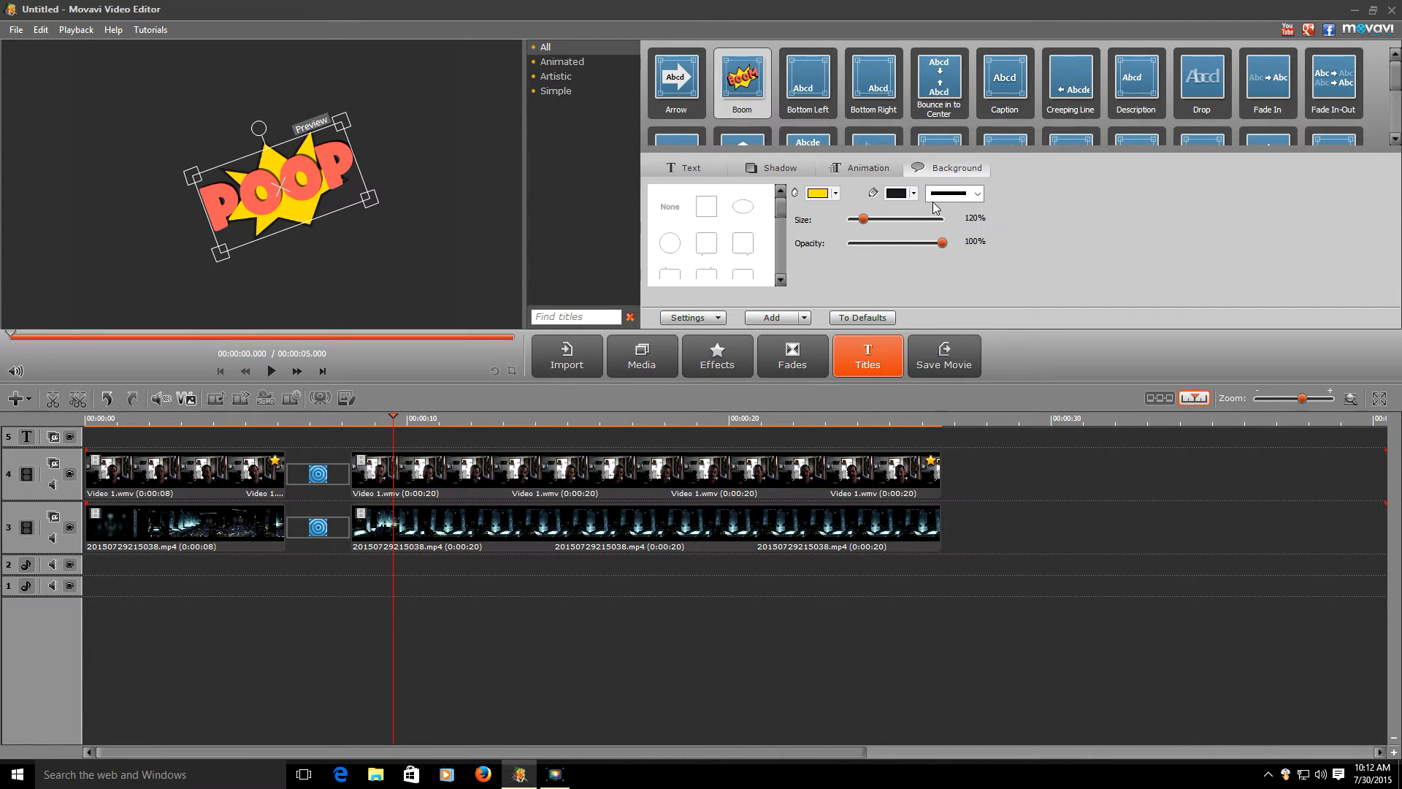
{"action": "left_click", "coordinate": [835, 194]}
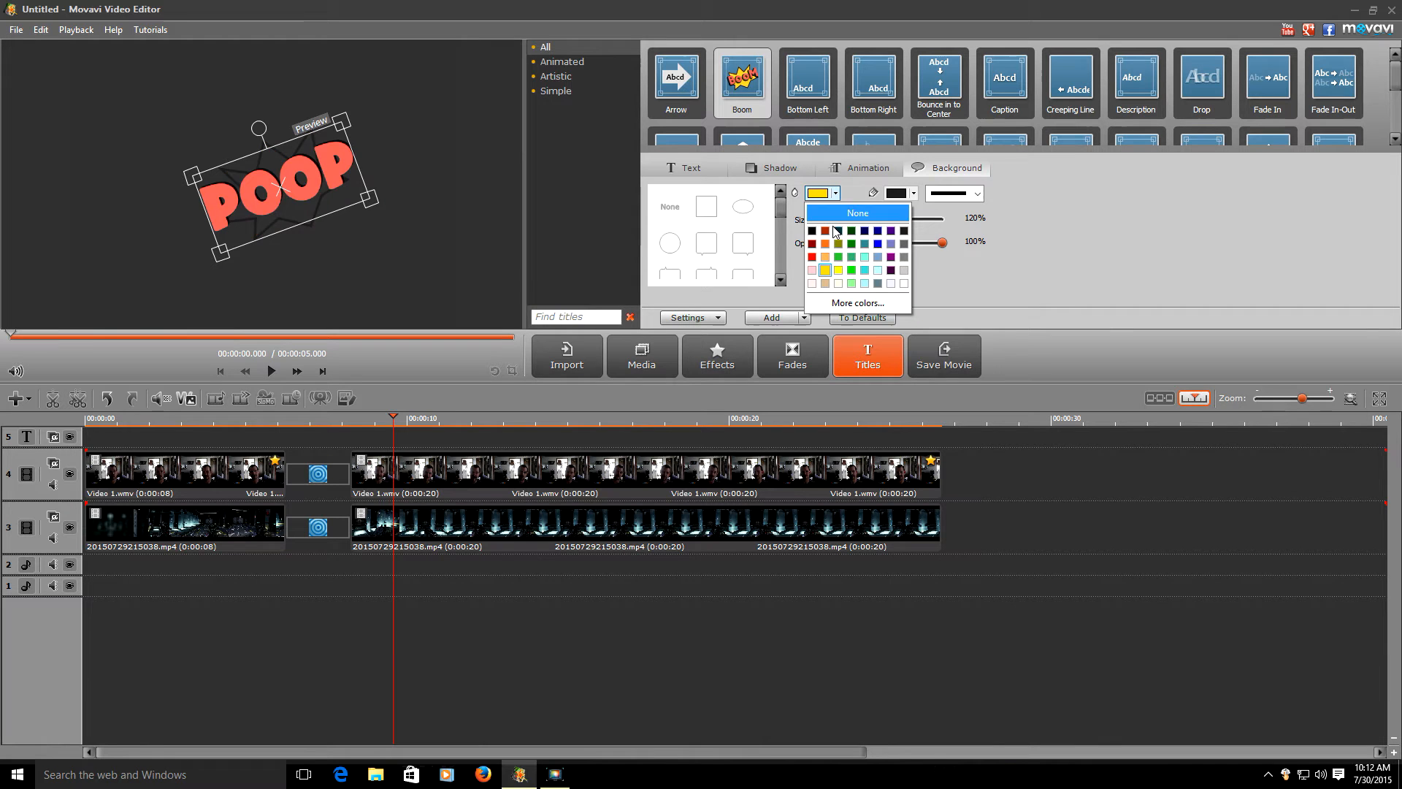
{"action": "left_click", "coordinate": [1081, 273]}
{"action": "left_click", "coordinate": [905, 196]}
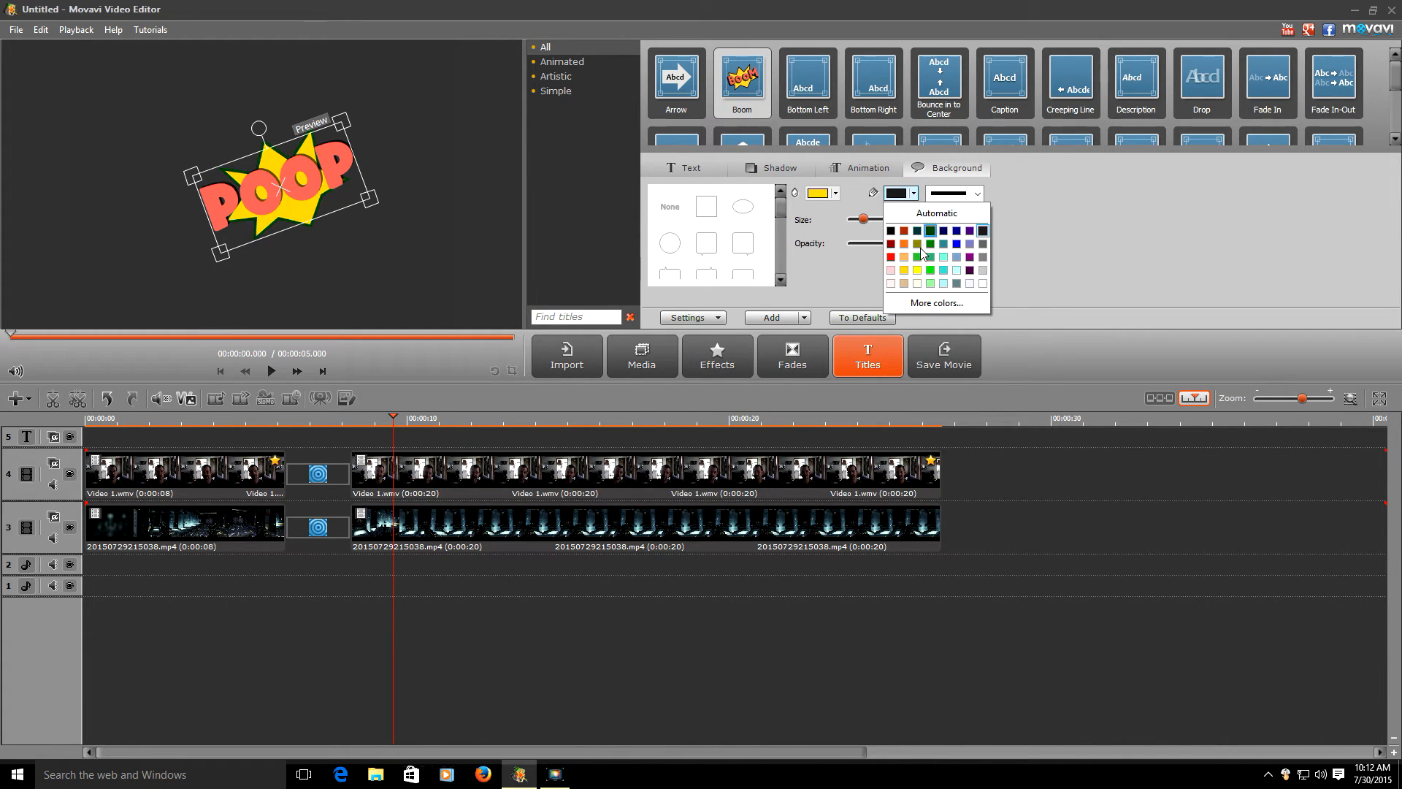
{"action": "left_click", "coordinate": [1006, 232]}
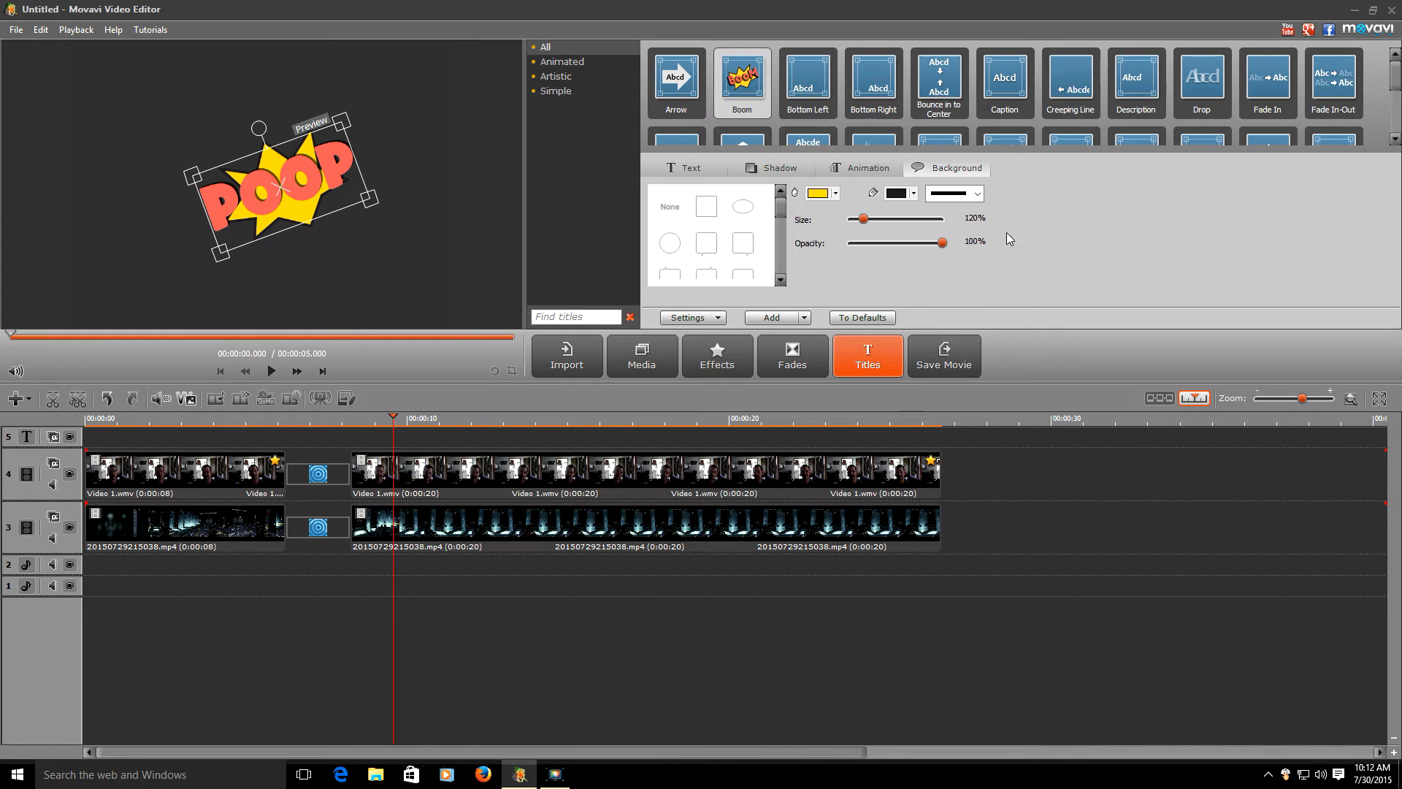
{"action": "left_click", "coordinate": [977, 195]}
{"action": "left_click", "coordinate": [1032, 198]}
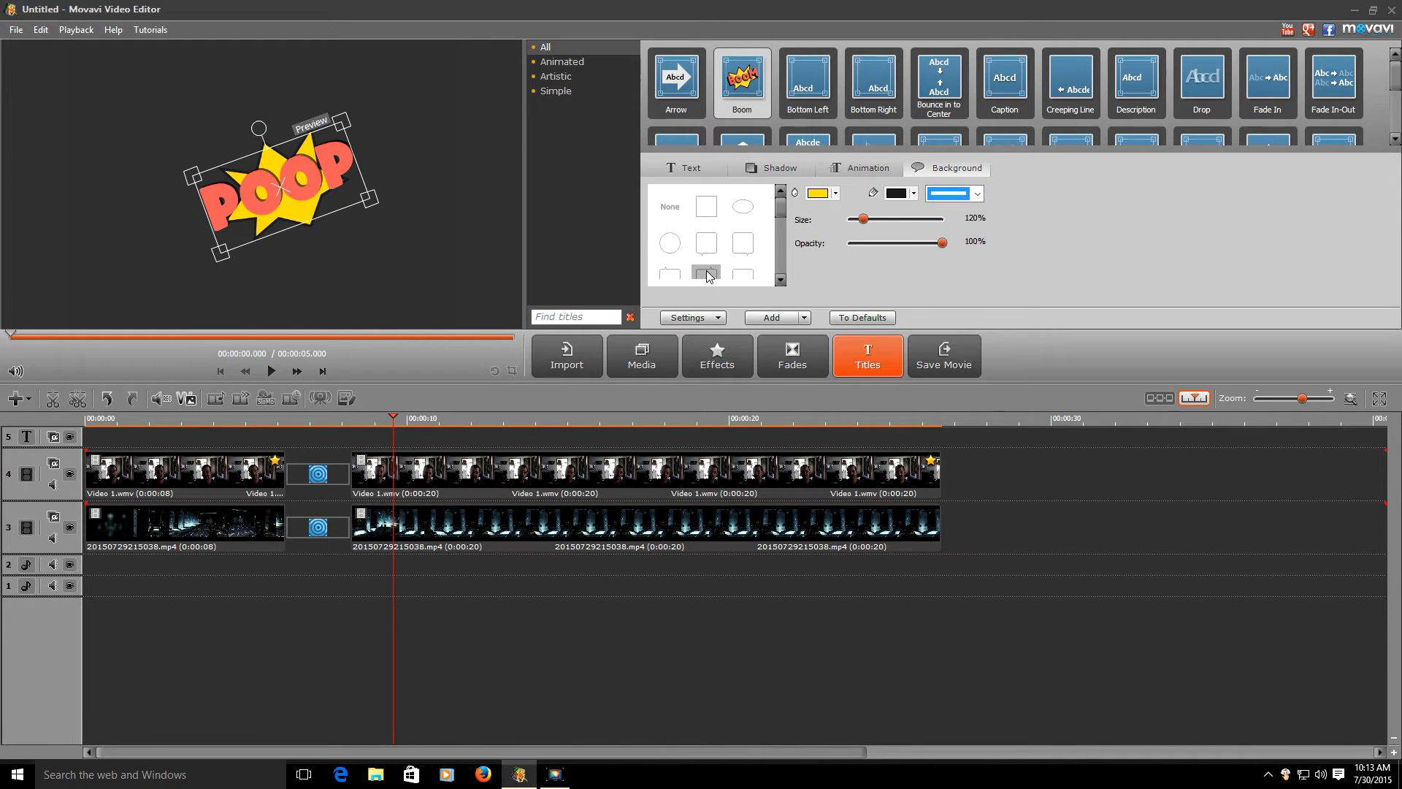
- Use a rounded hexagon background at 96% size and add the POOP title to track 5
{"action": "left_click_drag", "start_coordinate": [778, 214], "coordinate": [779, 232]}
{"action": "left_click", "coordinate": [712, 245]}
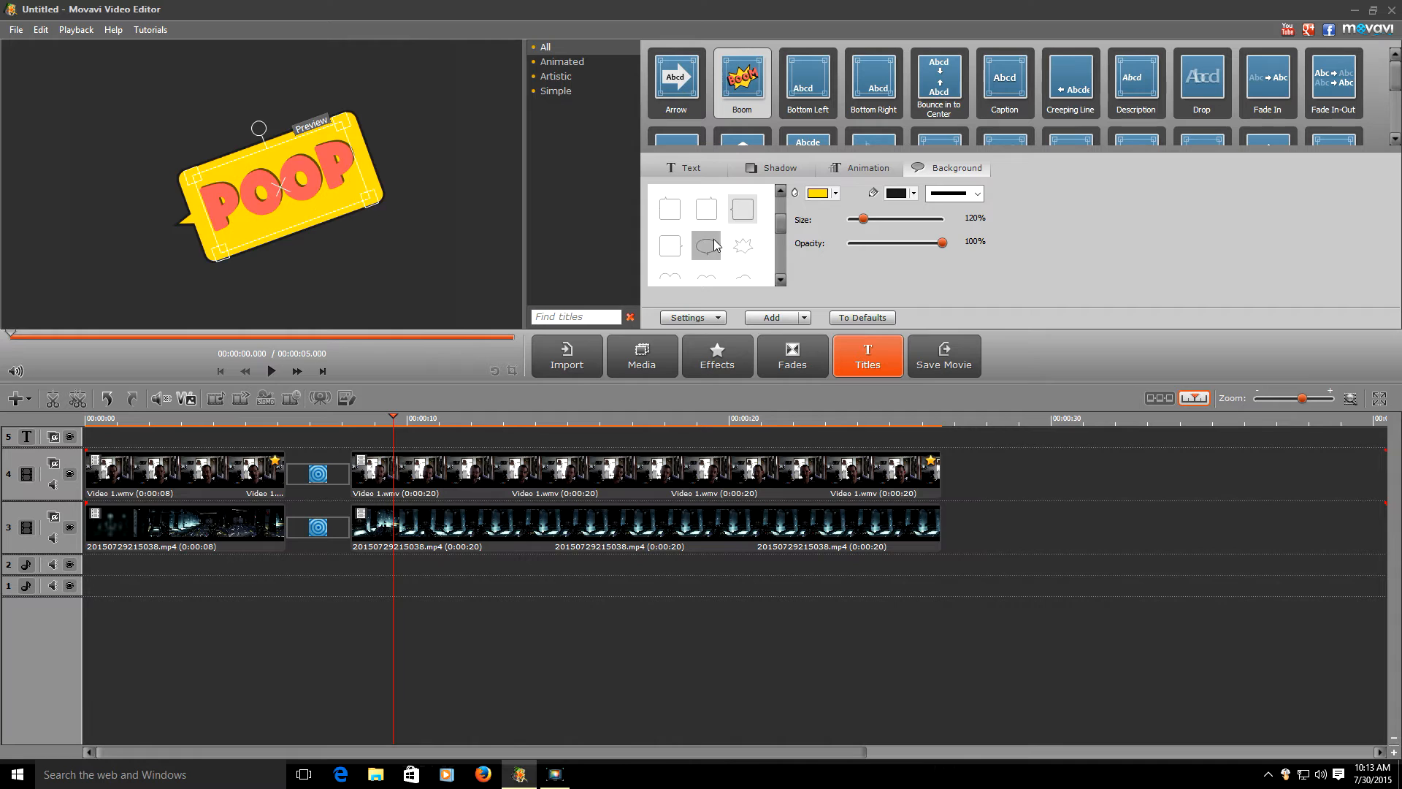
{"action": "left_click", "coordinate": [706, 209]}
{"action": "left_click_drag", "start_coordinate": [782, 219], "coordinate": [780, 269]}
{"action": "left_click", "coordinate": [742, 233]}
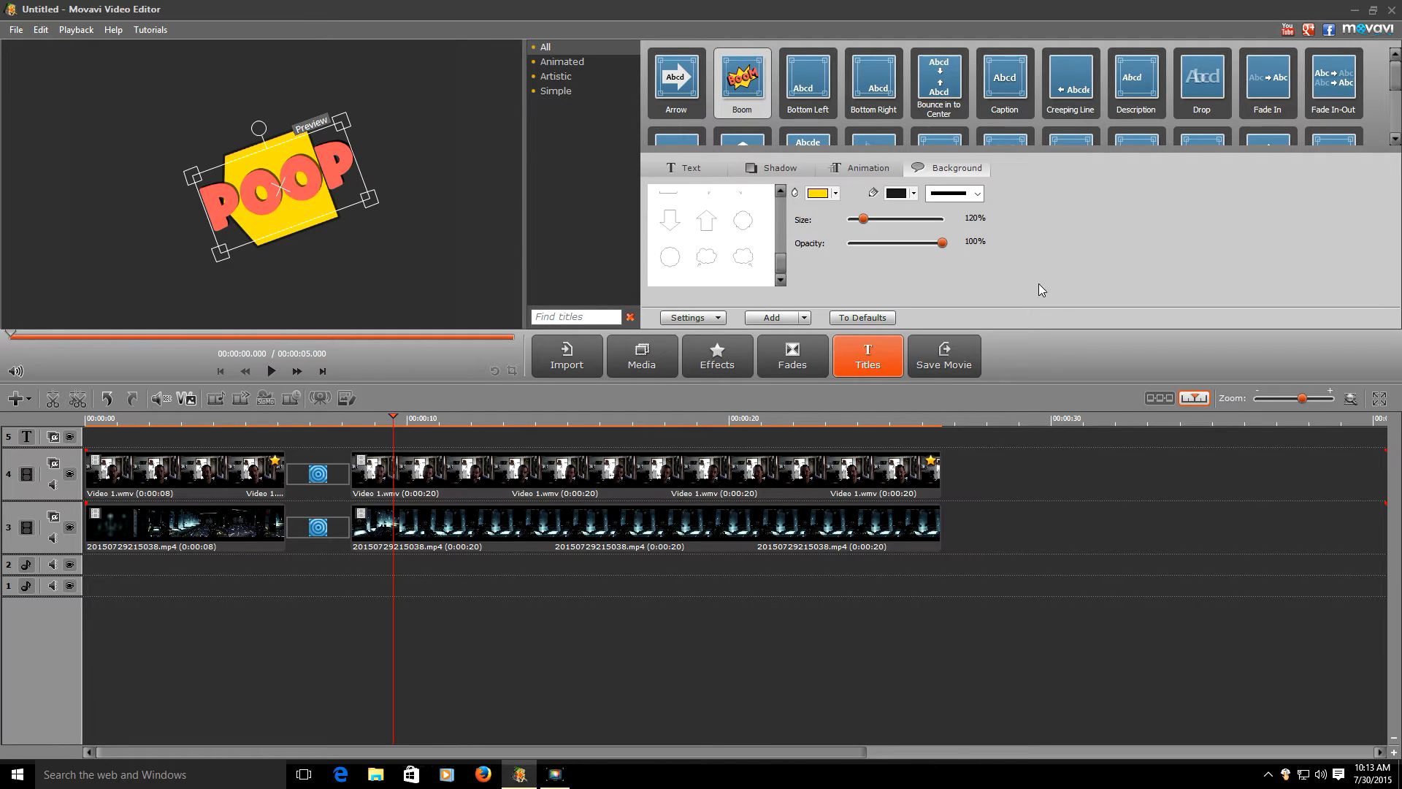
{"action": "mouse_move", "coordinate": [875, 220]}
{"action": "left_mouse_down"}
{"action": "mouse_move", "coordinate": [899, 220]}
{"action": "mouse_move", "coordinate": [858, 232]}
{"action": "left_mouse_up"}
{"action": "left_click", "coordinate": [770, 317]}
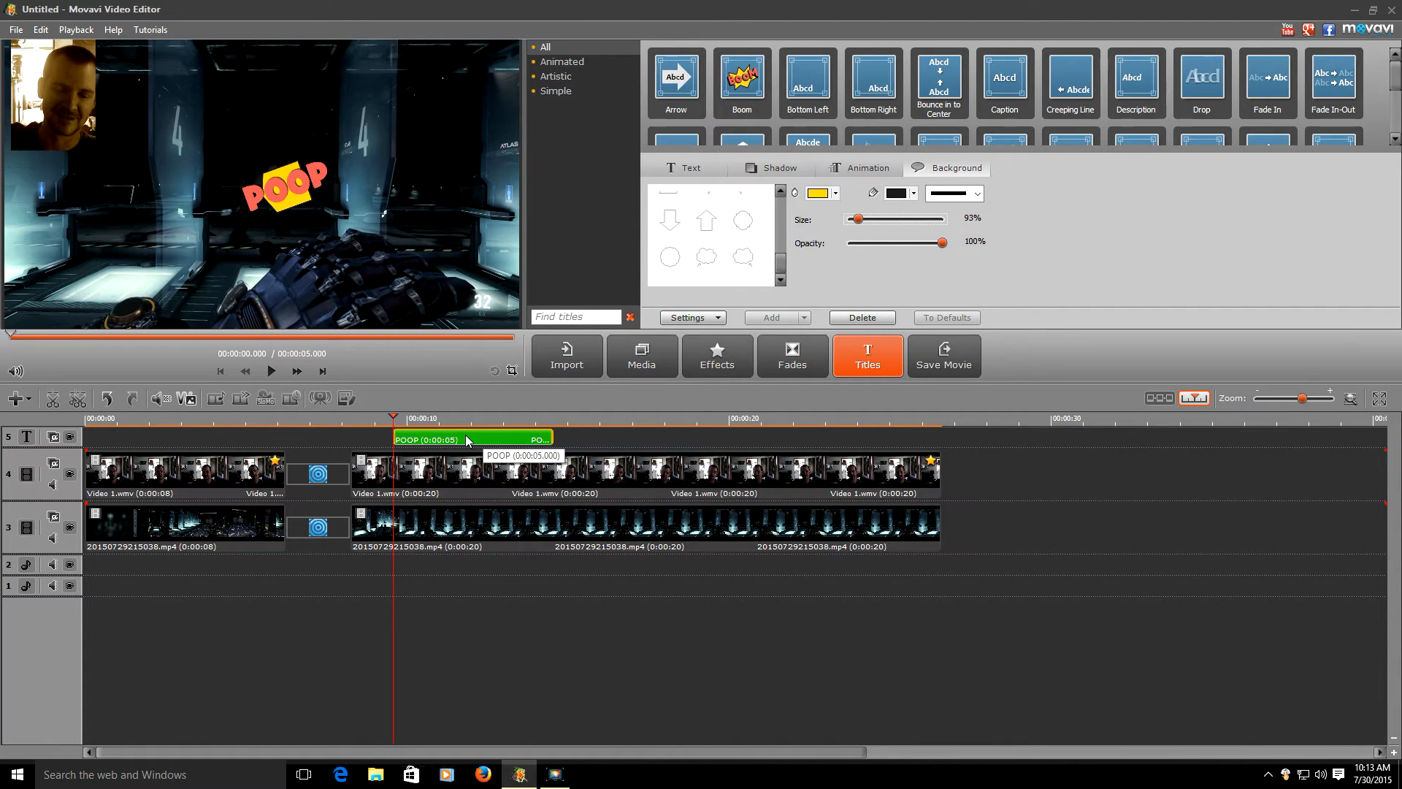
- Enlarge the POOP title over the gameplay in the preview and finish editing it
{"action": "left_click", "coordinate": [305, 193]}
{"action": "left_click_drag", "start_coordinate": [325, 155], "coordinate": [398, 75]}
{"action": "left_click_drag", "start_coordinate": [225, 138], "coordinate": [164, 127]}
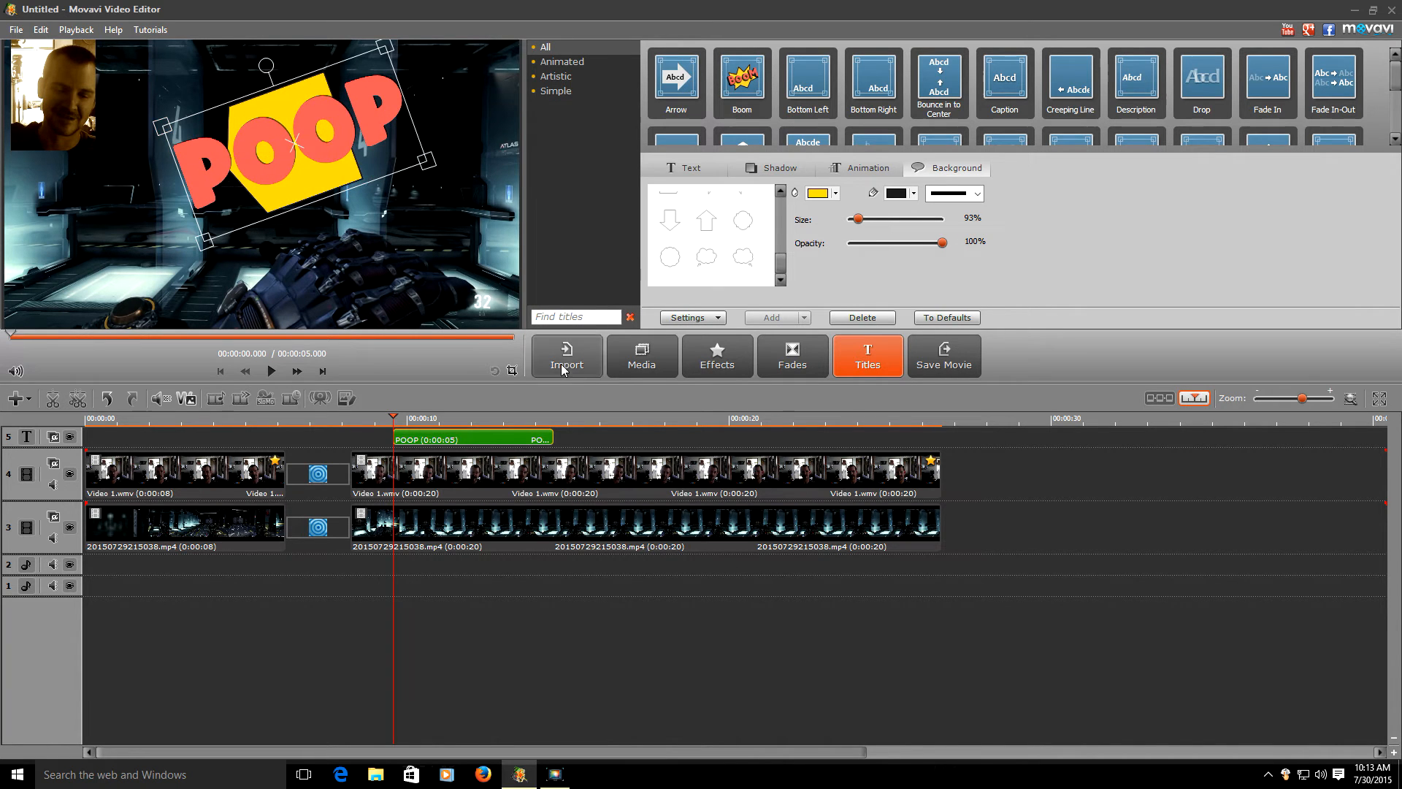
{"action": "left_click", "coordinate": [954, 604]}
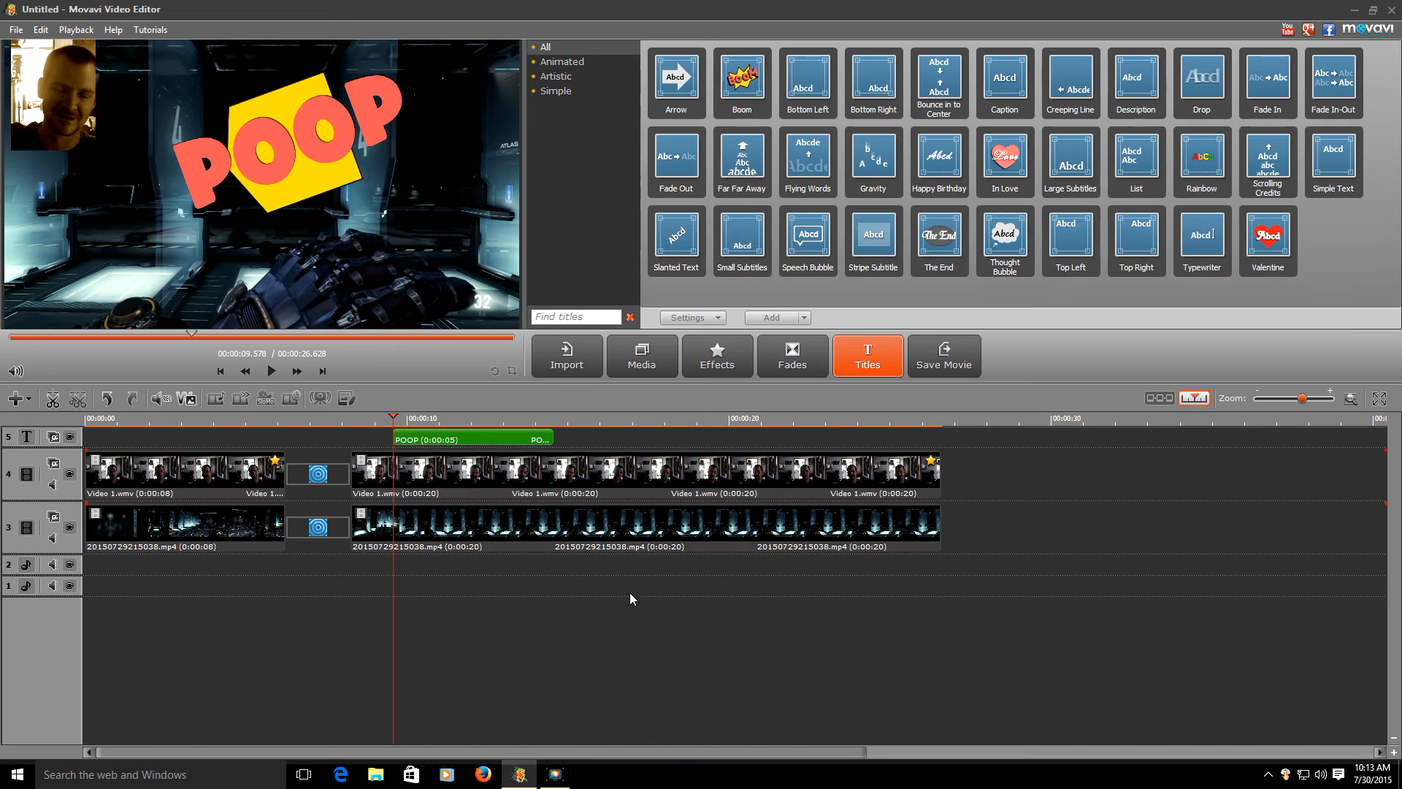
- Play back the section with the POOP title, then preview The End title template
{"action": "left_click_drag", "start_coordinate": [390, 590], "coordinate": [273, 574]}
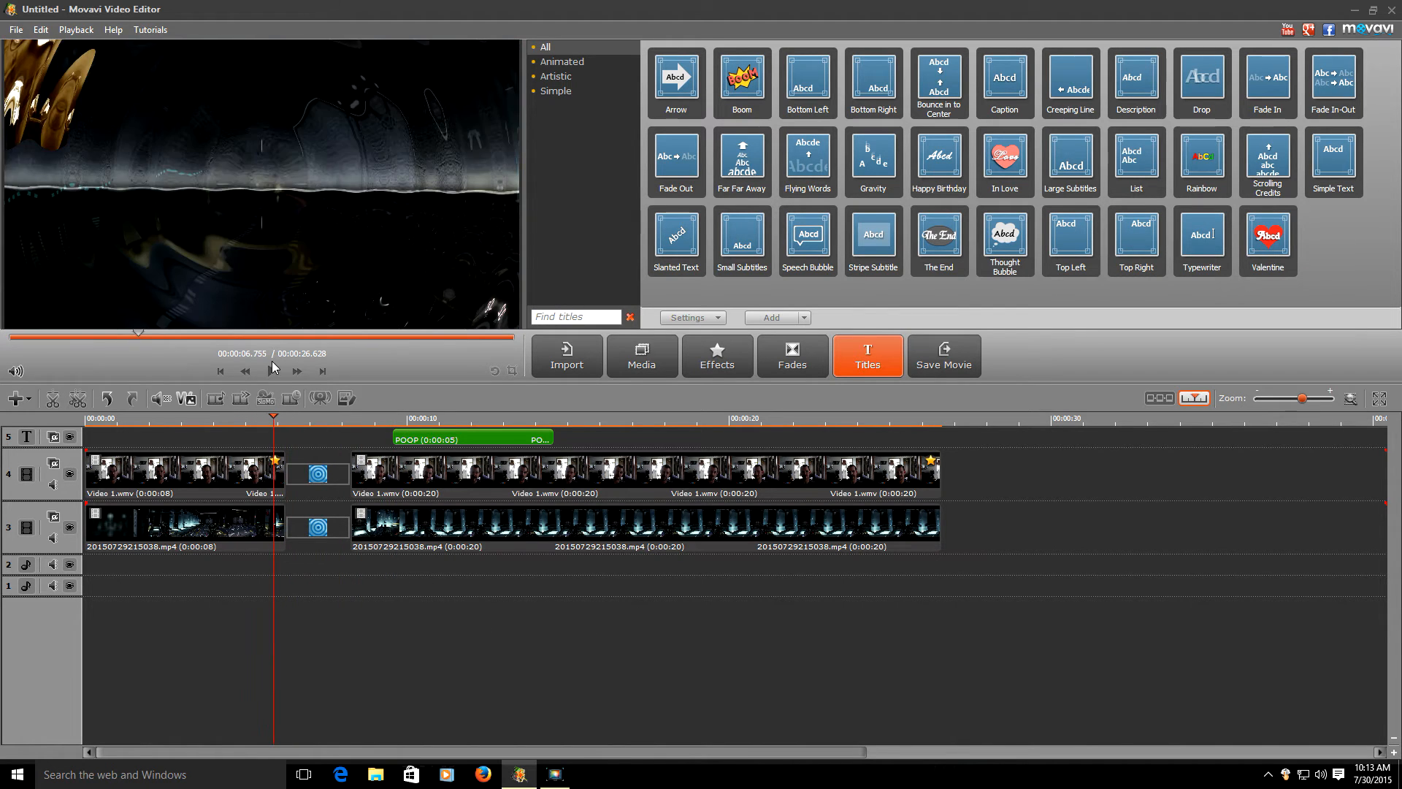
{"action": "left_click", "coordinate": [272, 370]}
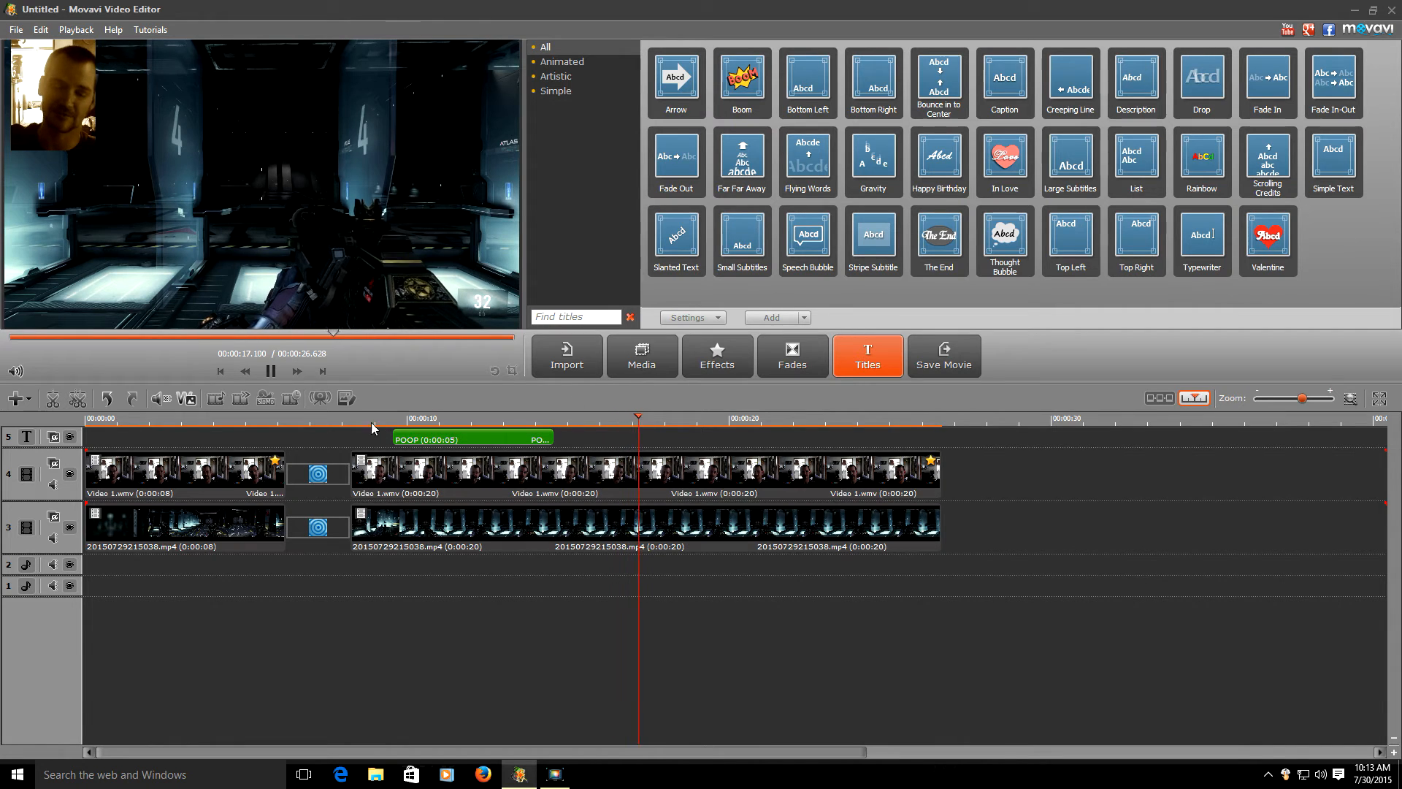
{"action": "left_click", "coordinate": [271, 376]}
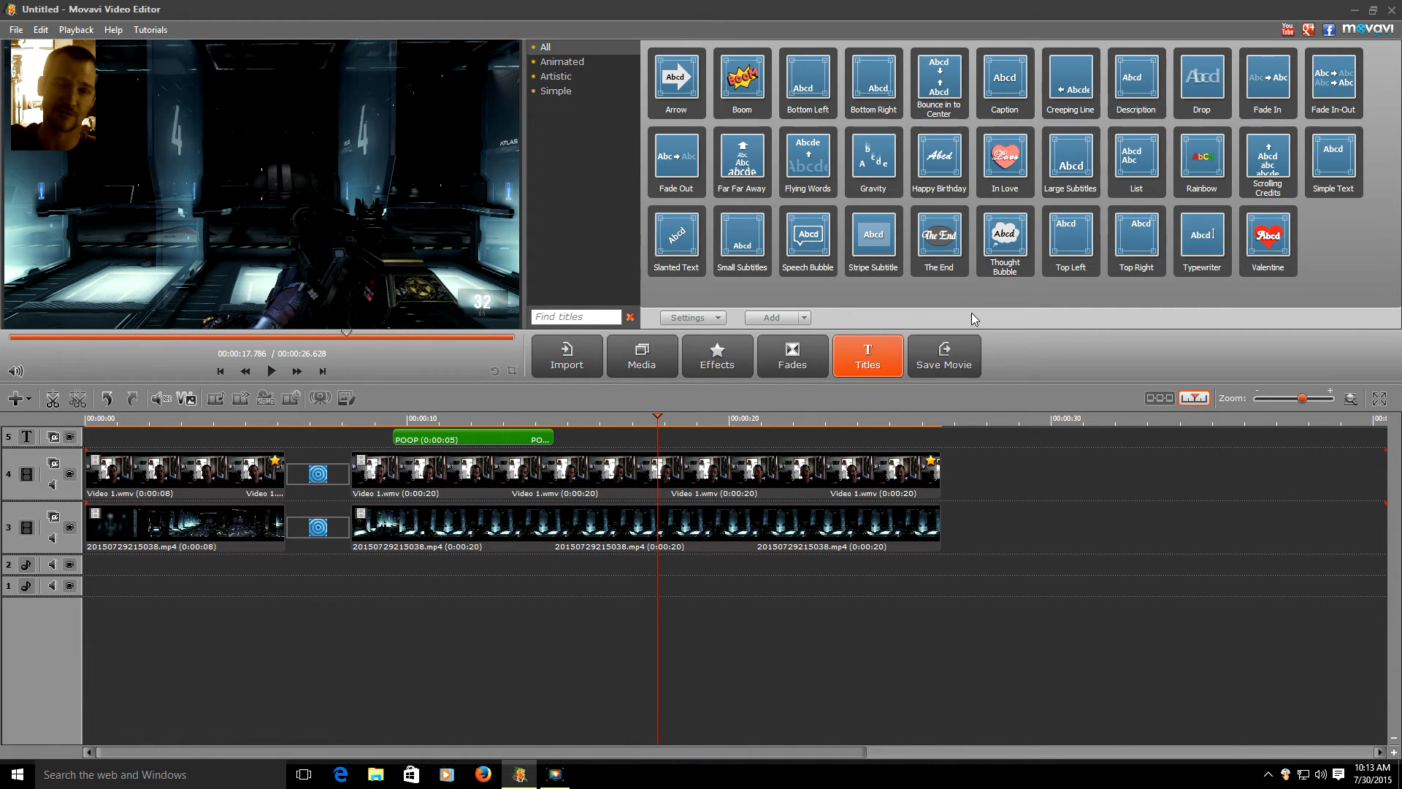
{"action": "left_click", "coordinate": [926, 259]}
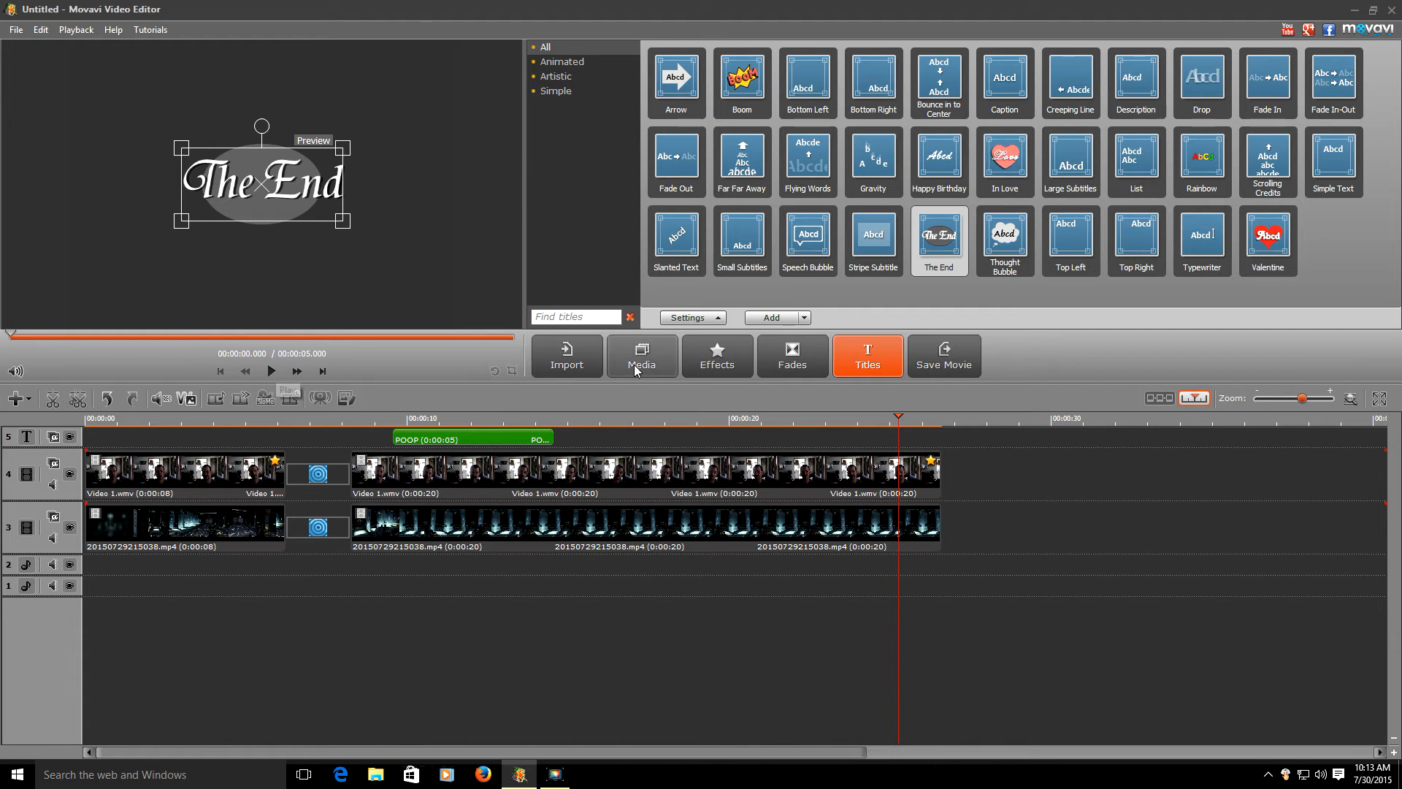
- Add The End title to track 5, move it to end with the video clips, and open its settings
{"action": "left_click", "coordinate": [771, 317]}
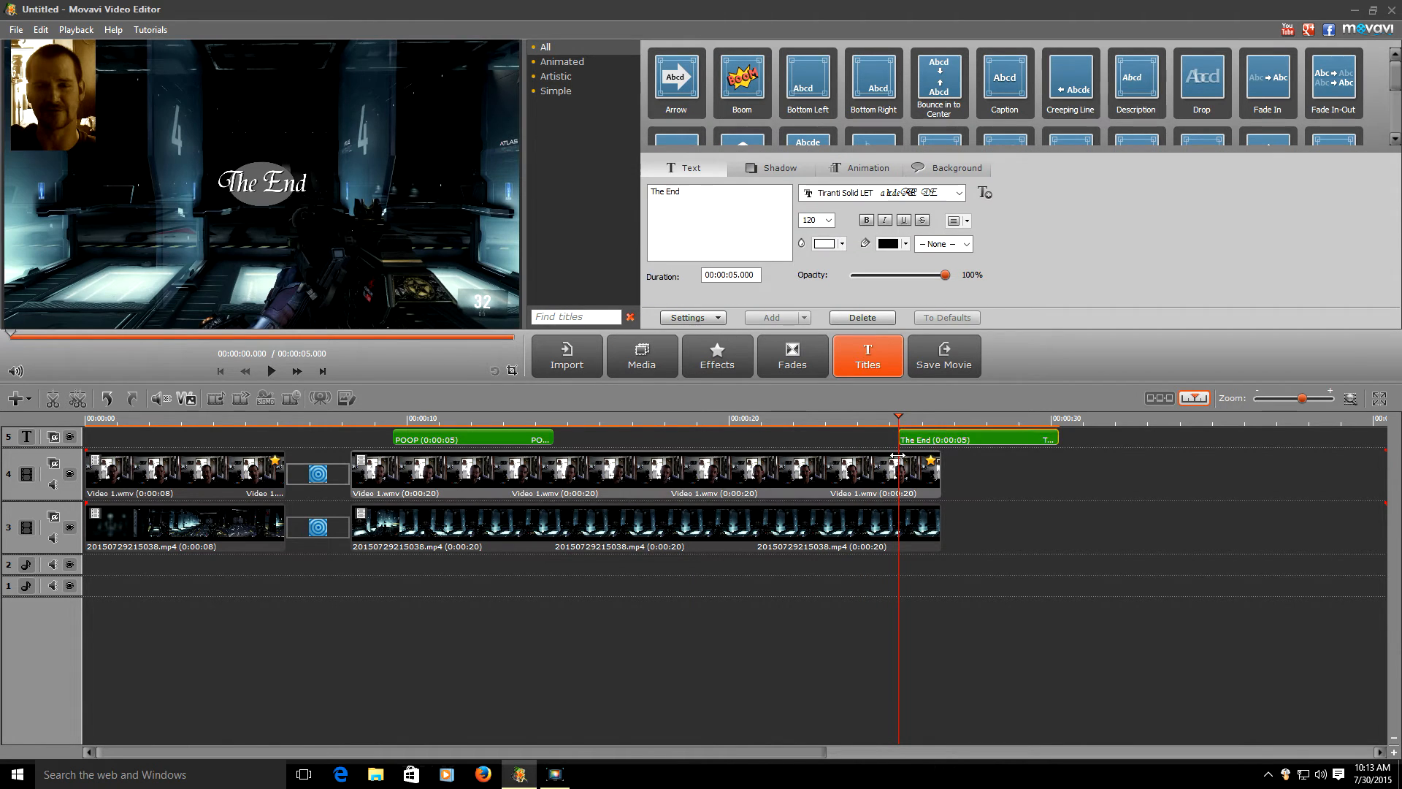
{"action": "left_click_drag", "start_coordinate": [961, 439], "coordinate": [837, 440]}
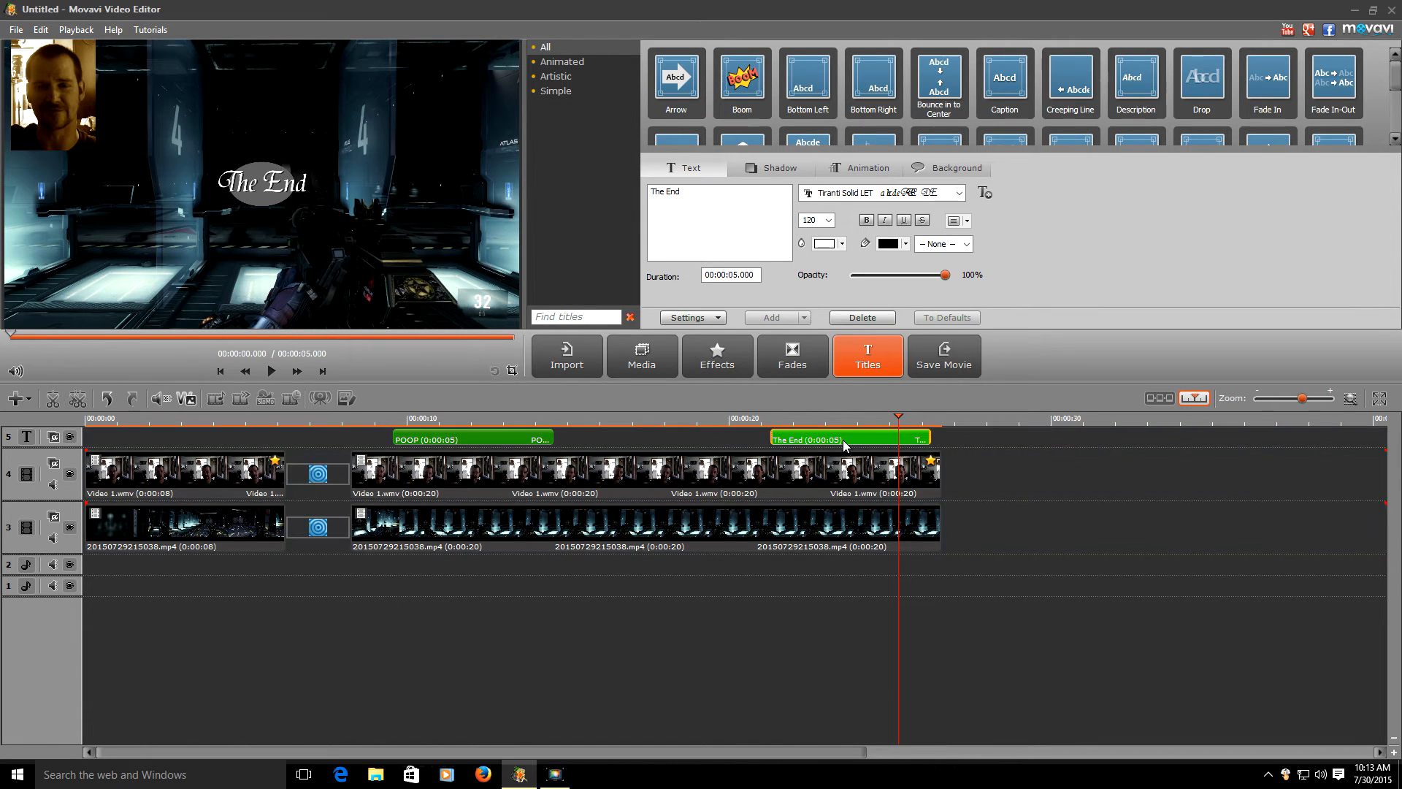
{"action": "right_click", "coordinate": [844, 439]}
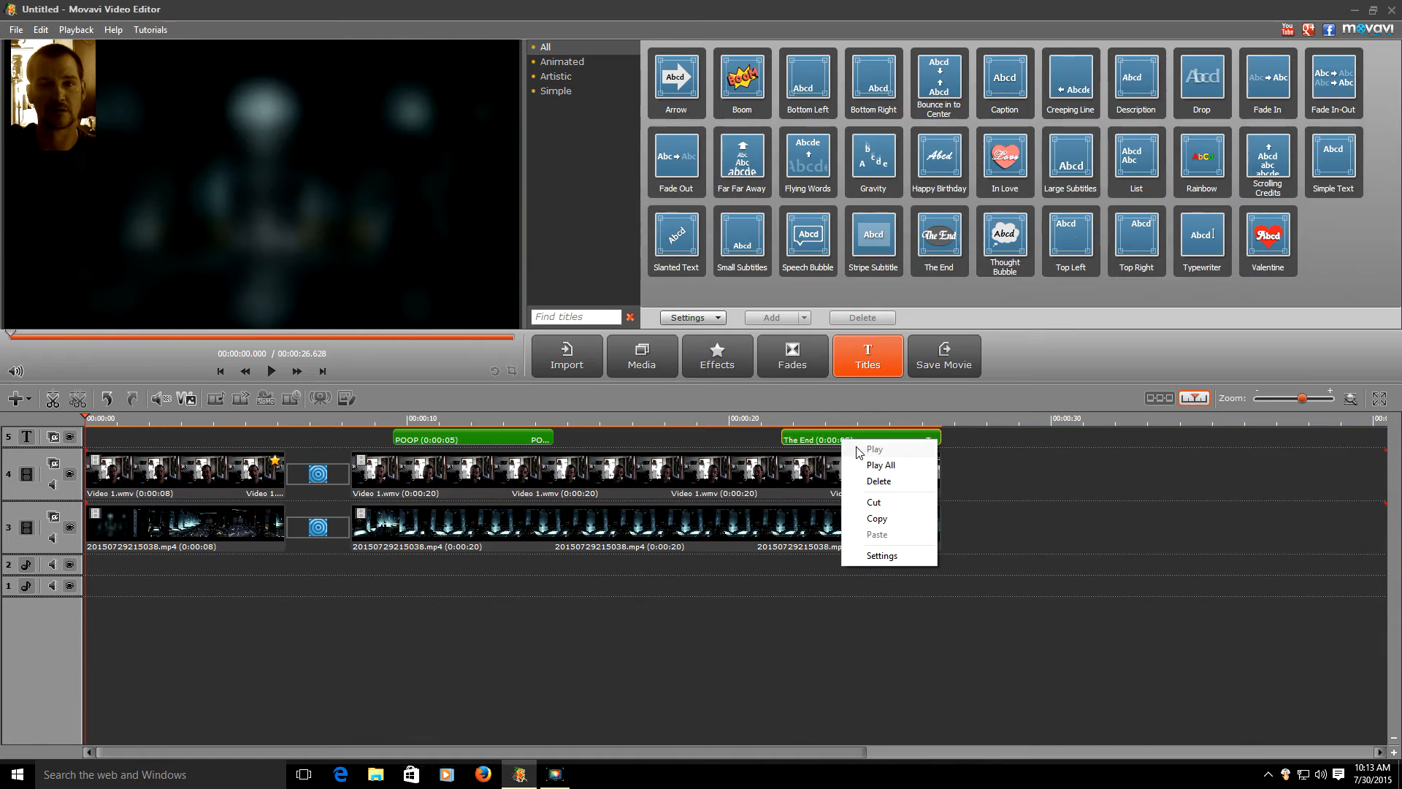
{"action": "left_click", "coordinate": [882, 556]}
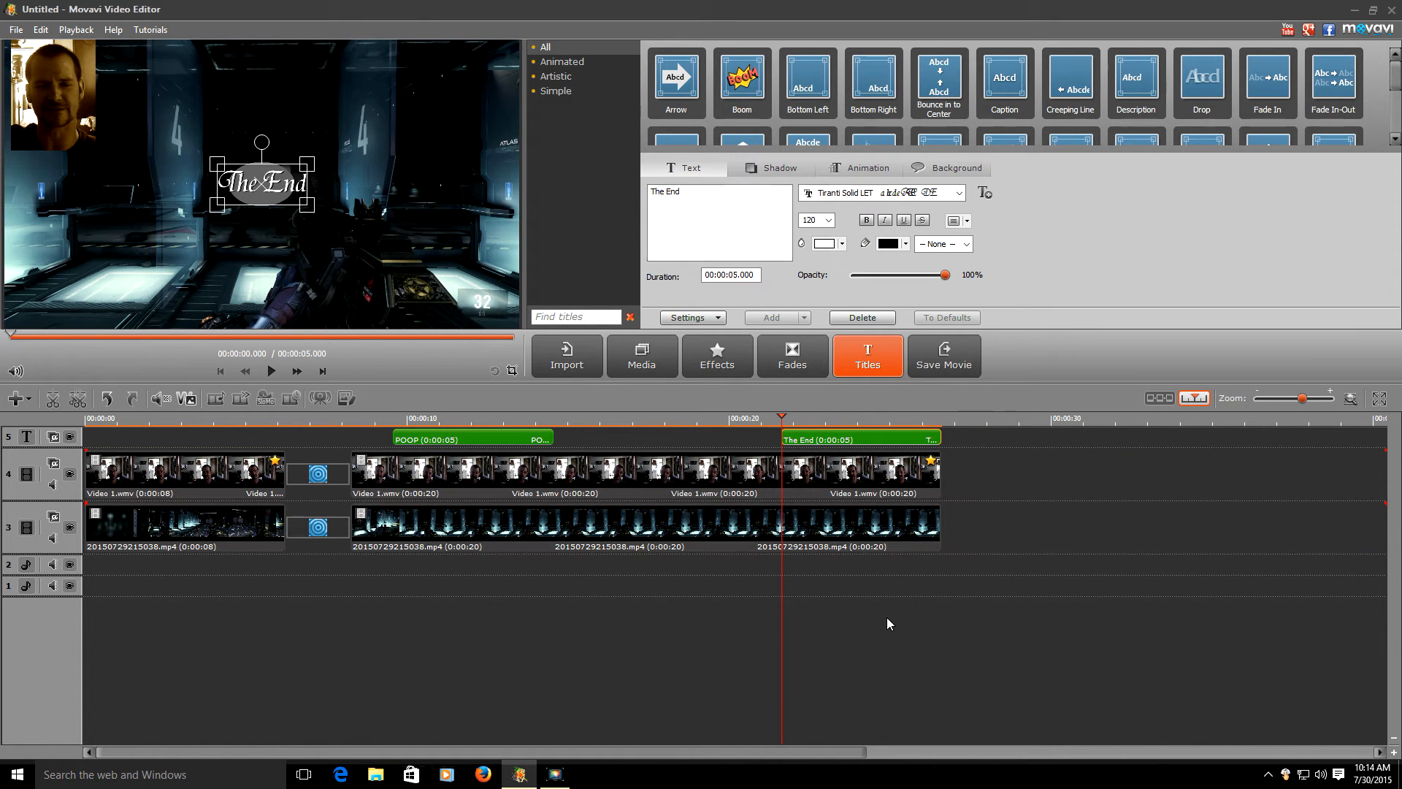
{"action": "right_click", "coordinate": [864, 493]}
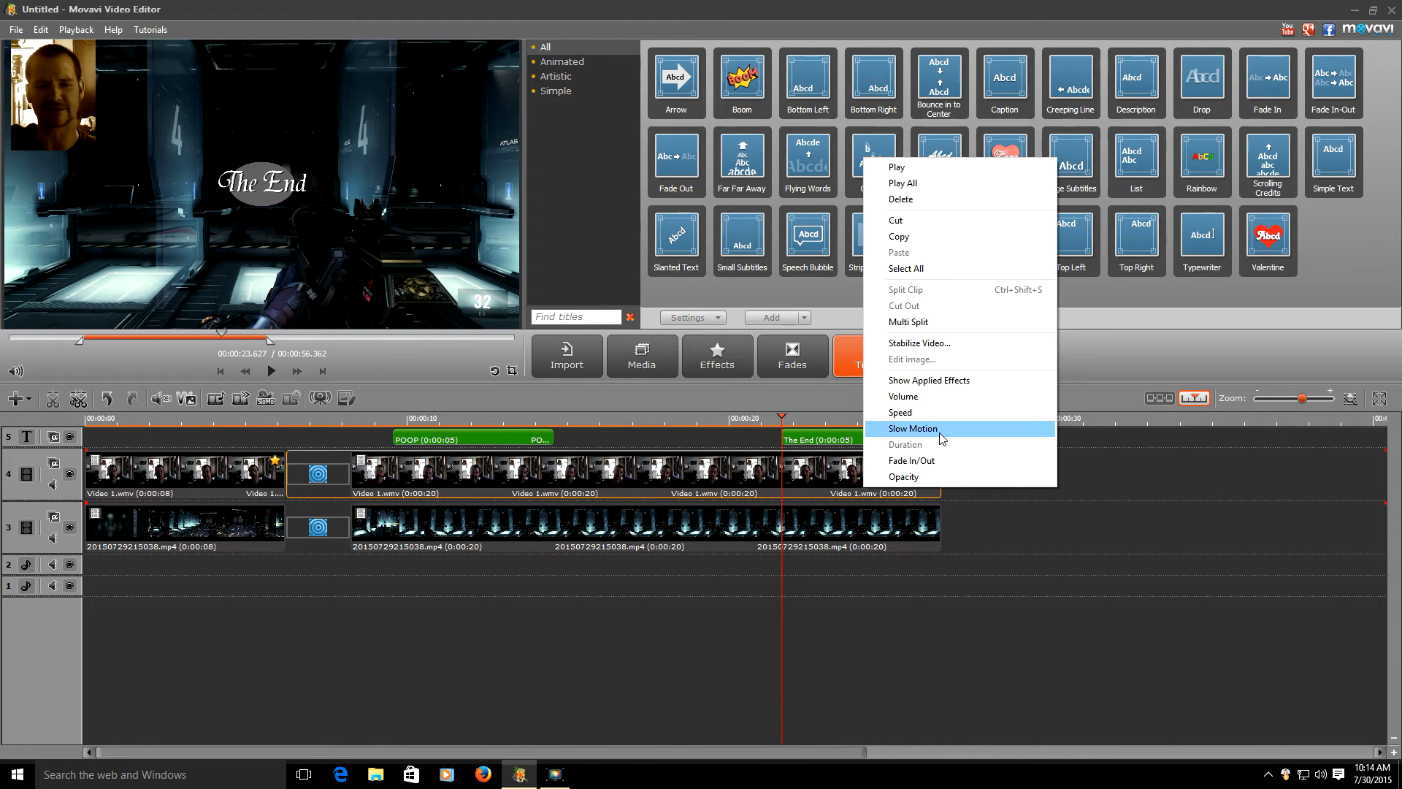
- Raise the Video 1.wmv clip's volume to 195% and move the playhead back to about 21 seconds
{"action": "left_click", "coordinate": [931, 397]}
{"action": "left_click_drag", "start_coordinate": [702, 379], "coordinate": [804, 391]}
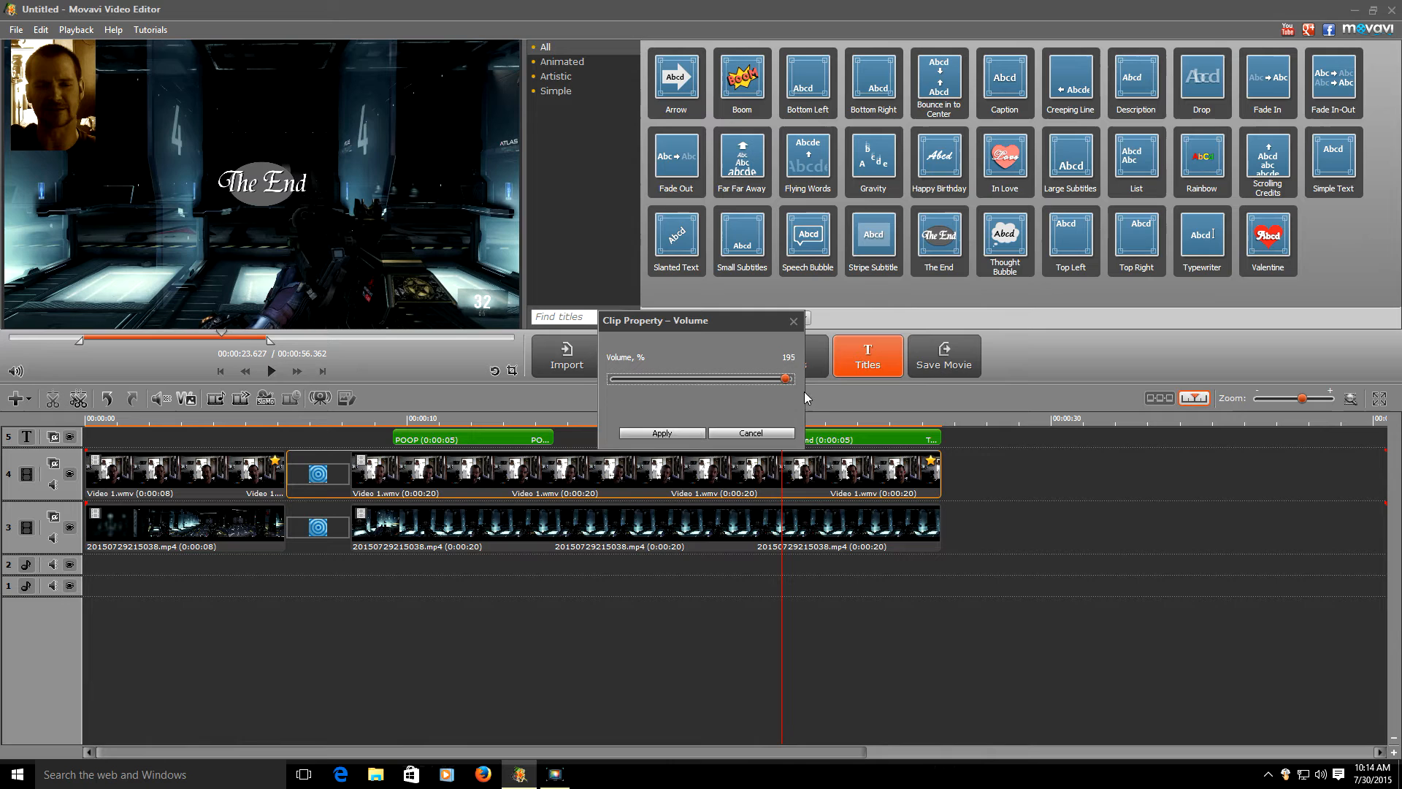
{"action": "left_click", "coordinate": [682, 434]}
{"action": "left_click_drag", "start_coordinate": [785, 598], "coordinate": [692, 596]}
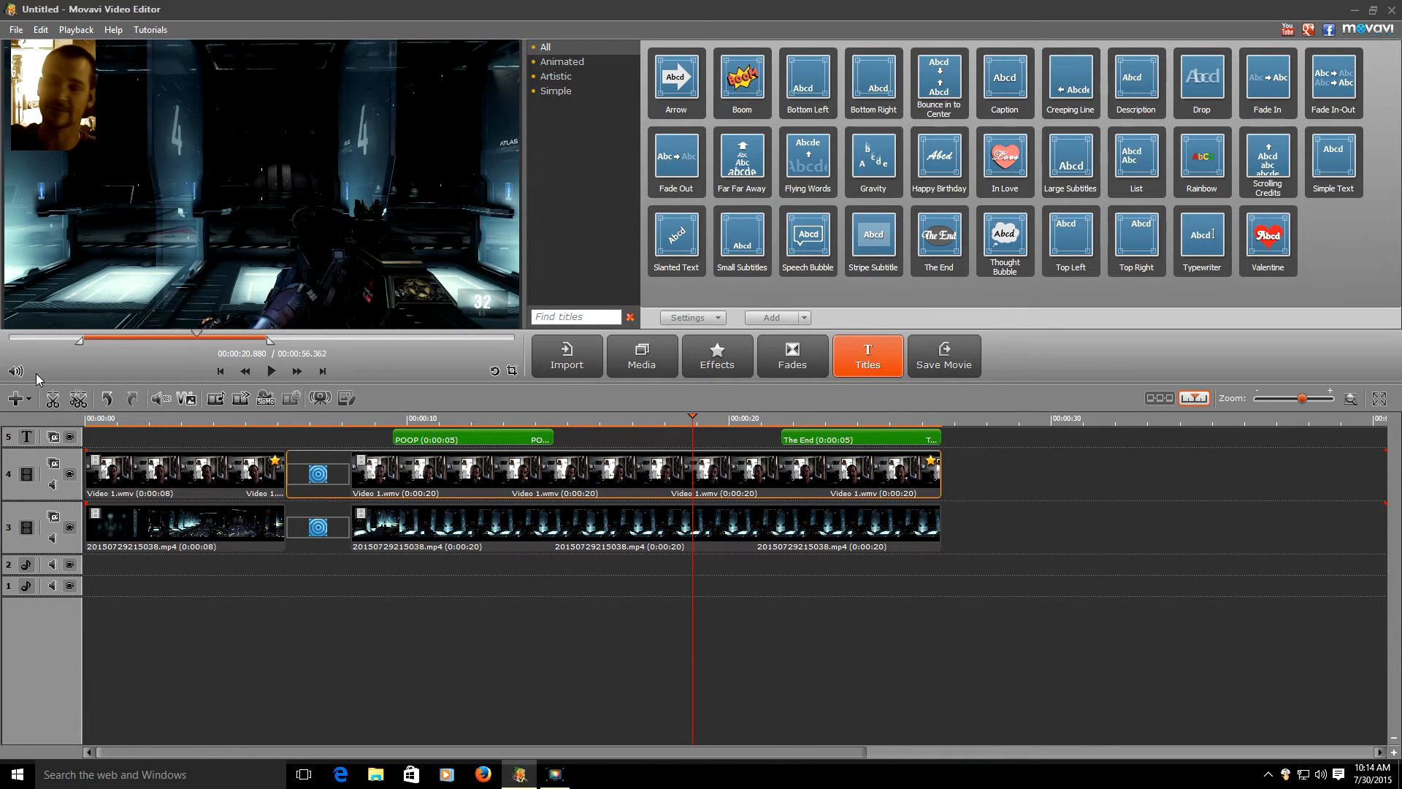
- Split out a short webcam piece and speed it to 649%, undoing an extra split
{"action": "left_click", "coordinate": [52, 398]}
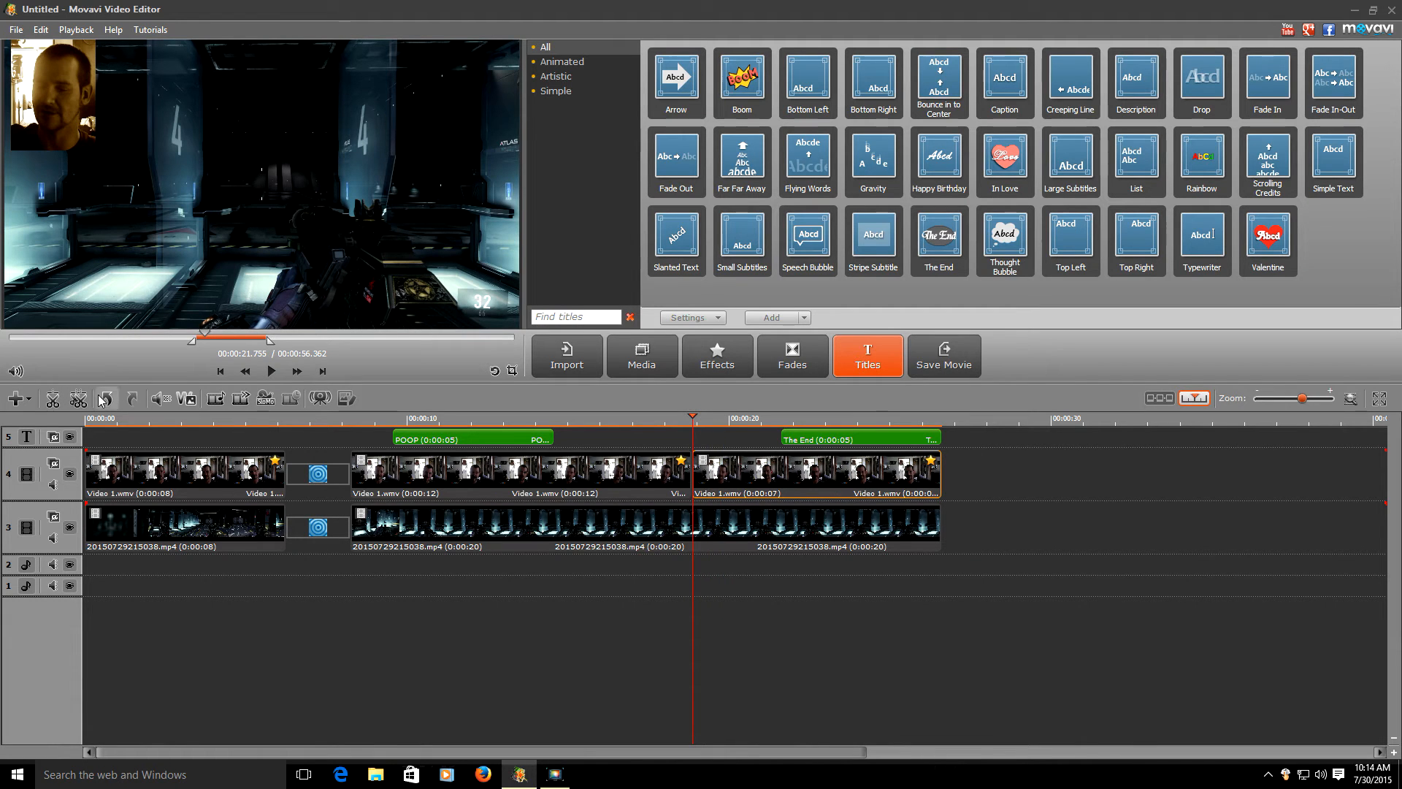
{"action": "left_click", "coordinate": [53, 398]}
{"action": "left_click", "coordinate": [703, 475]}
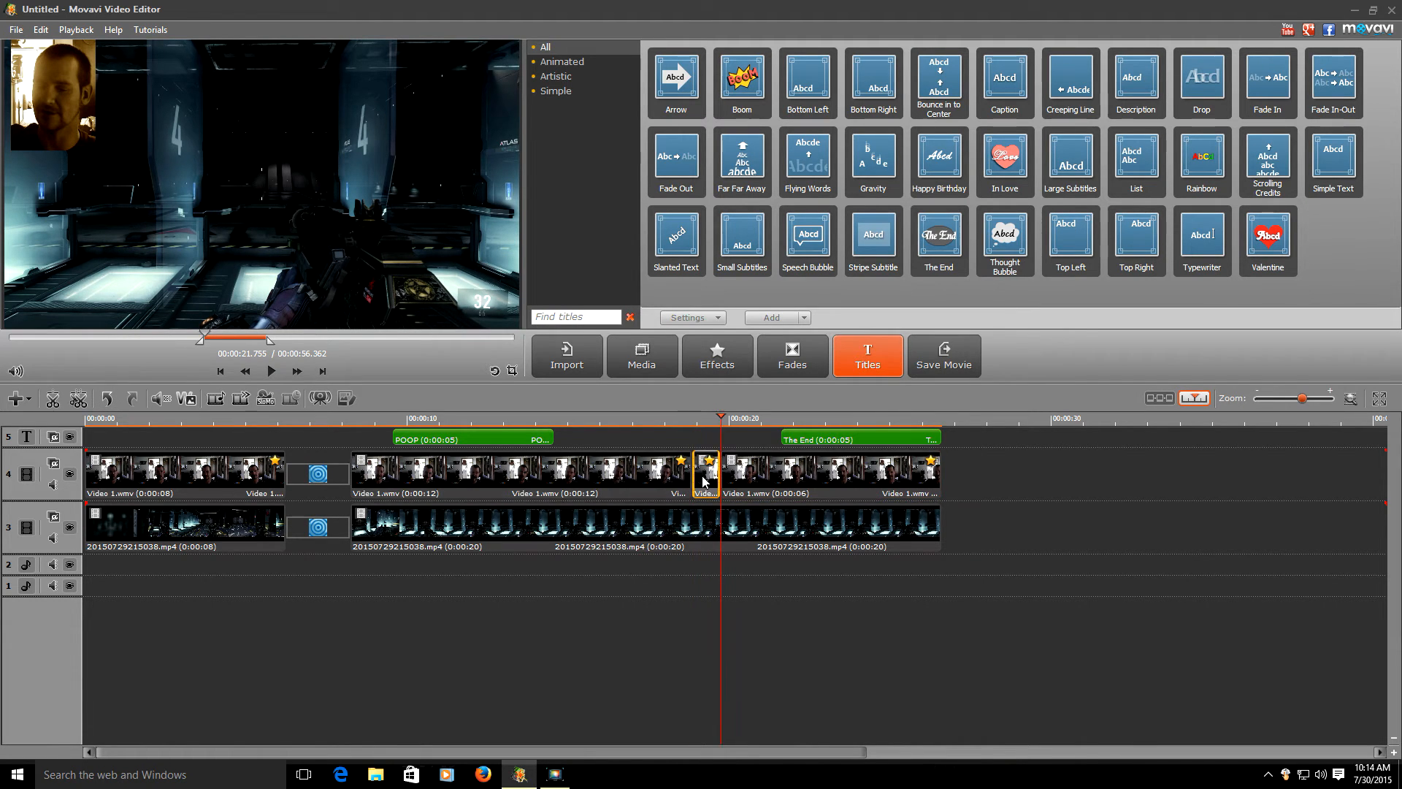
{"action": "right_click", "coordinate": [703, 475]}
{"action": "left_click", "coordinate": [760, 402]}
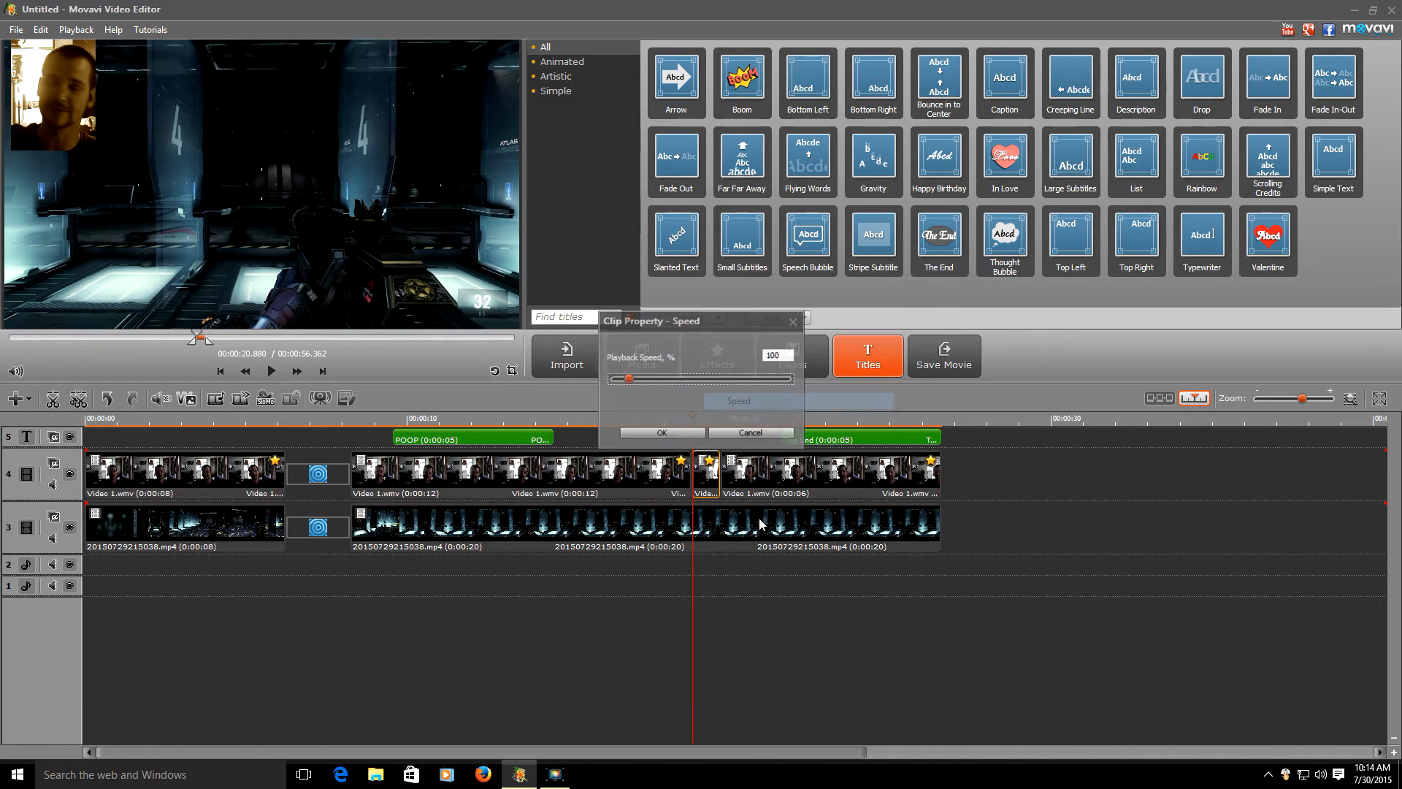
{"action": "left_click_drag", "start_coordinate": [630, 378], "coordinate": [727, 379]}
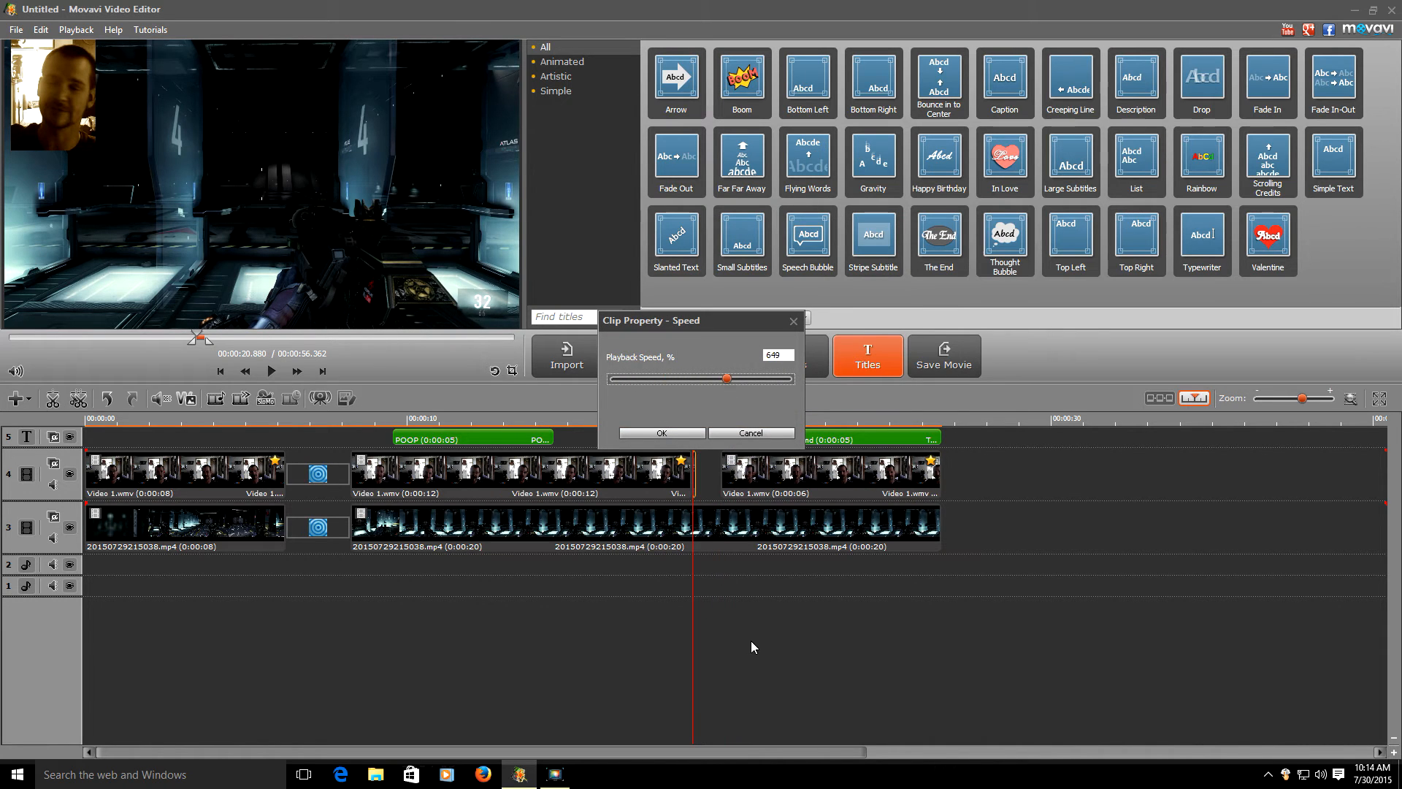
{"action": "left_click", "coordinate": [662, 433]}
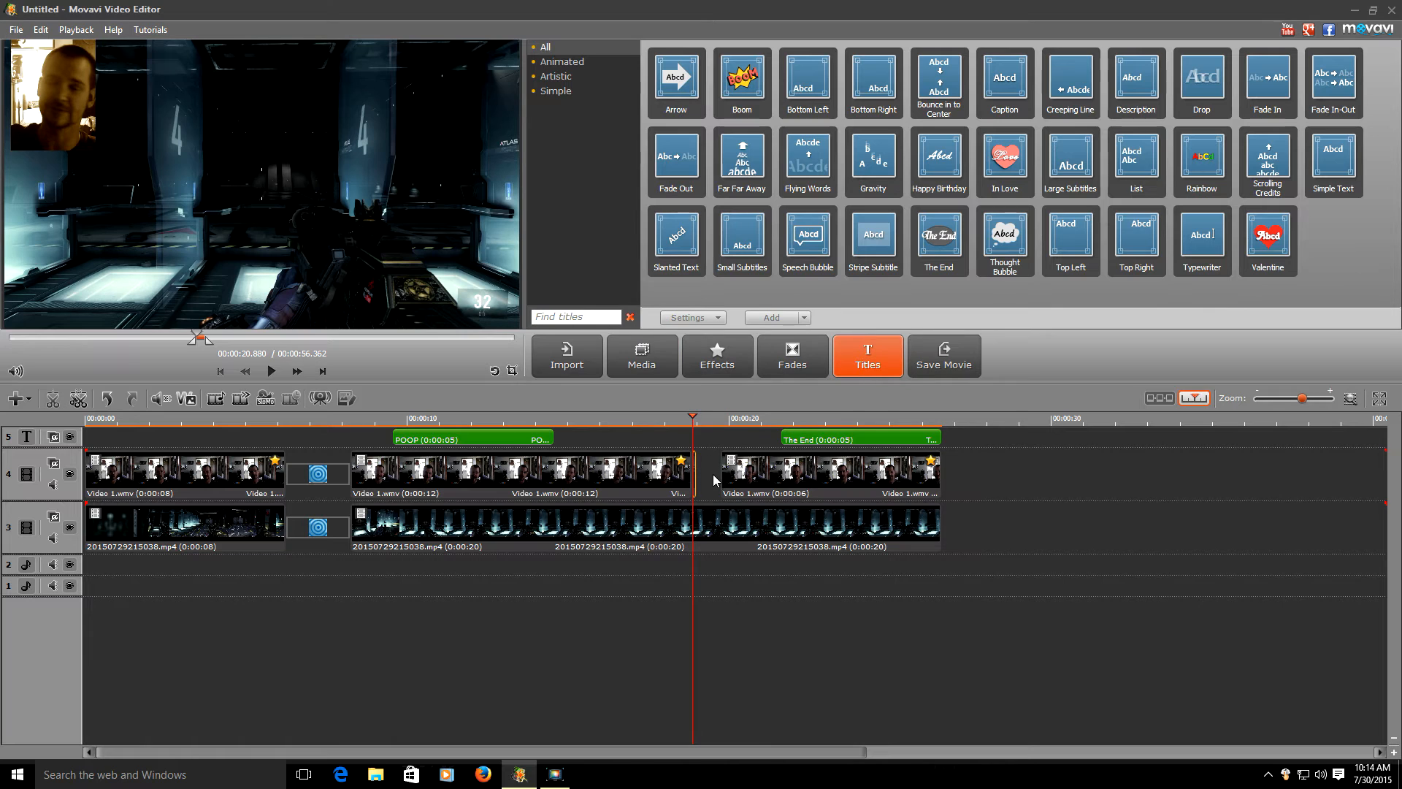
{"action": "left_click", "coordinate": [757, 503]}
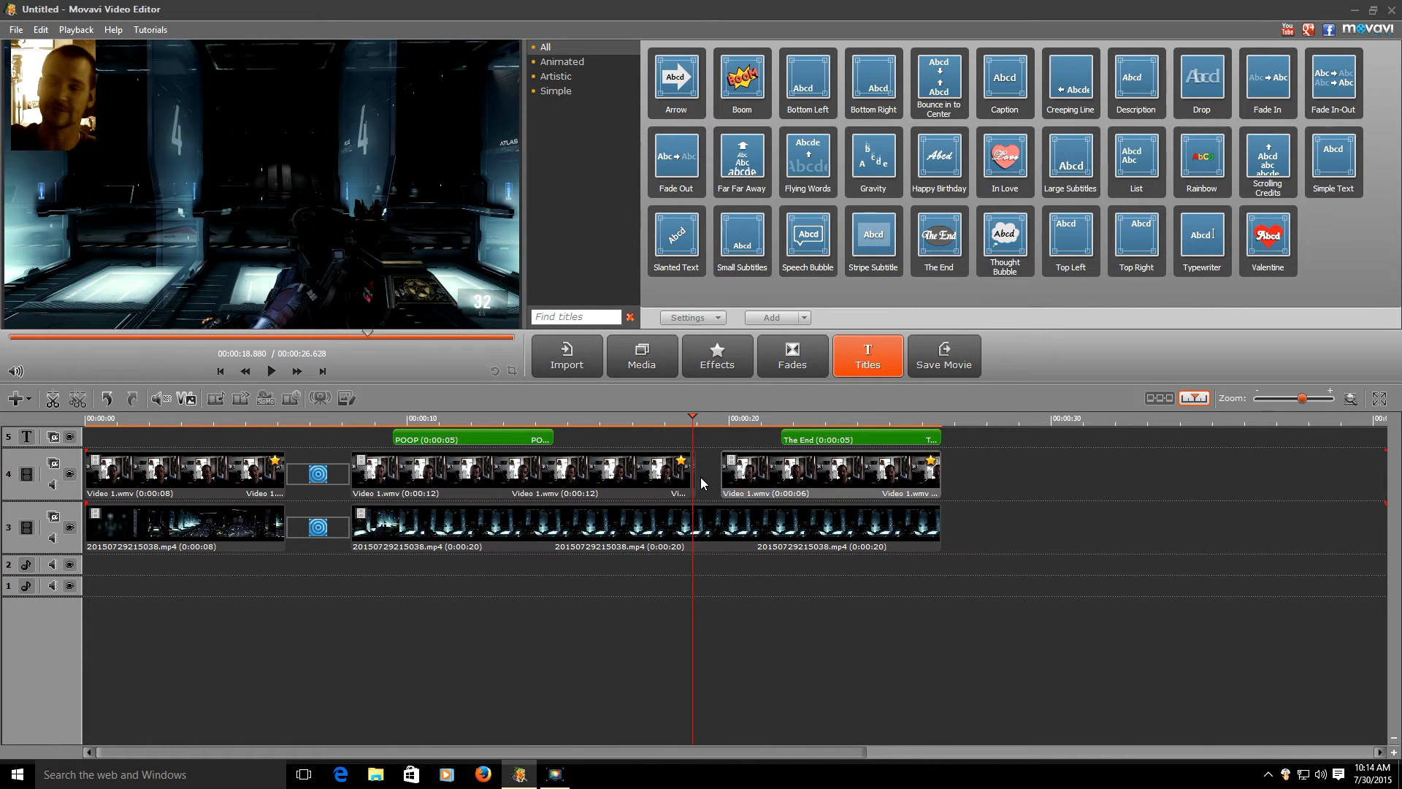
{"action": "left_click", "coordinate": [52, 407]}
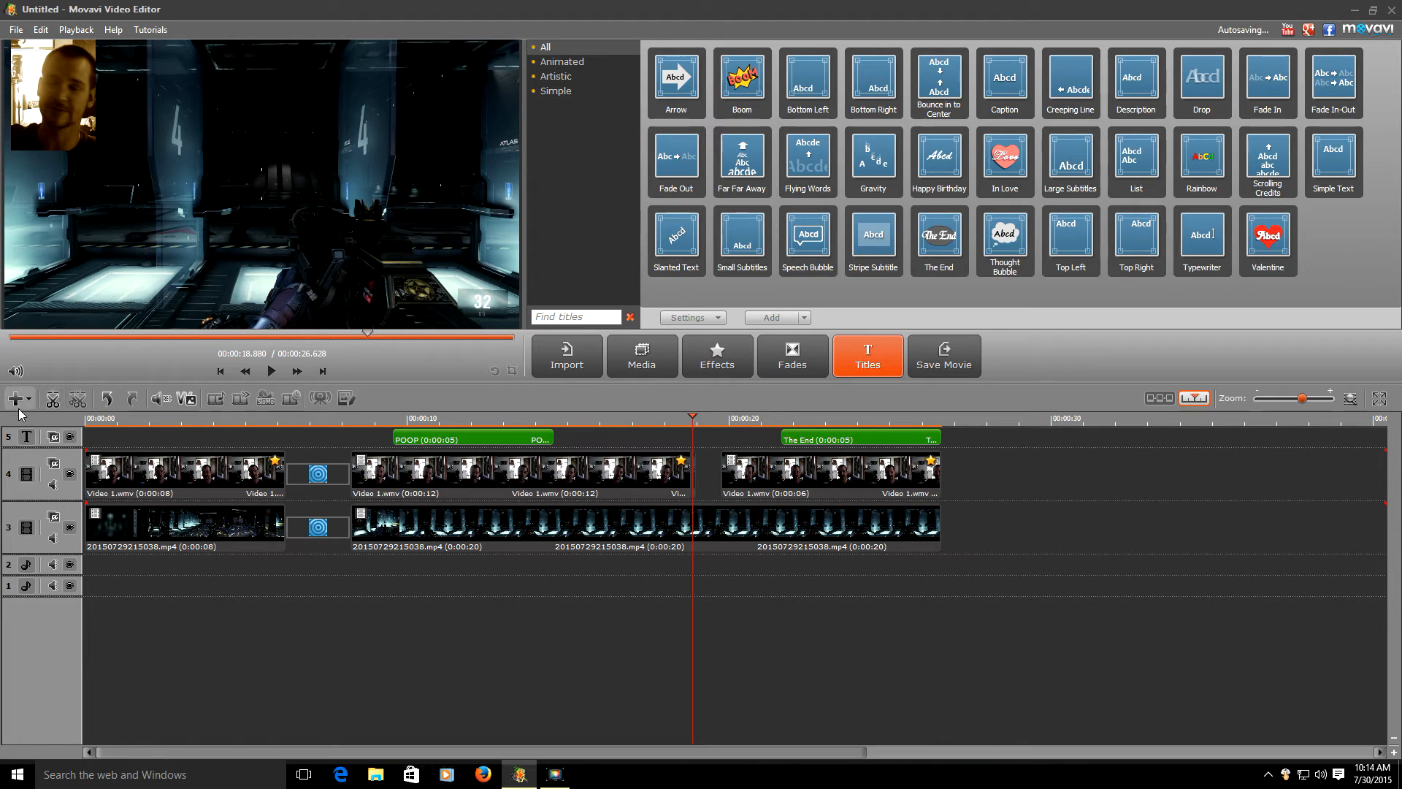
{"action": "left_click", "coordinate": [111, 401]}
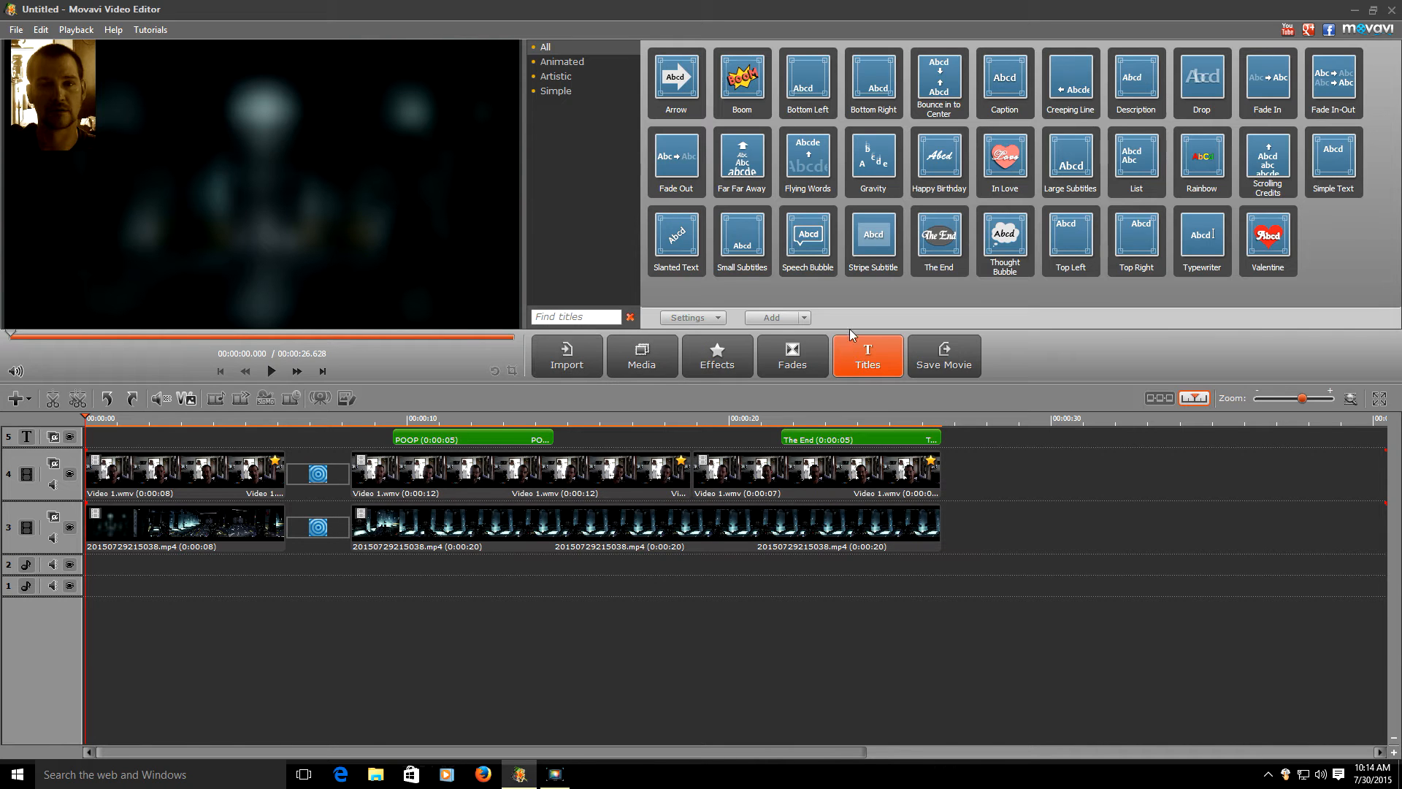
- Shrink the editor window and try launching the YouTube Music desktop shortcut, dismissing the error
{"action": "left_click", "coordinate": [656, 360]}
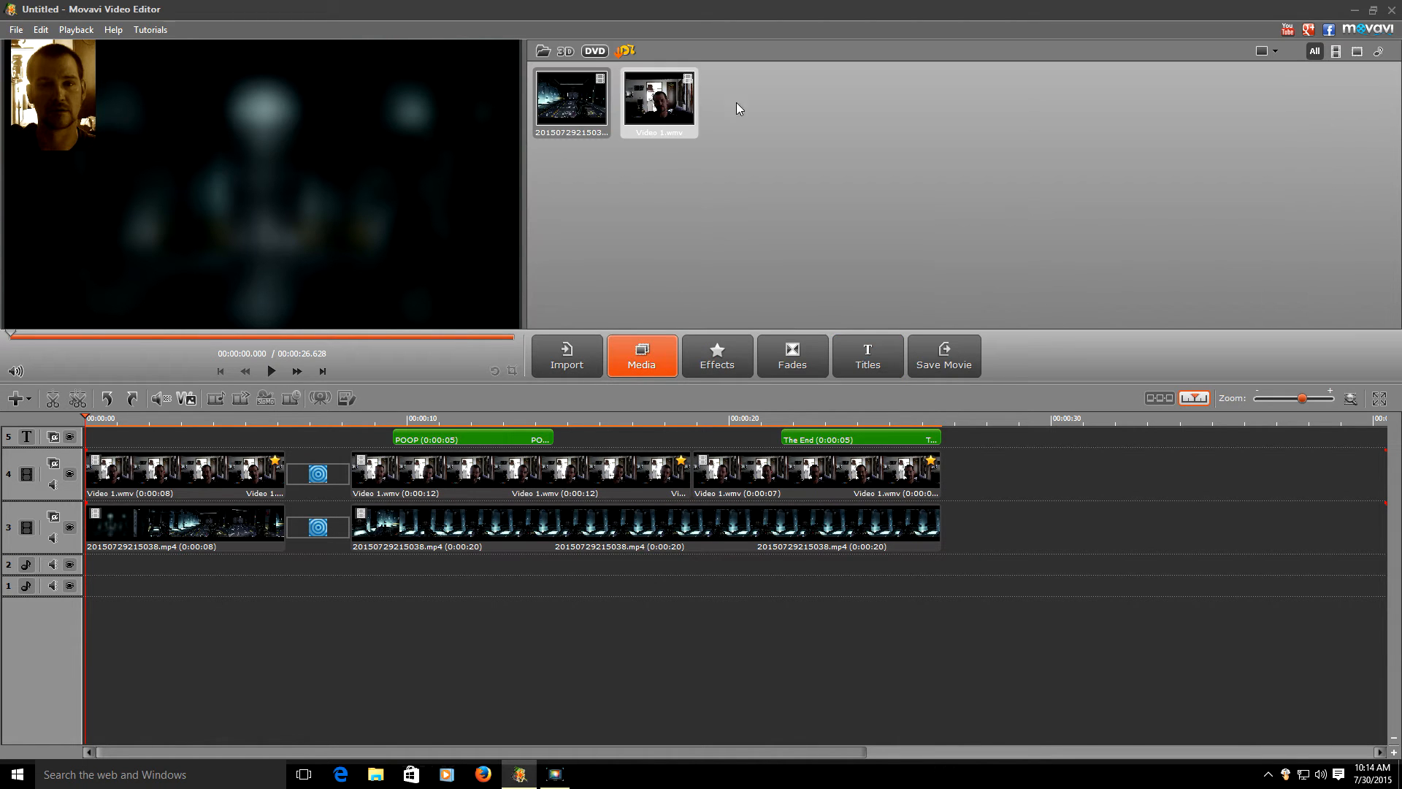
{"action": "left_click_drag", "start_coordinate": [906, 12], "coordinate": [706, 31]}
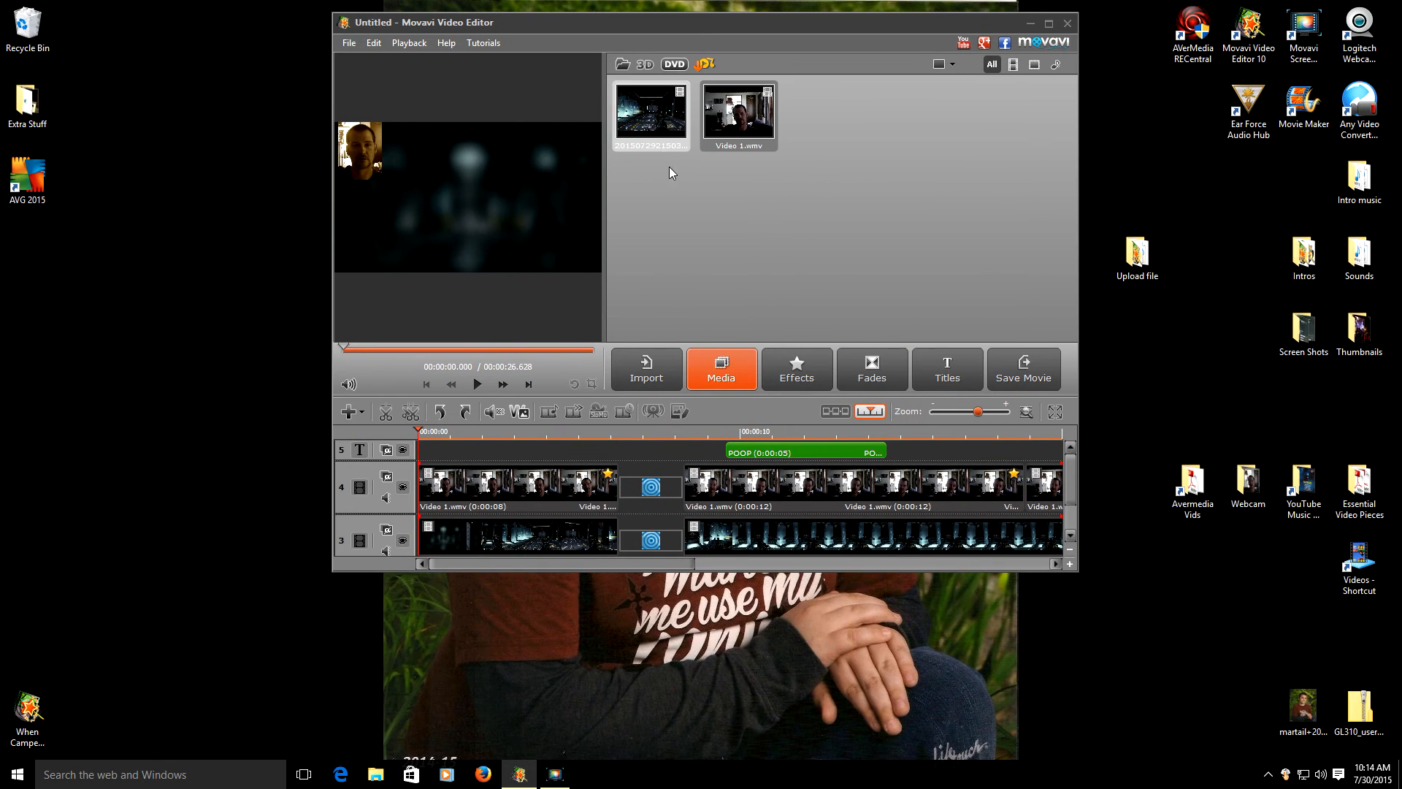
{"action": "left_click", "coordinate": [1304, 499]}
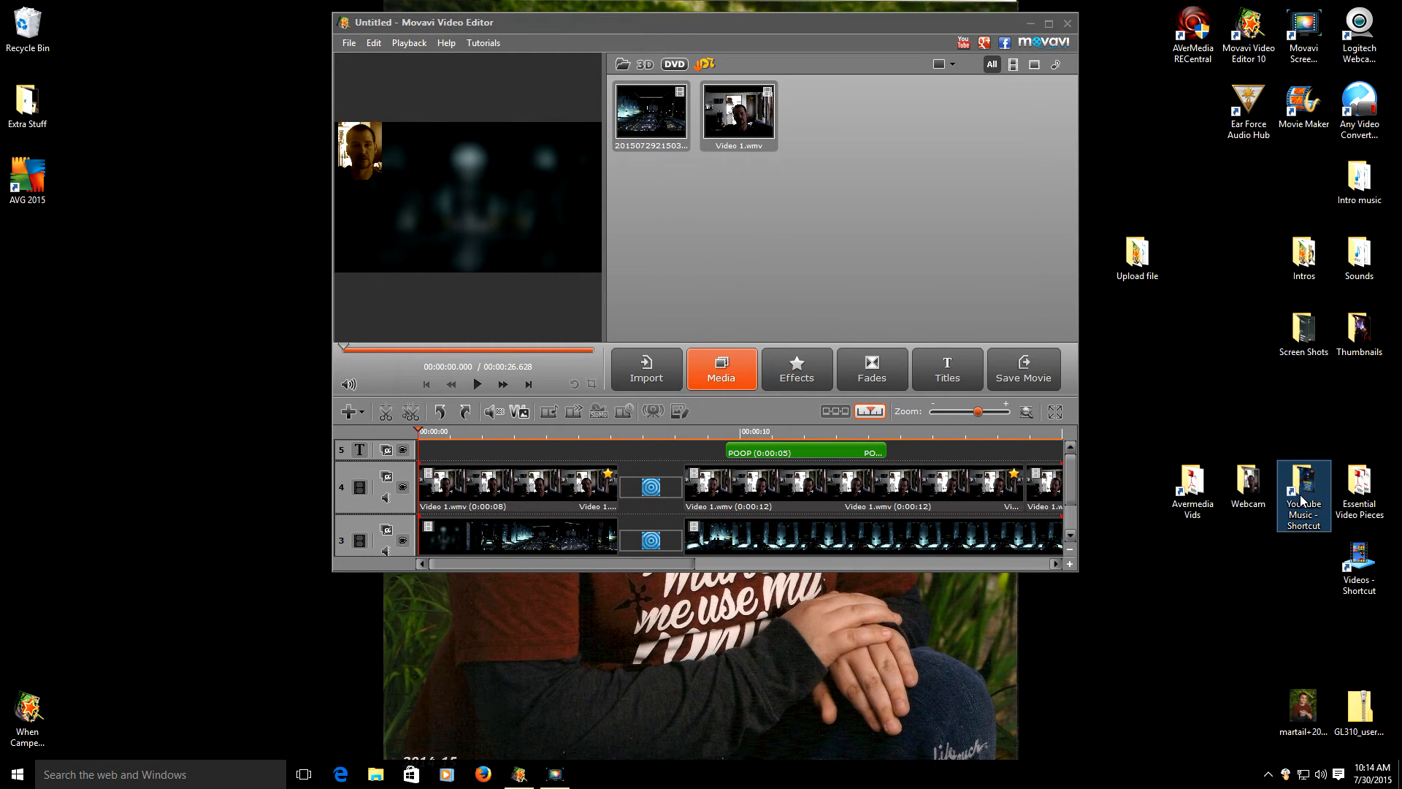
{"action": "double_click", "coordinate": [1296, 497]}
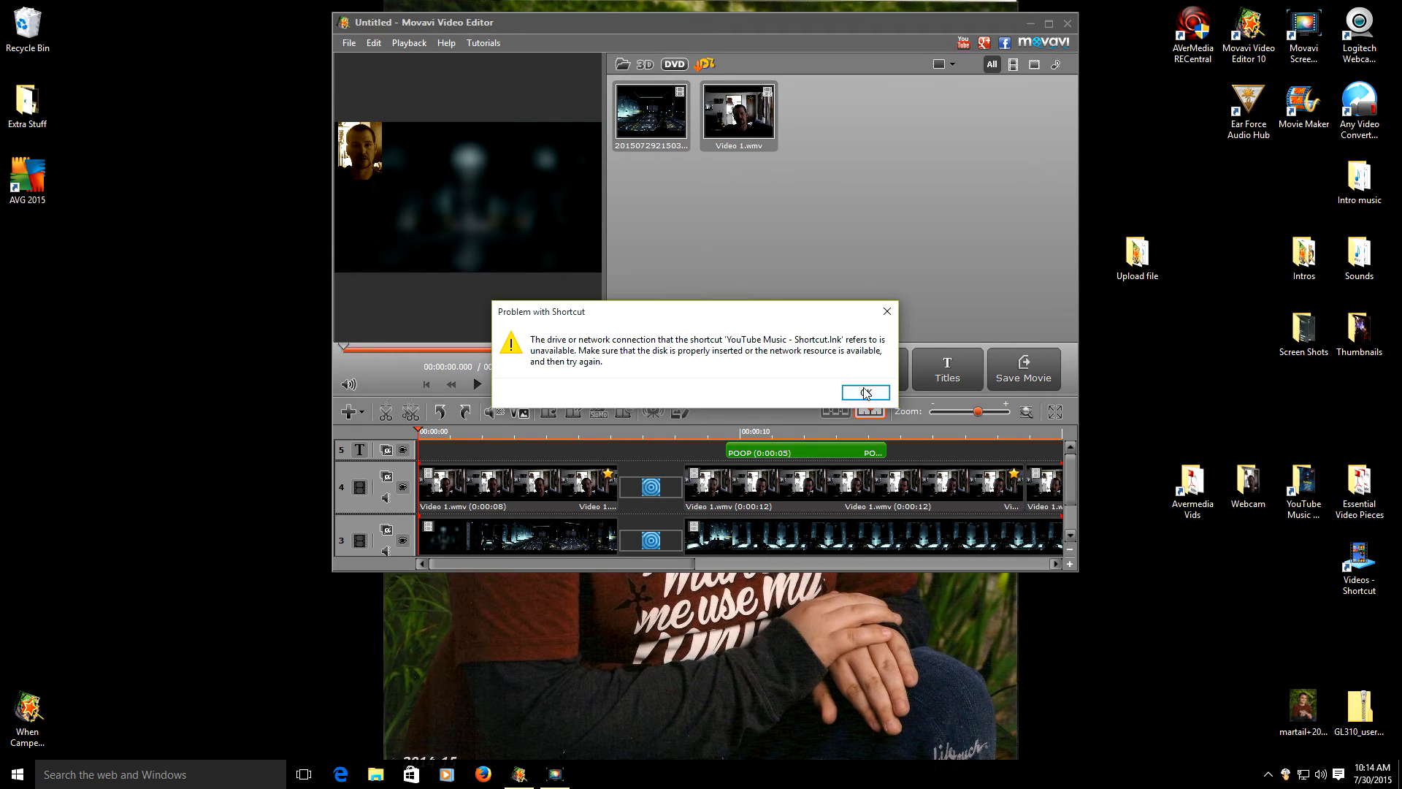
{"action": "left_click", "coordinate": [866, 394]}
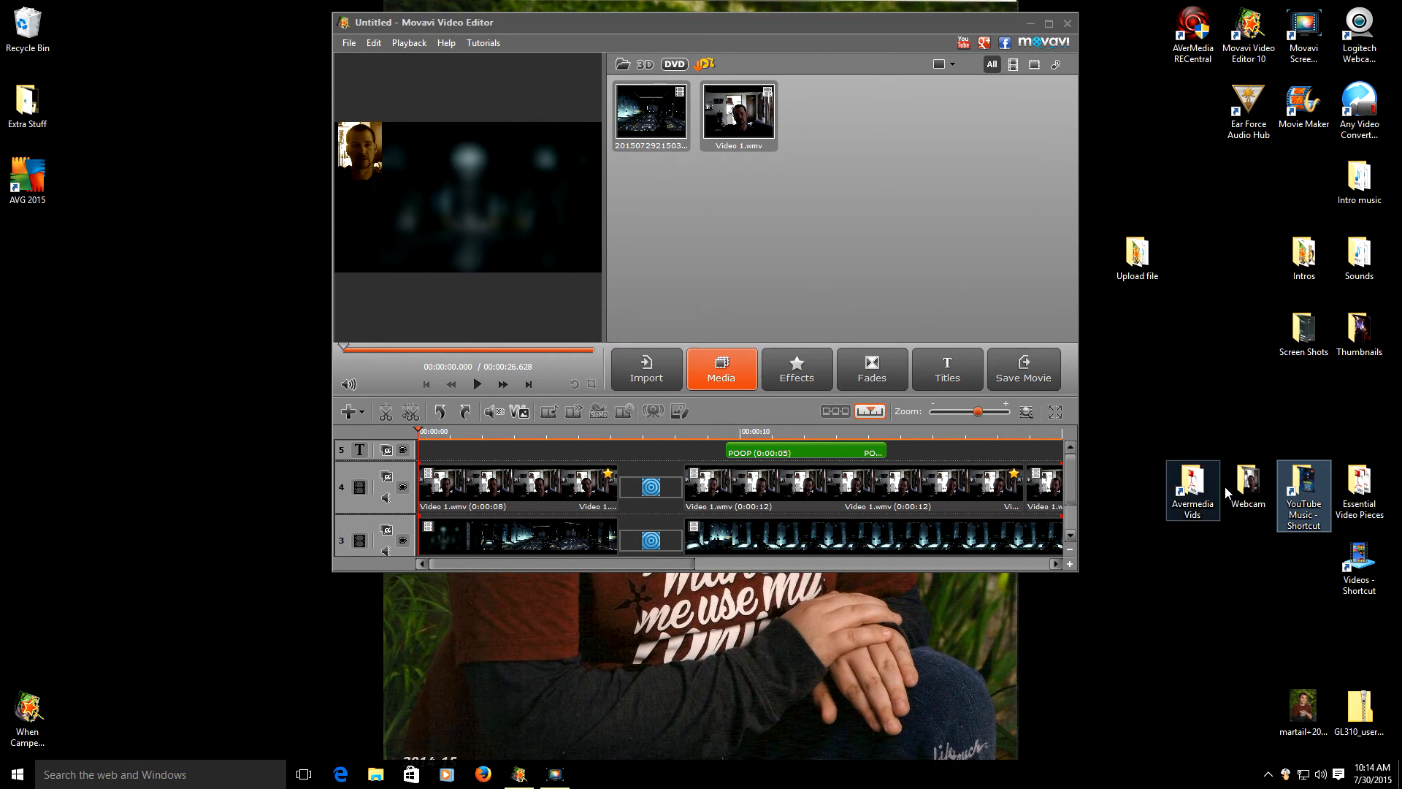
- Retry the YouTube Music shortcut from its context menu, dismiss the error, and check the Start list
{"action": "right_click", "coordinate": [1292, 491]}
{"action": "left_click", "coordinate": [1231, 179]}
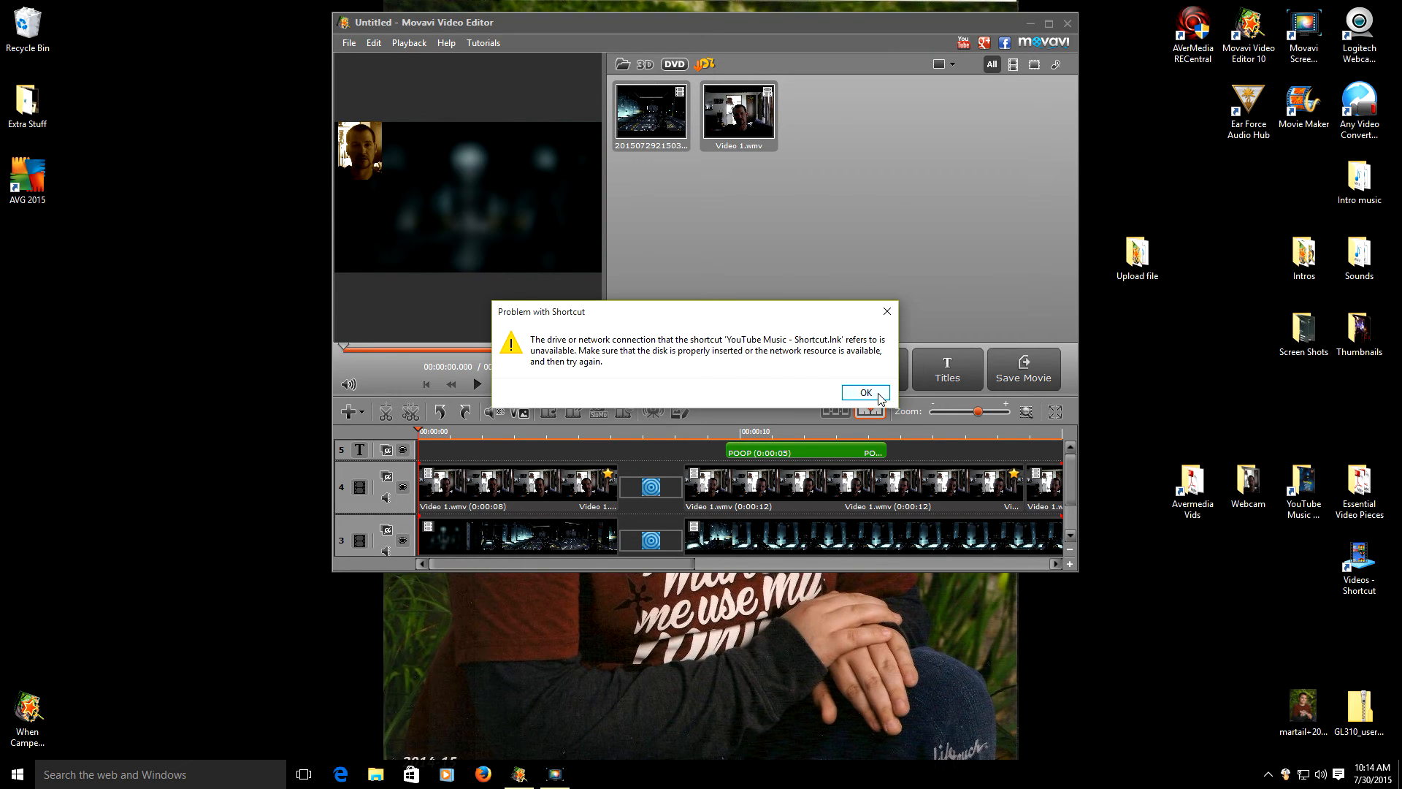
{"action": "left_click", "coordinate": [866, 393]}
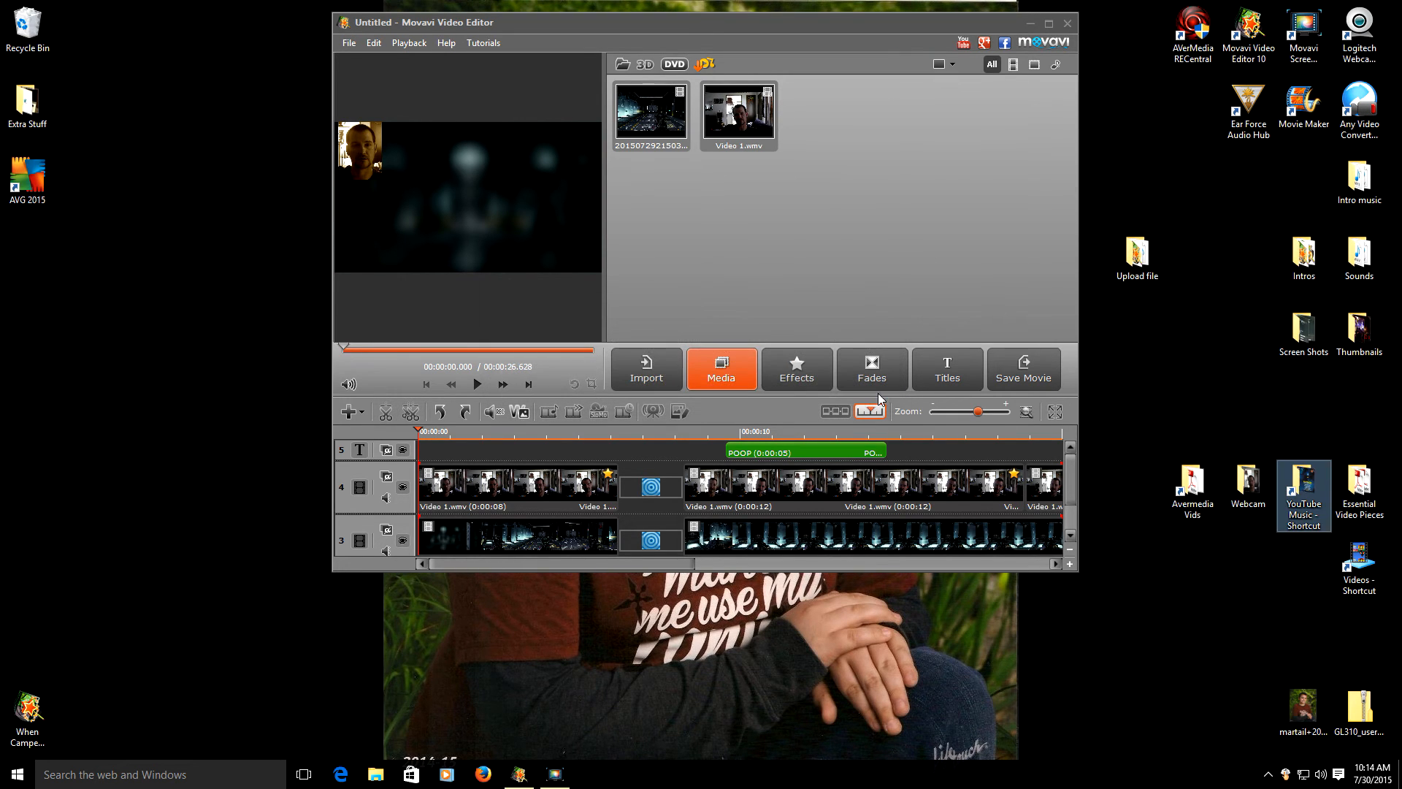
{"action": "left_click", "coordinate": [1289, 563]}
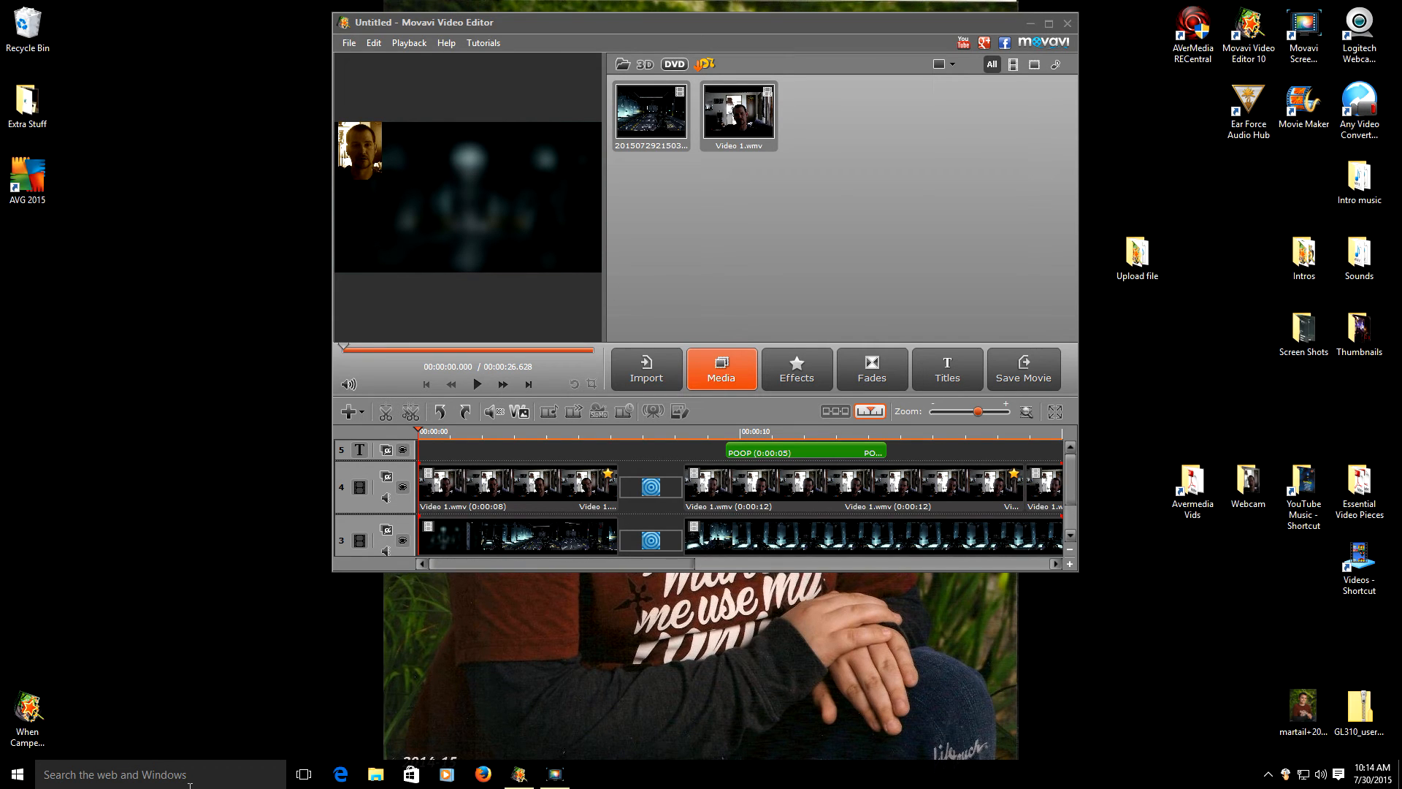
{"action": "left_click", "coordinate": [18, 776]}
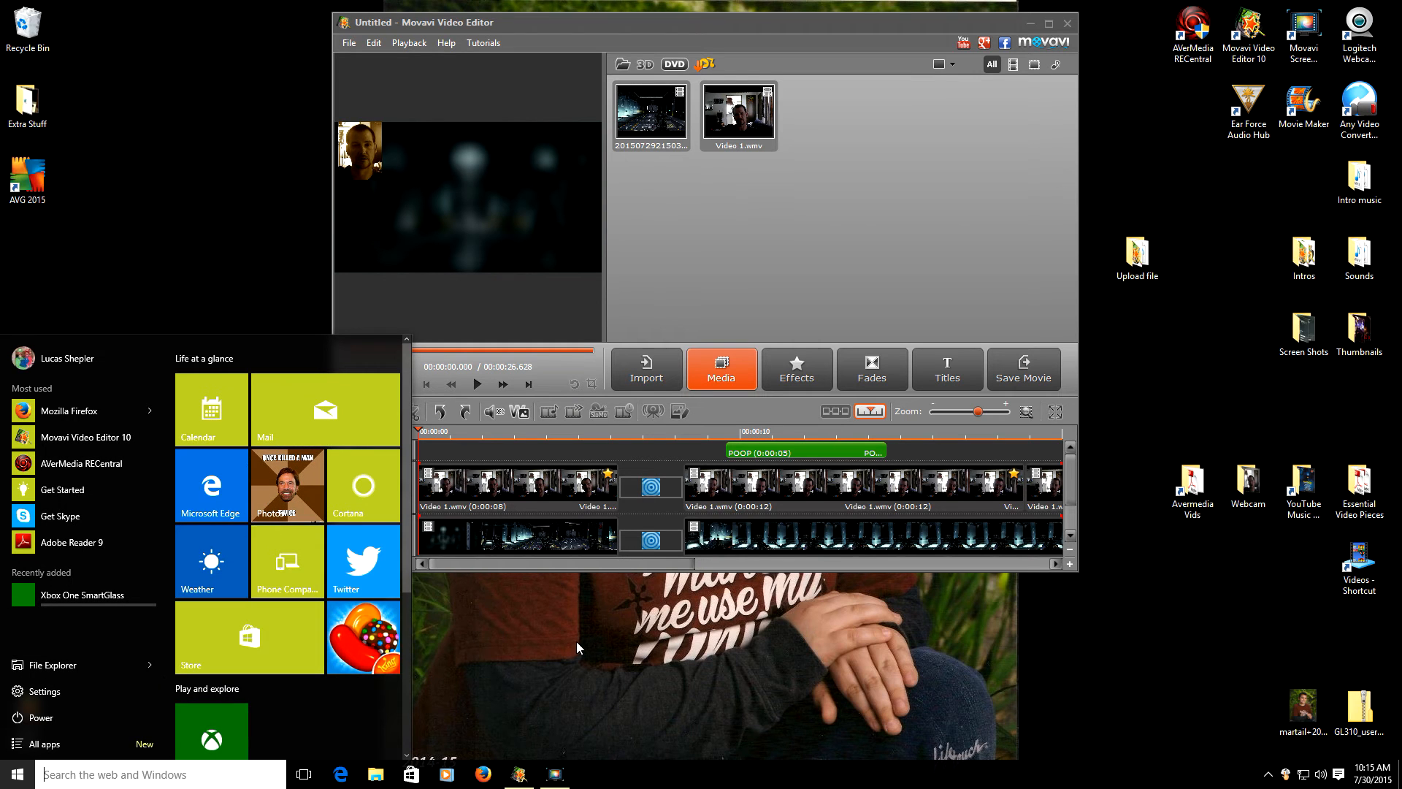
{"action": "left_click", "coordinate": [597, 701]}
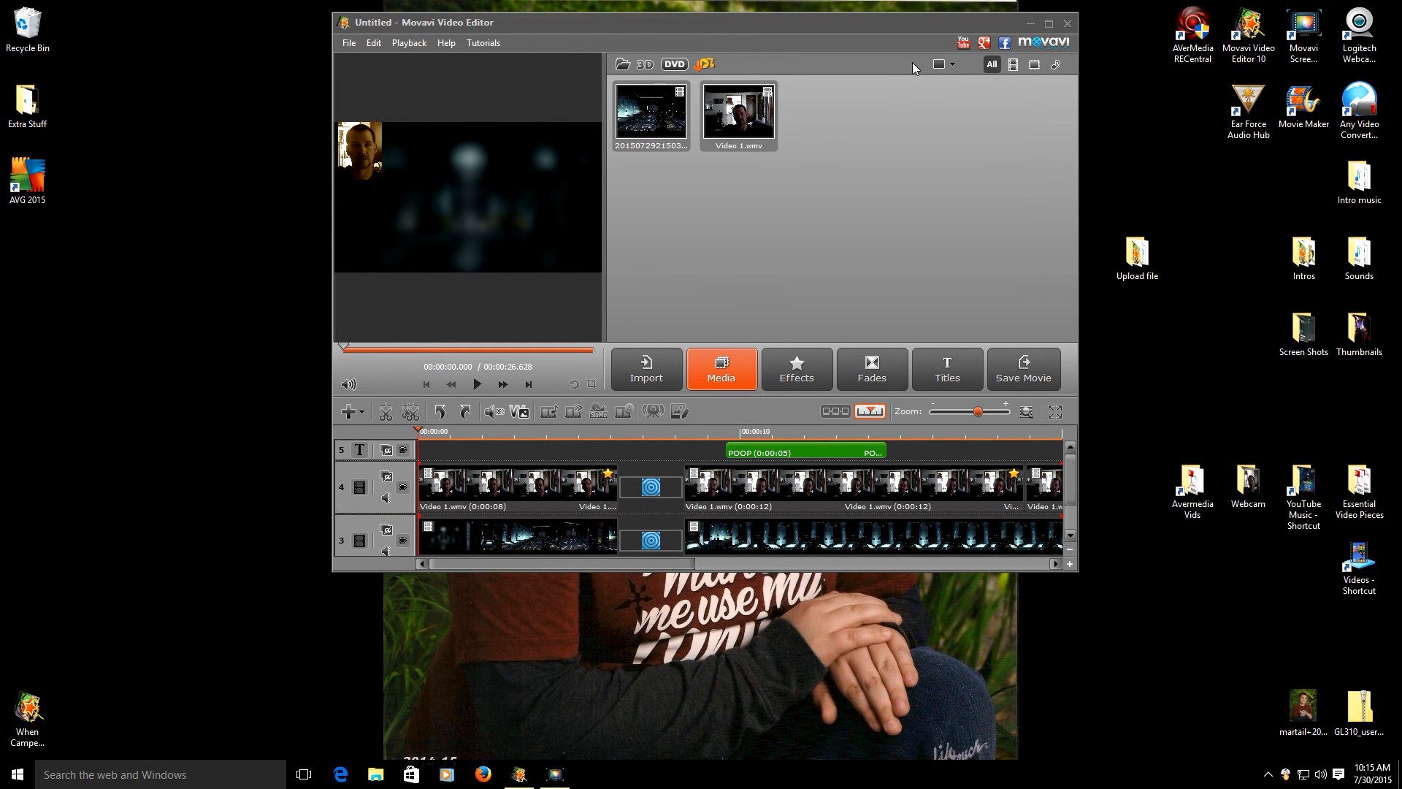
- Maximize then restore the editor, retry the shortcut once more, and dismiss the error
{"action": "left_click", "coordinate": [1048, 23]}
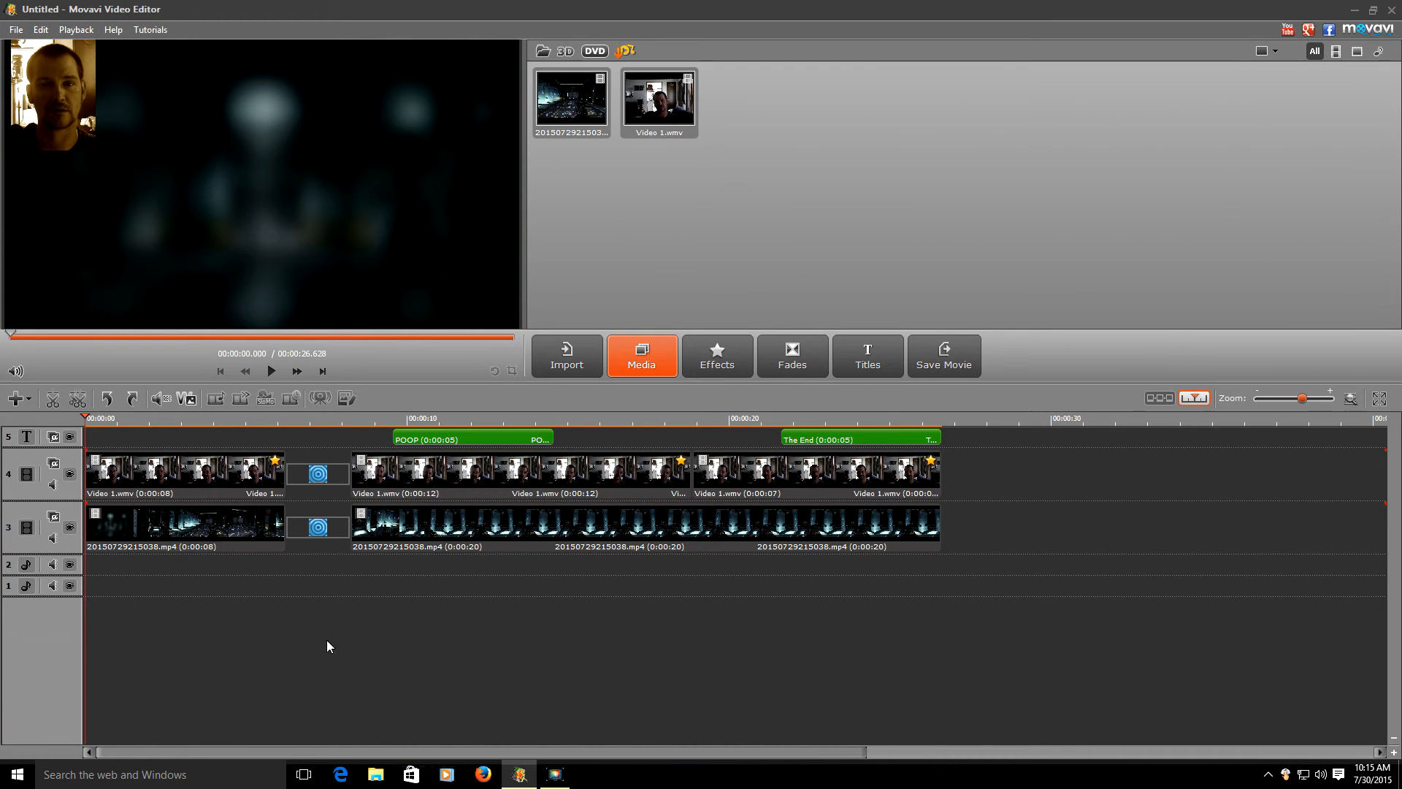
{"action": "double_click", "coordinate": [1326, 9]}
{"action": "right_click", "coordinate": [1306, 497]}
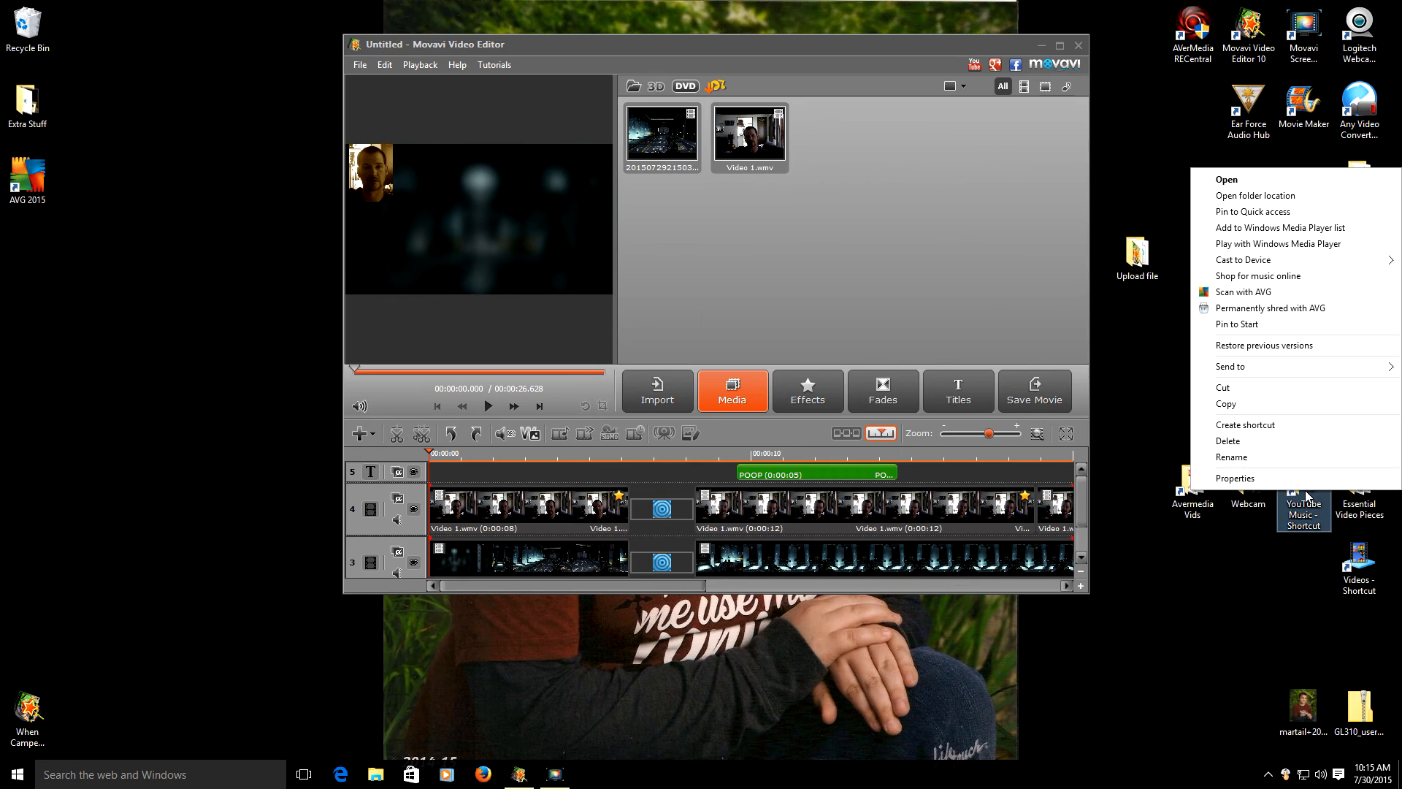
{"action": "left_click", "coordinate": [1245, 181]}
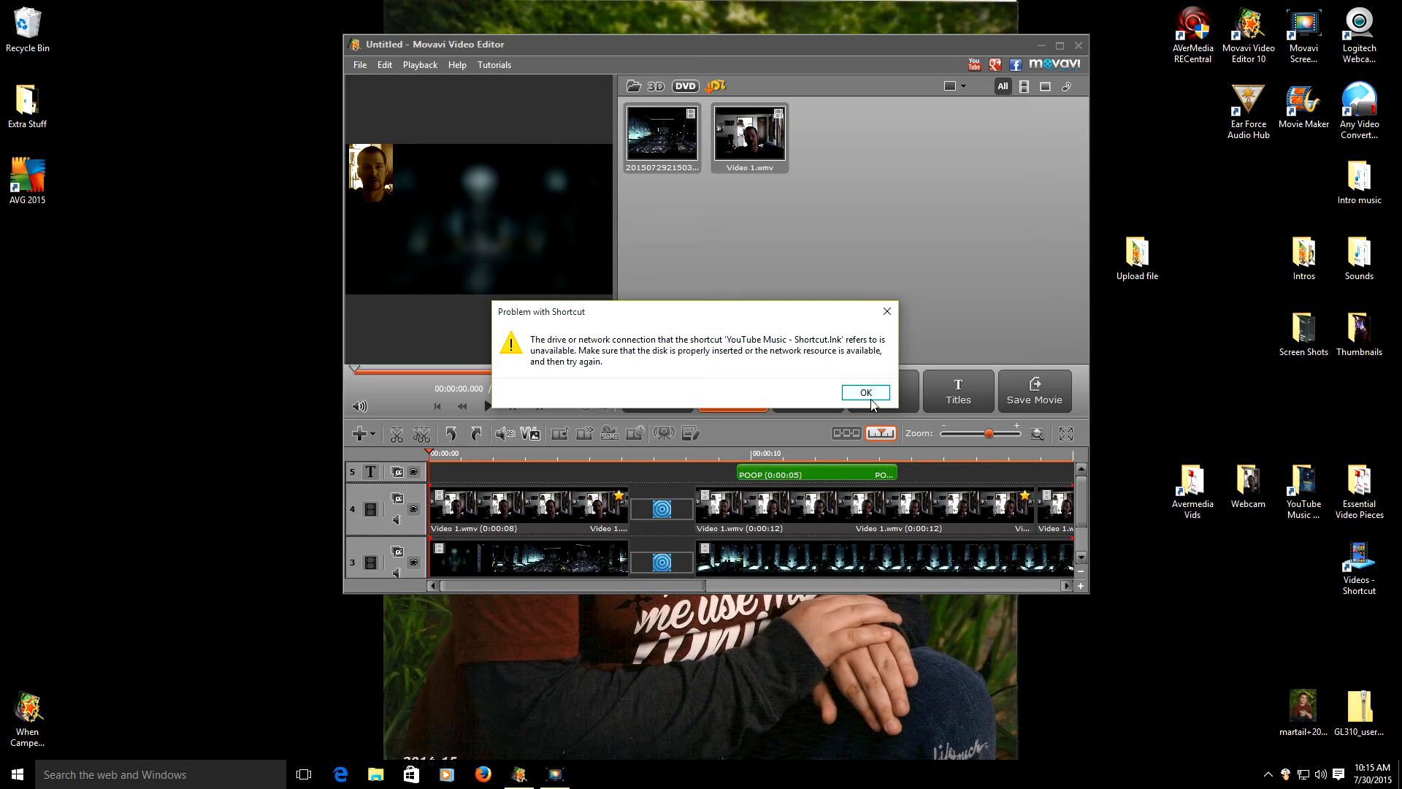
{"action": "left_click", "coordinate": [874, 396]}
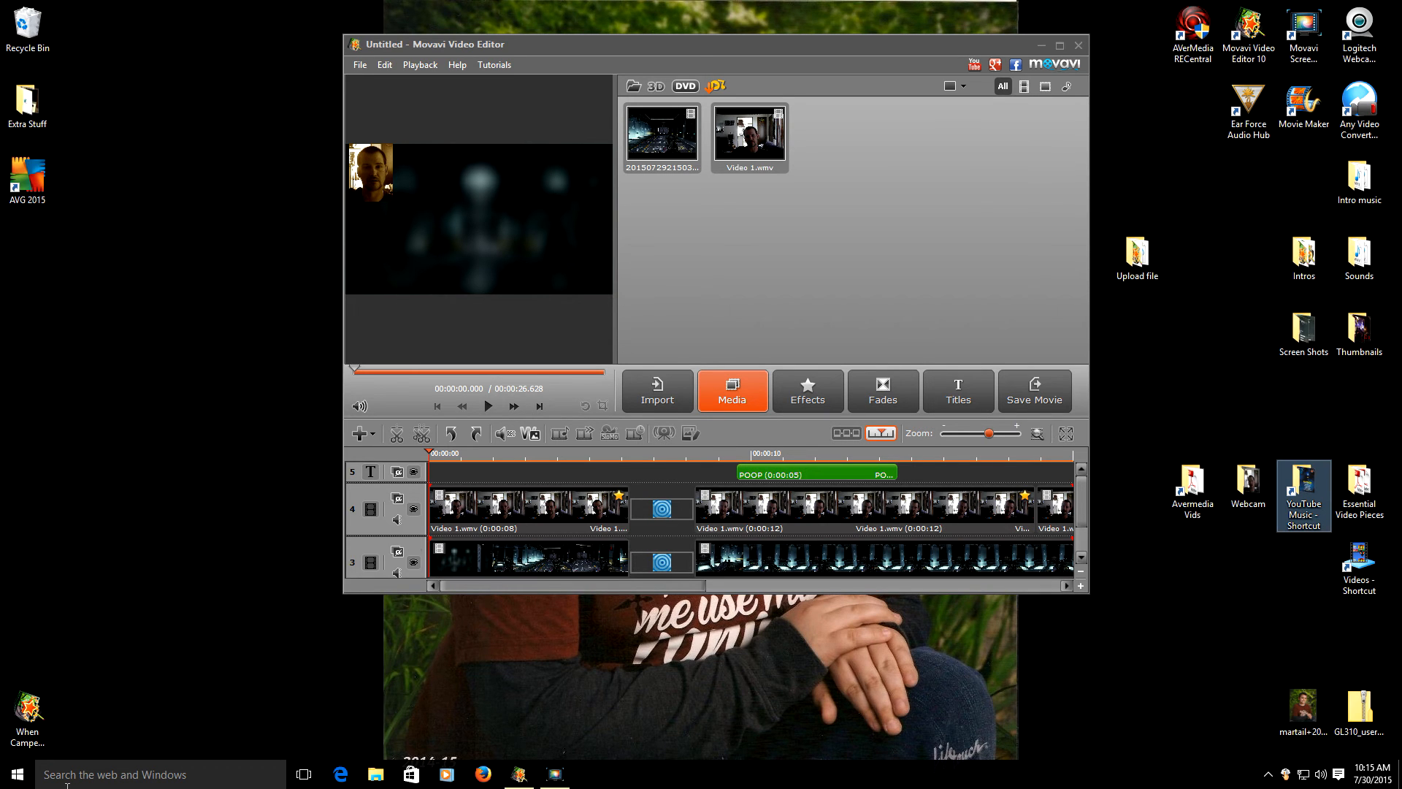
{"action": "left_click", "coordinate": [17, 775]}
- Search for 'music' and open the Amazon Music folder in File Explorer, repositioning the window
{"action": "left_click", "coordinate": [117, 779]}
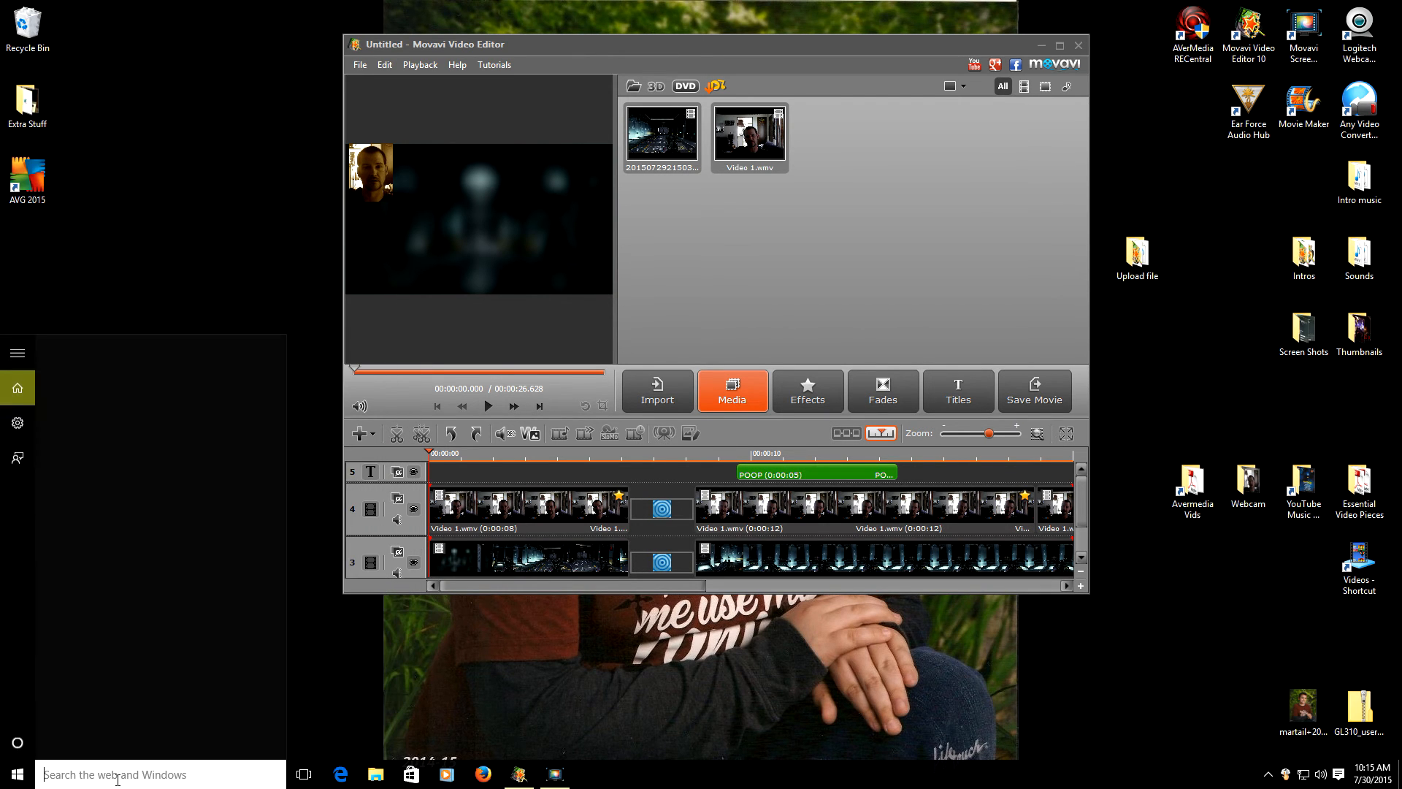
{"action": "type", "text": "music"}
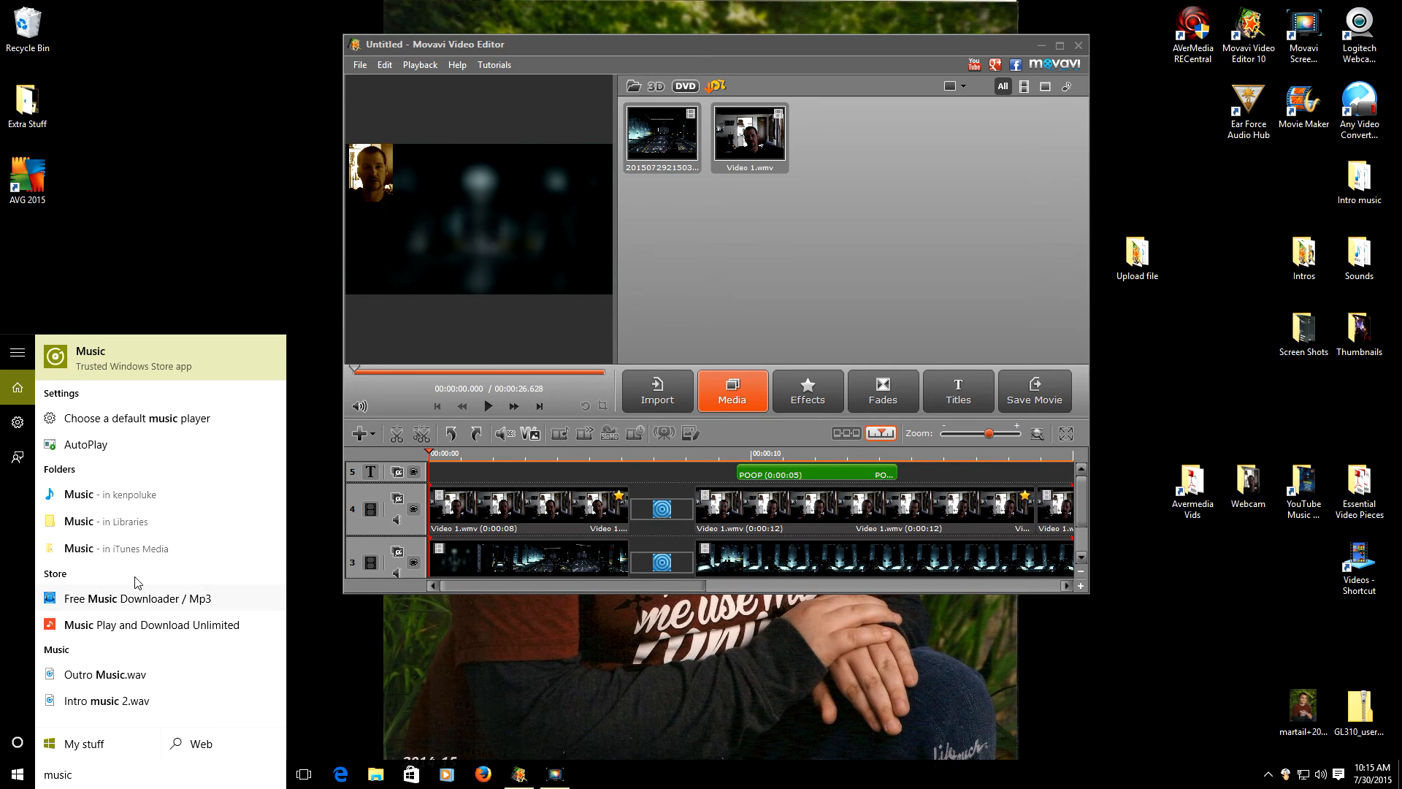
{"action": "left_click", "coordinate": [127, 520]}
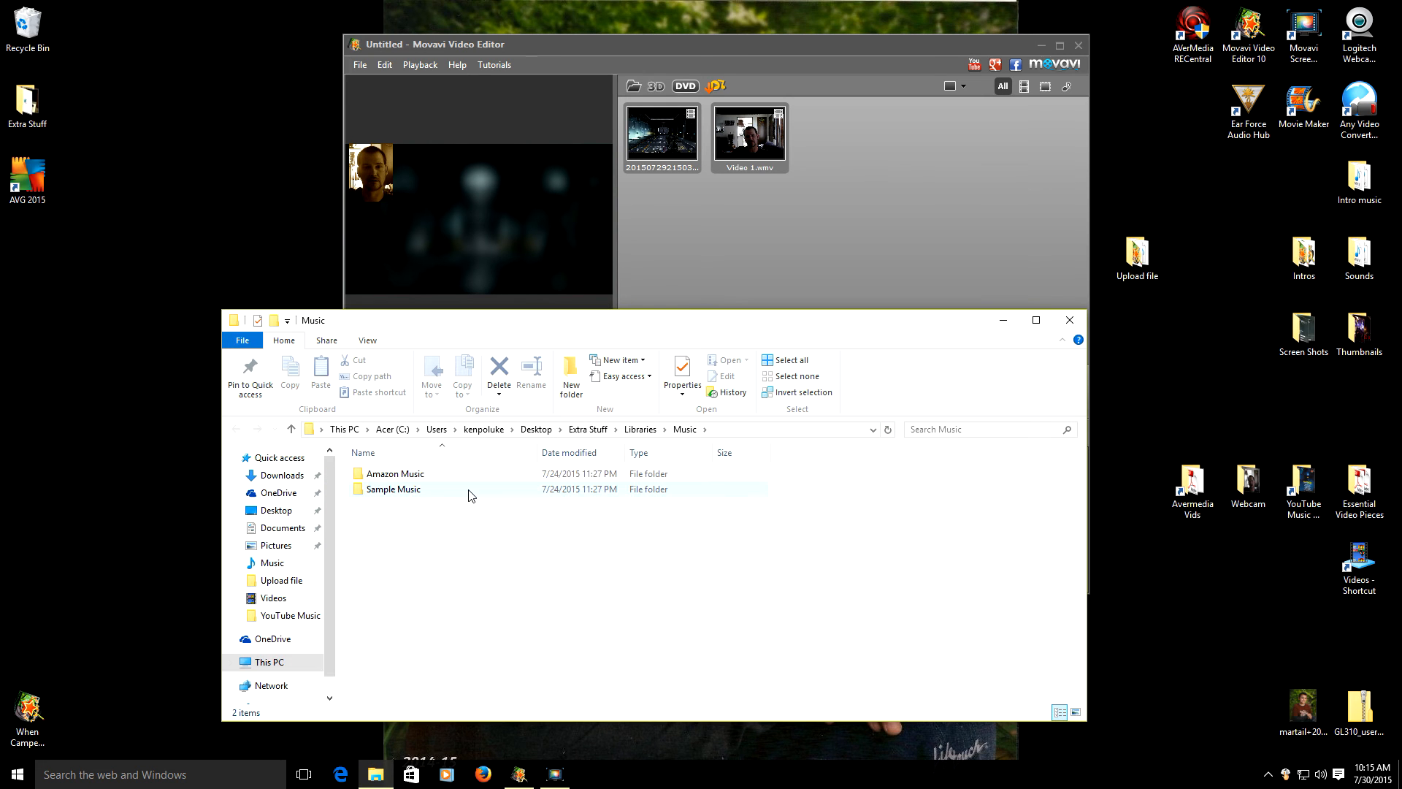
{"action": "double_click", "coordinate": [475, 481]}
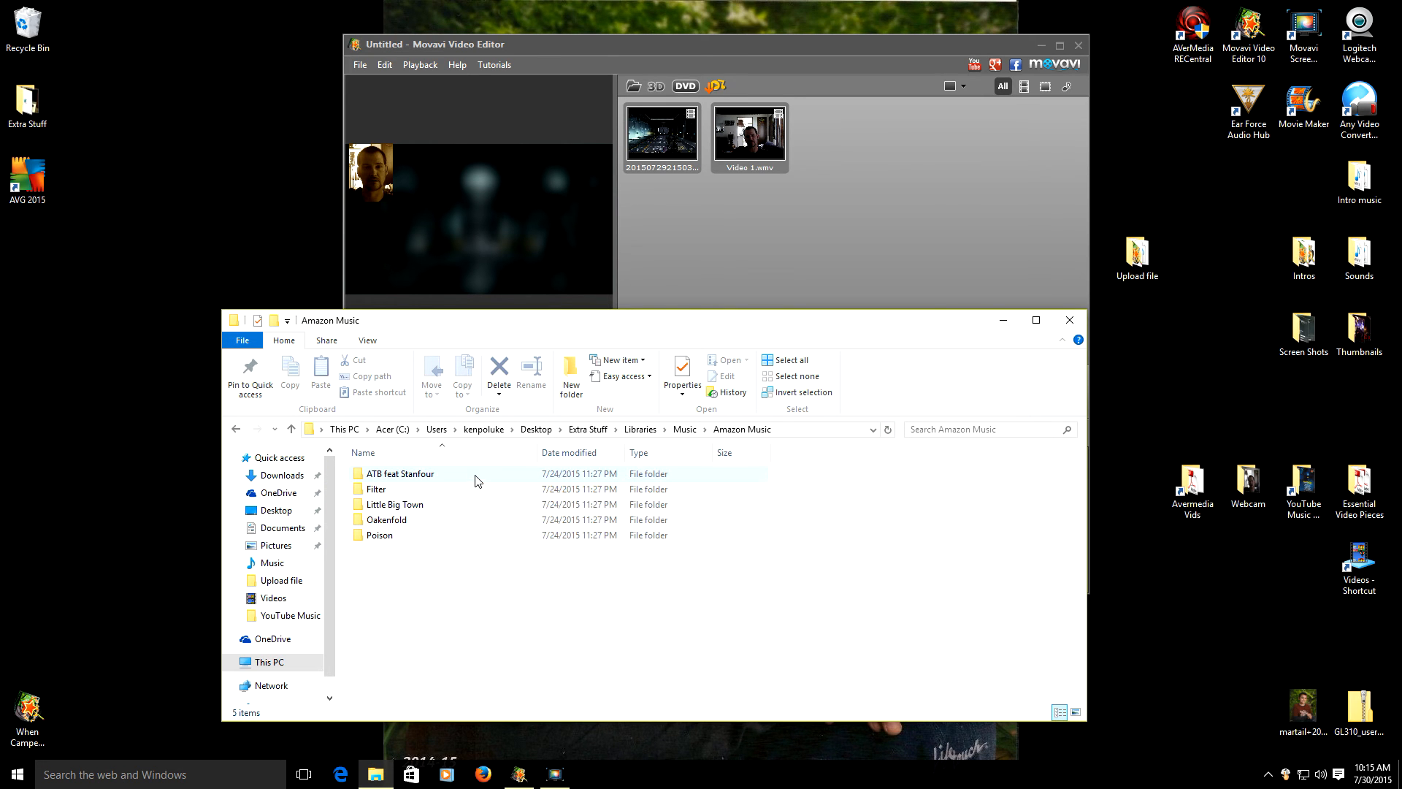
{"action": "left_click", "coordinate": [415, 509]}
{"action": "left_click_drag", "start_coordinate": [414, 509], "coordinate": [803, 236]}
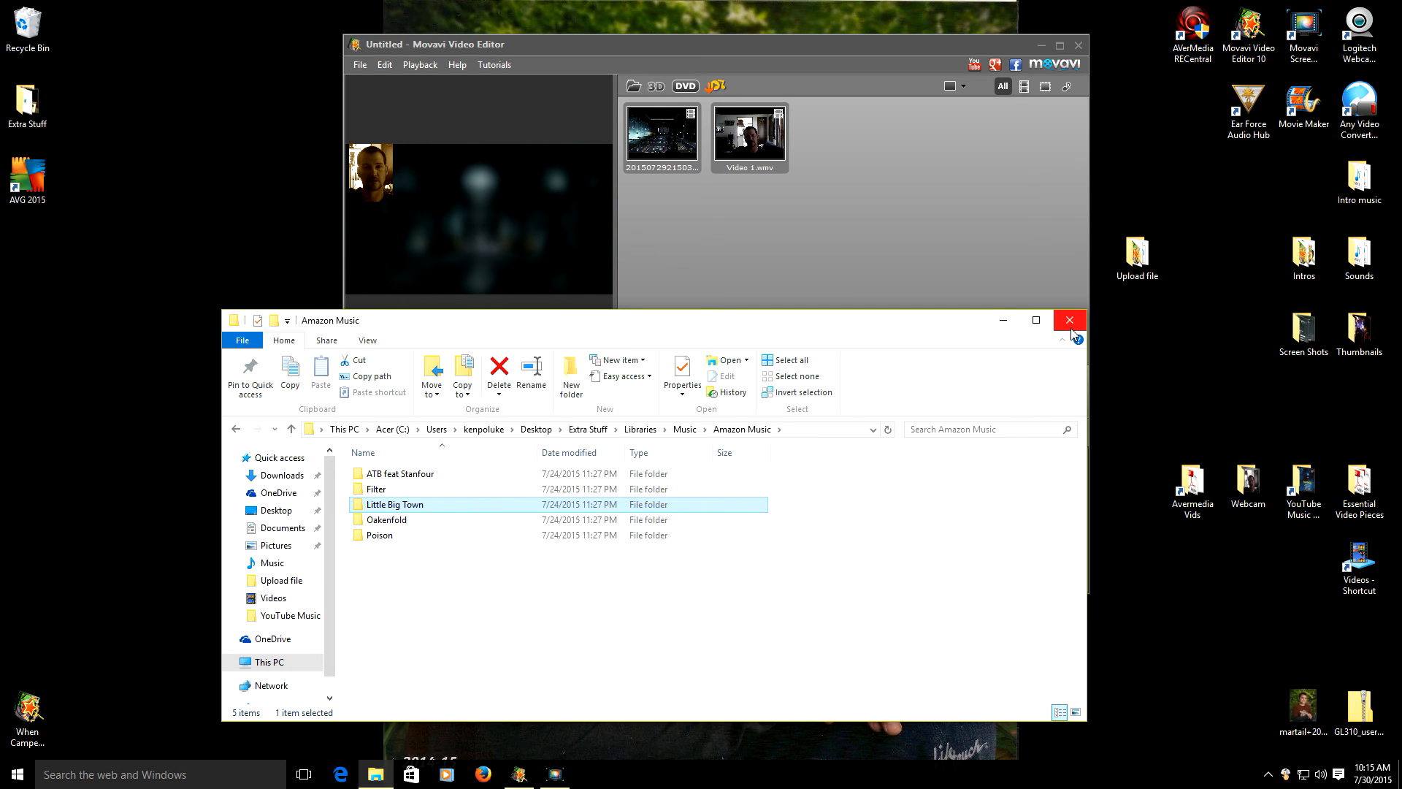
{"action": "left_click_drag", "start_coordinate": [792, 325], "coordinate": [755, 405]}
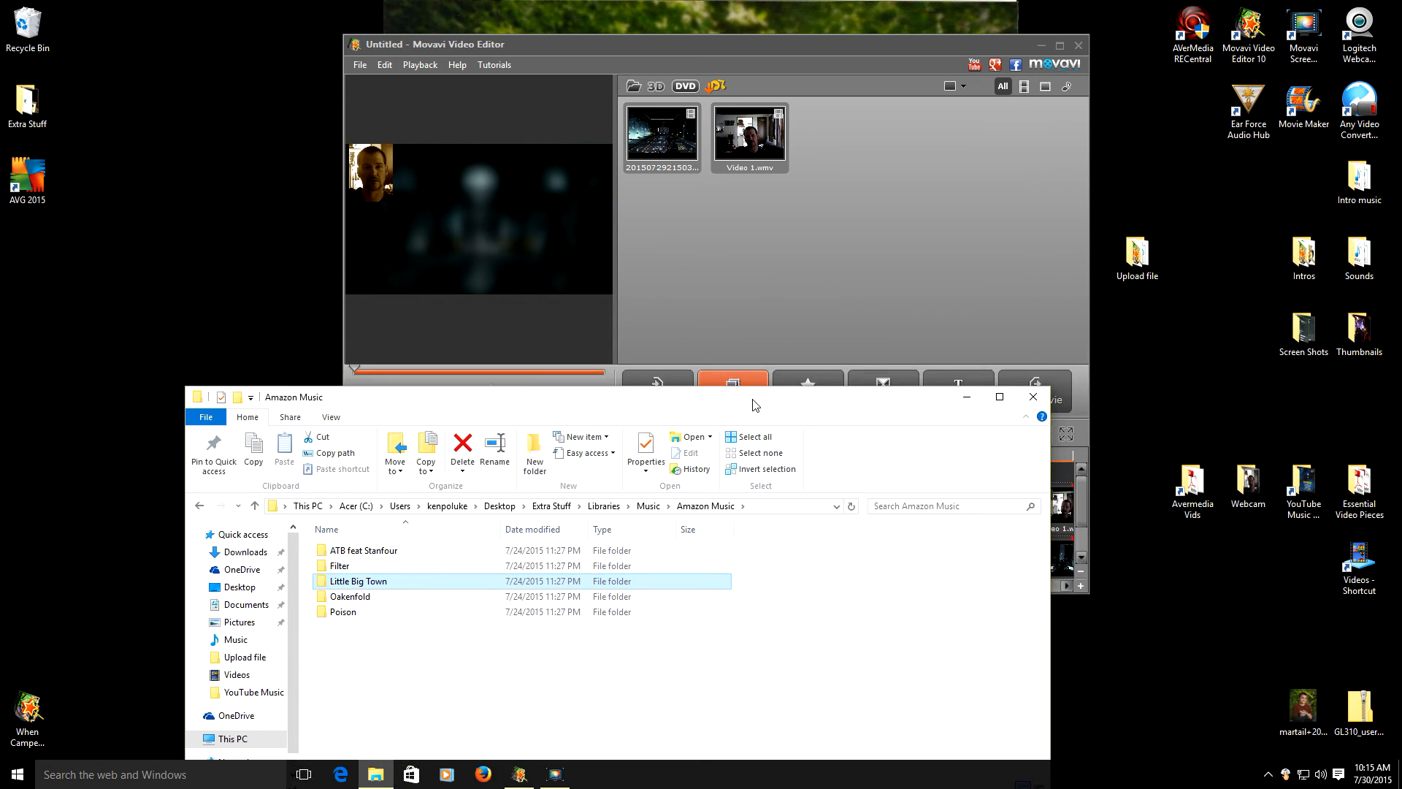
- Add '01-03- Time Of Your Life' from Oakenfold › Bunkka to the media bin and close Explorer
{"action": "left_click", "coordinate": [372, 555]}
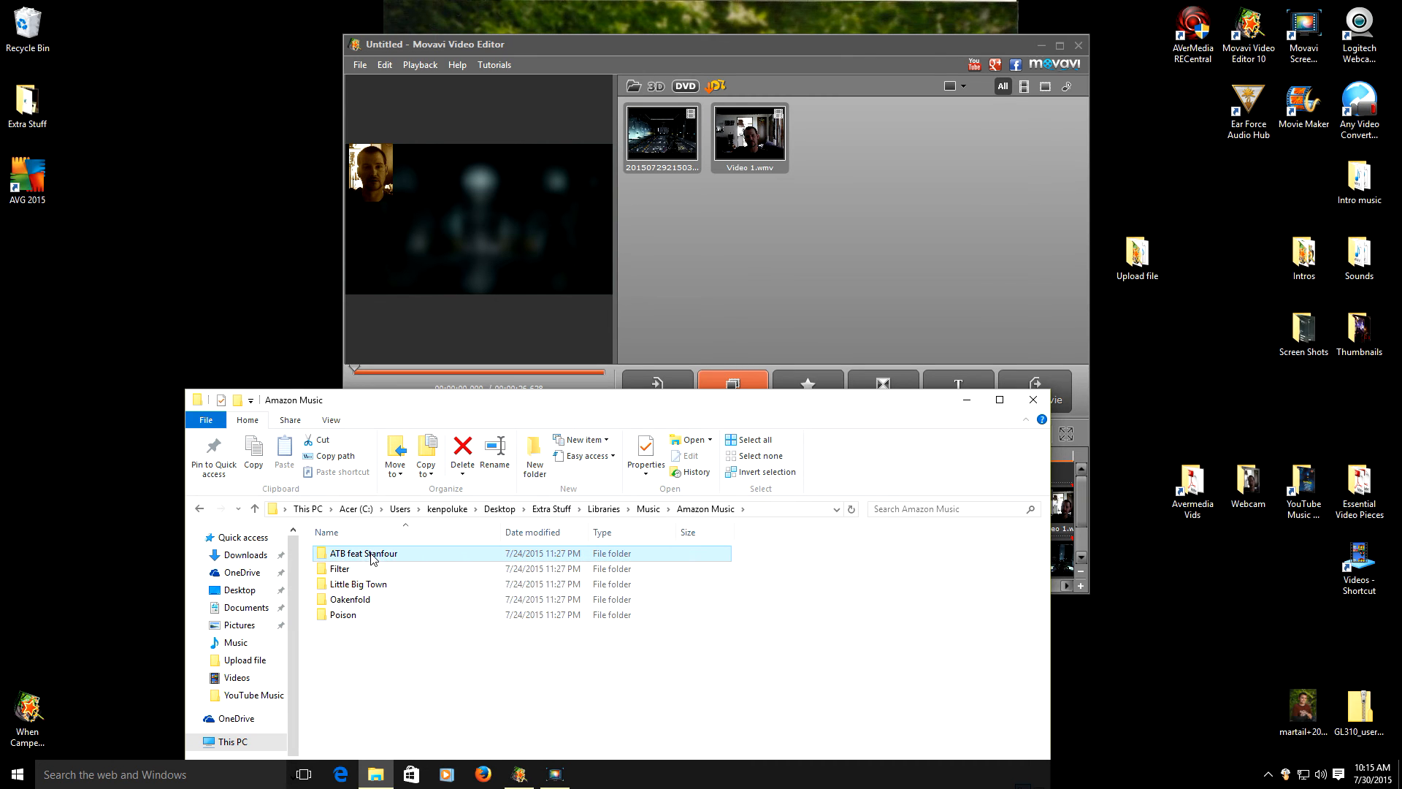
{"action": "left_click", "coordinate": [353, 602]}
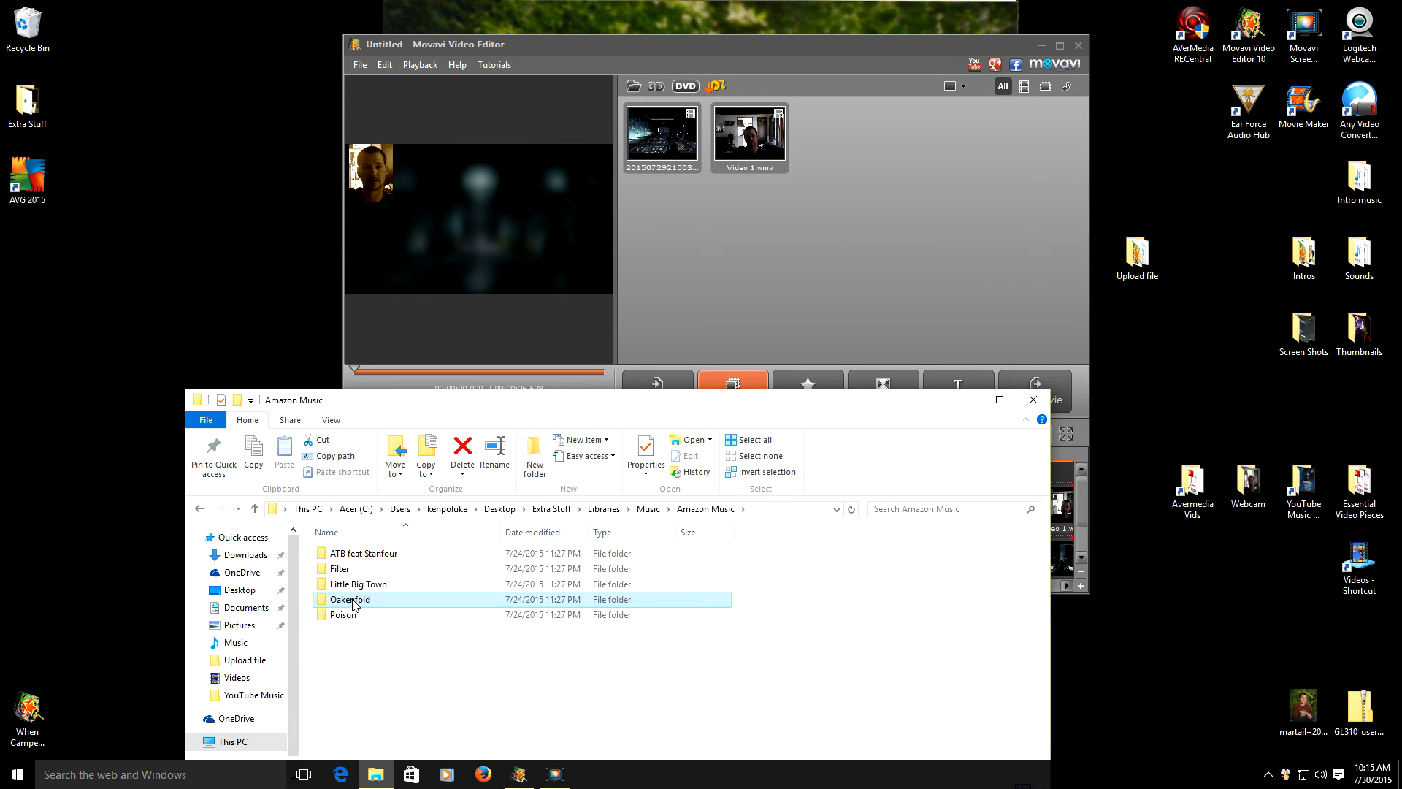
{"action": "double_click", "coordinate": [353, 603]}
{"action": "left_click_drag", "start_coordinate": [356, 560], "coordinate": [749, 314]}
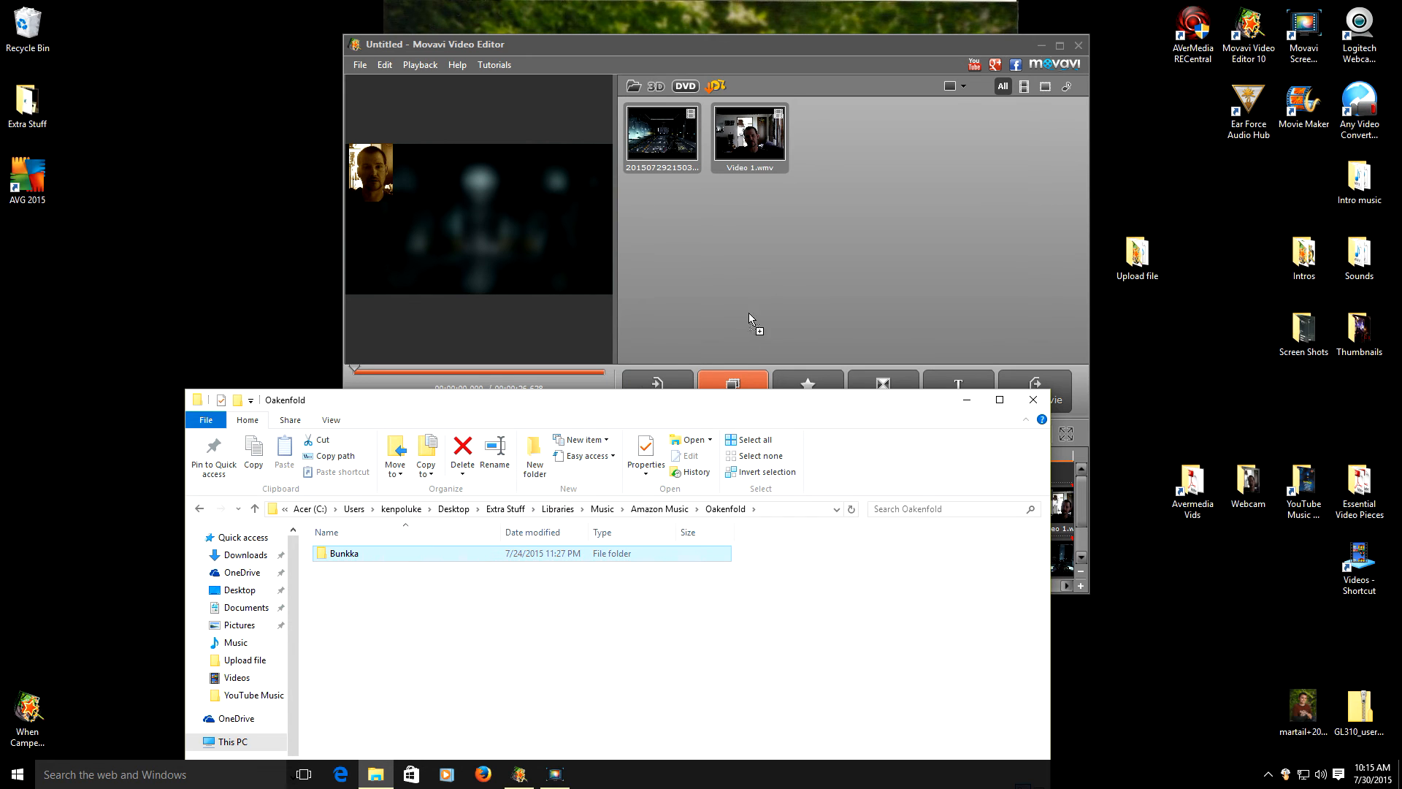
{"action": "double_click", "coordinate": [343, 562]}
{"action": "left_click_drag", "start_coordinate": [358, 560], "coordinate": [34, 732]}
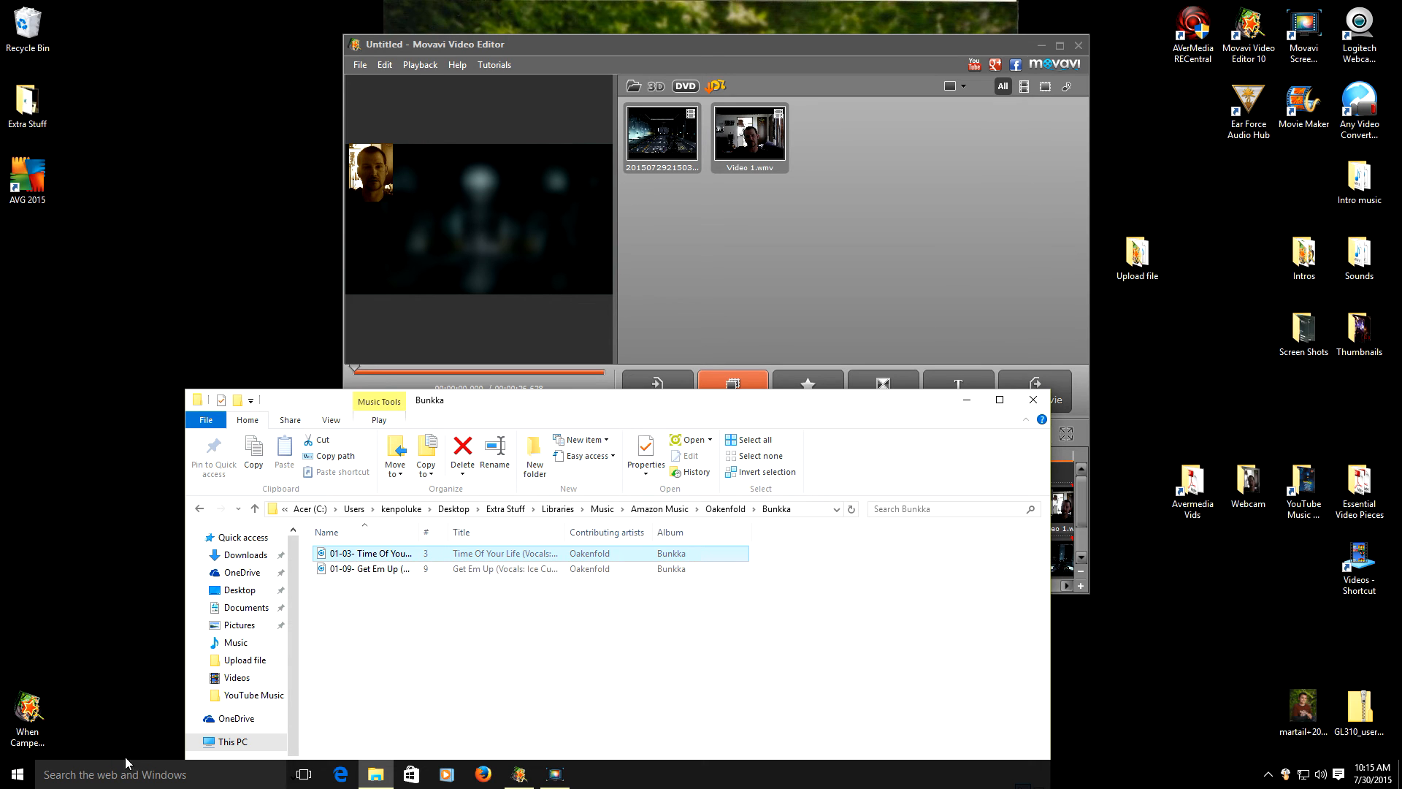
{"action": "left_click_drag", "start_coordinate": [437, 561], "coordinate": [833, 292]}
{"action": "left_click", "coordinate": [1033, 400]}
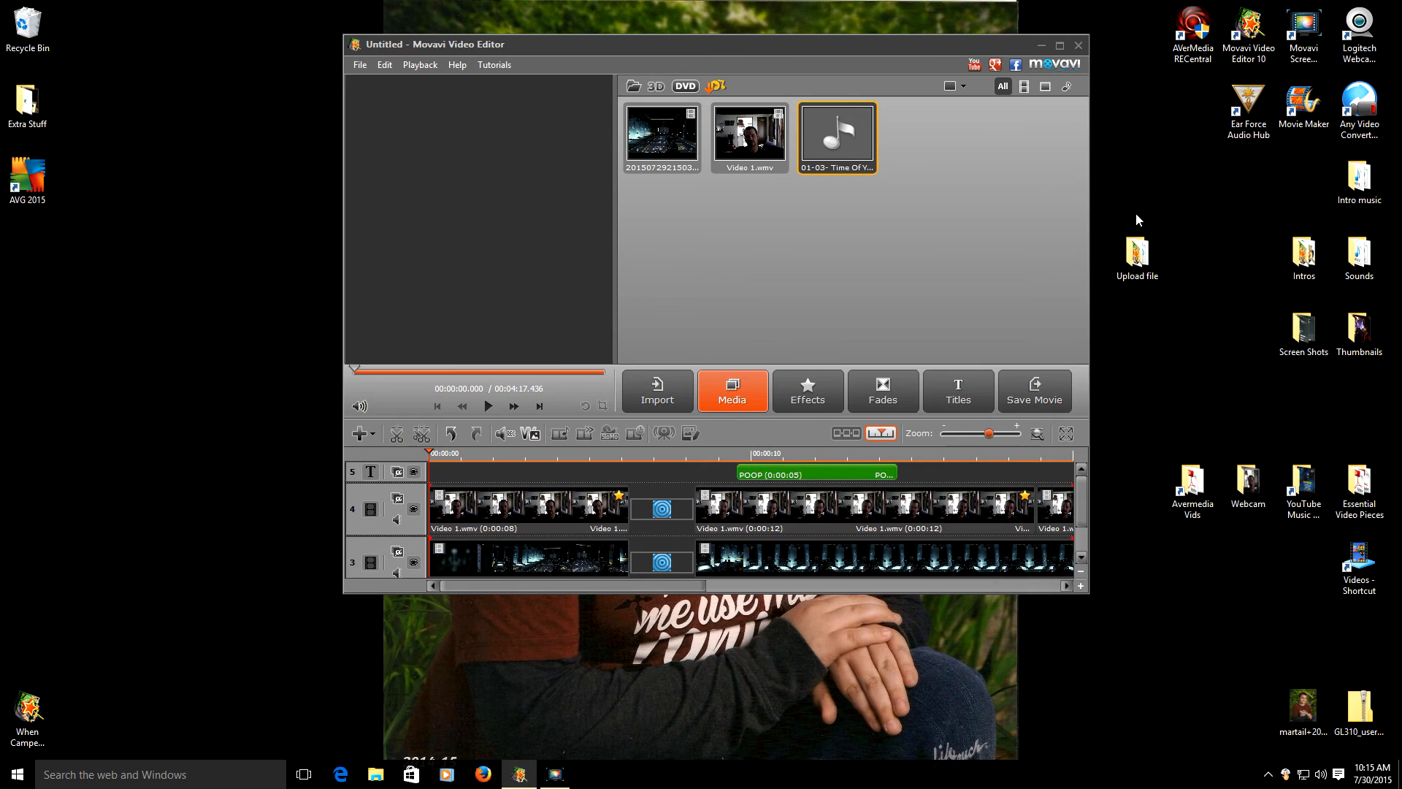
- Maximize the editor, place Time Of Your Life on the audio track, and play it back
{"action": "left_click", "coordinate": [1060, 46]}
{"action": "left_click_drag", "start_coordinate": [763, 131], "coordinate": [124, 566]}
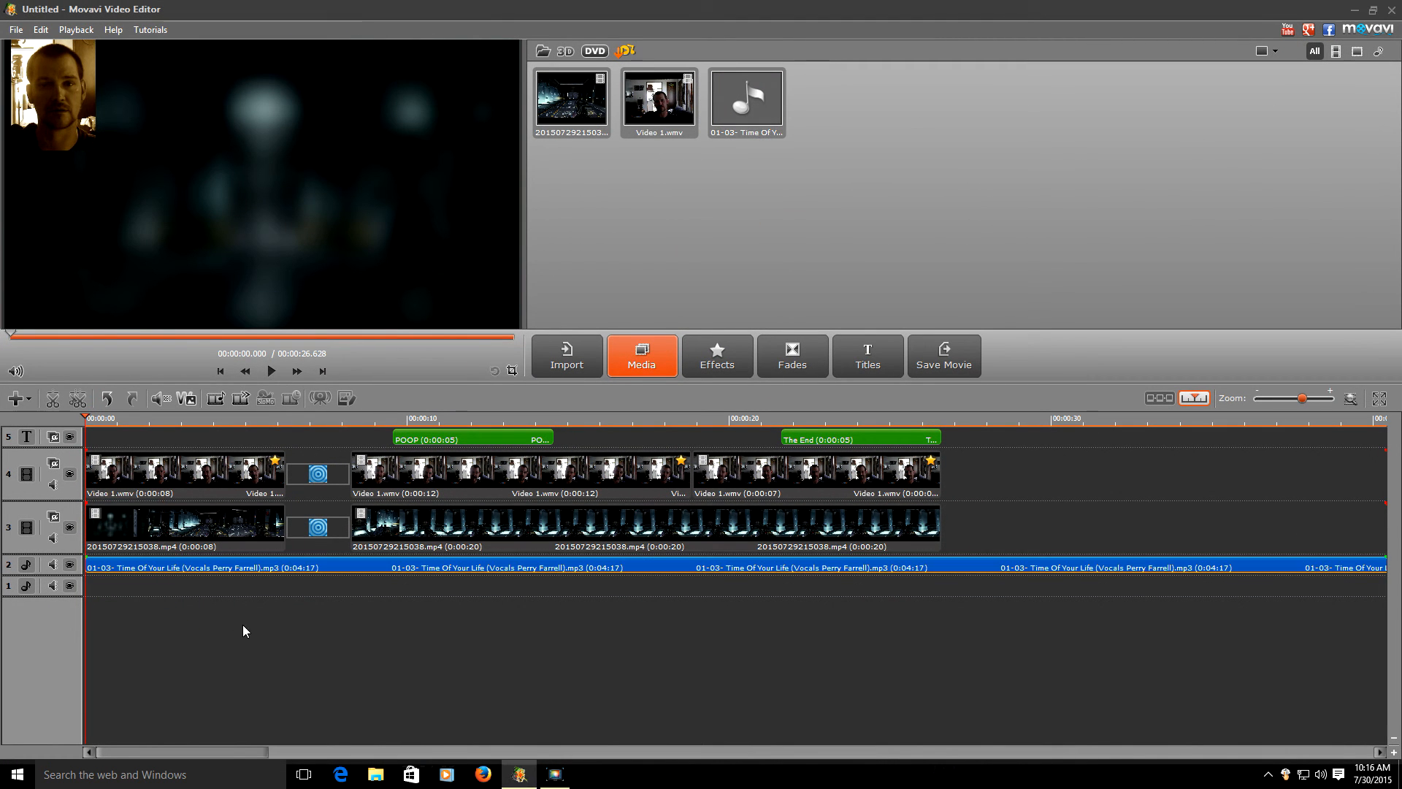
{"action": "left_click", "coordinate": [275, 372]}
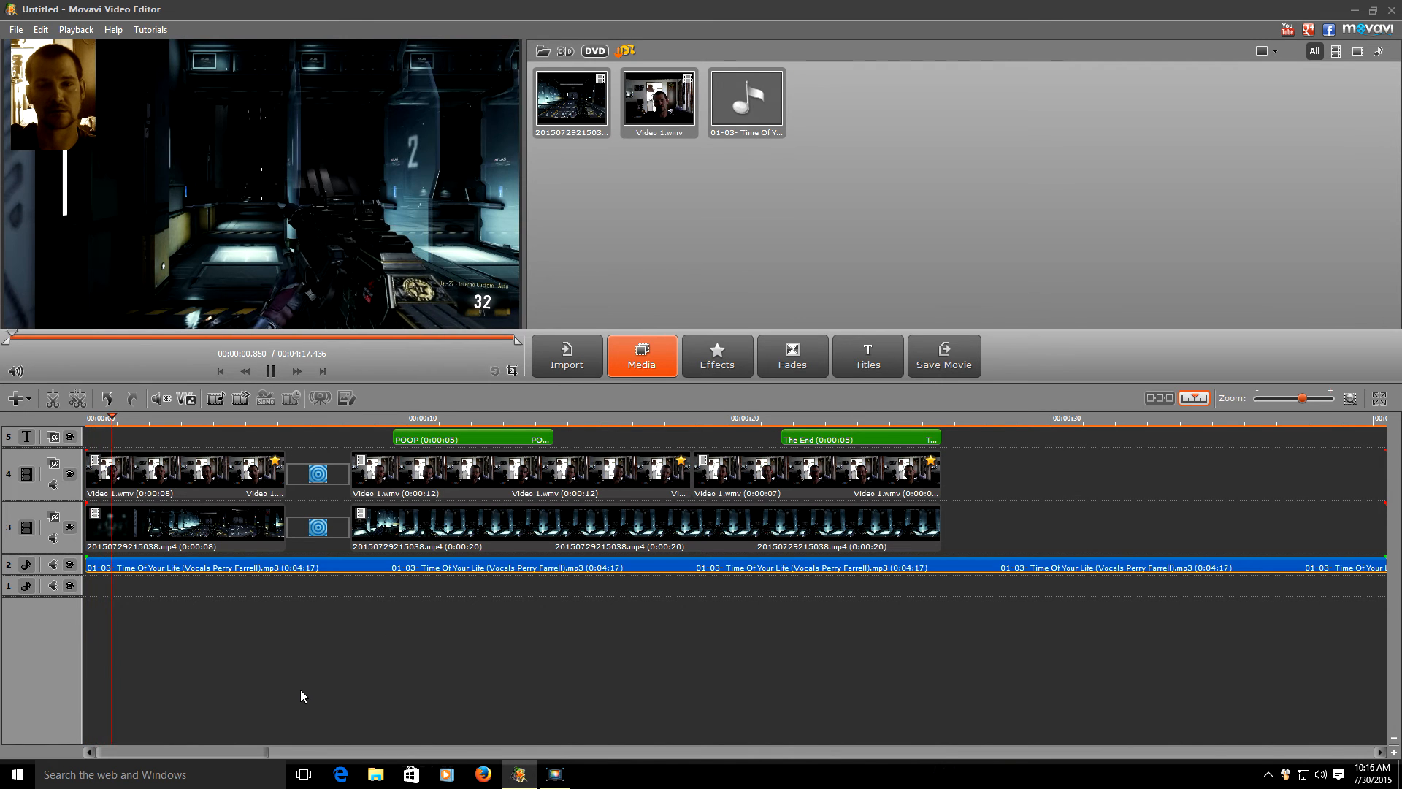
{"action": "key", "text": "space"}
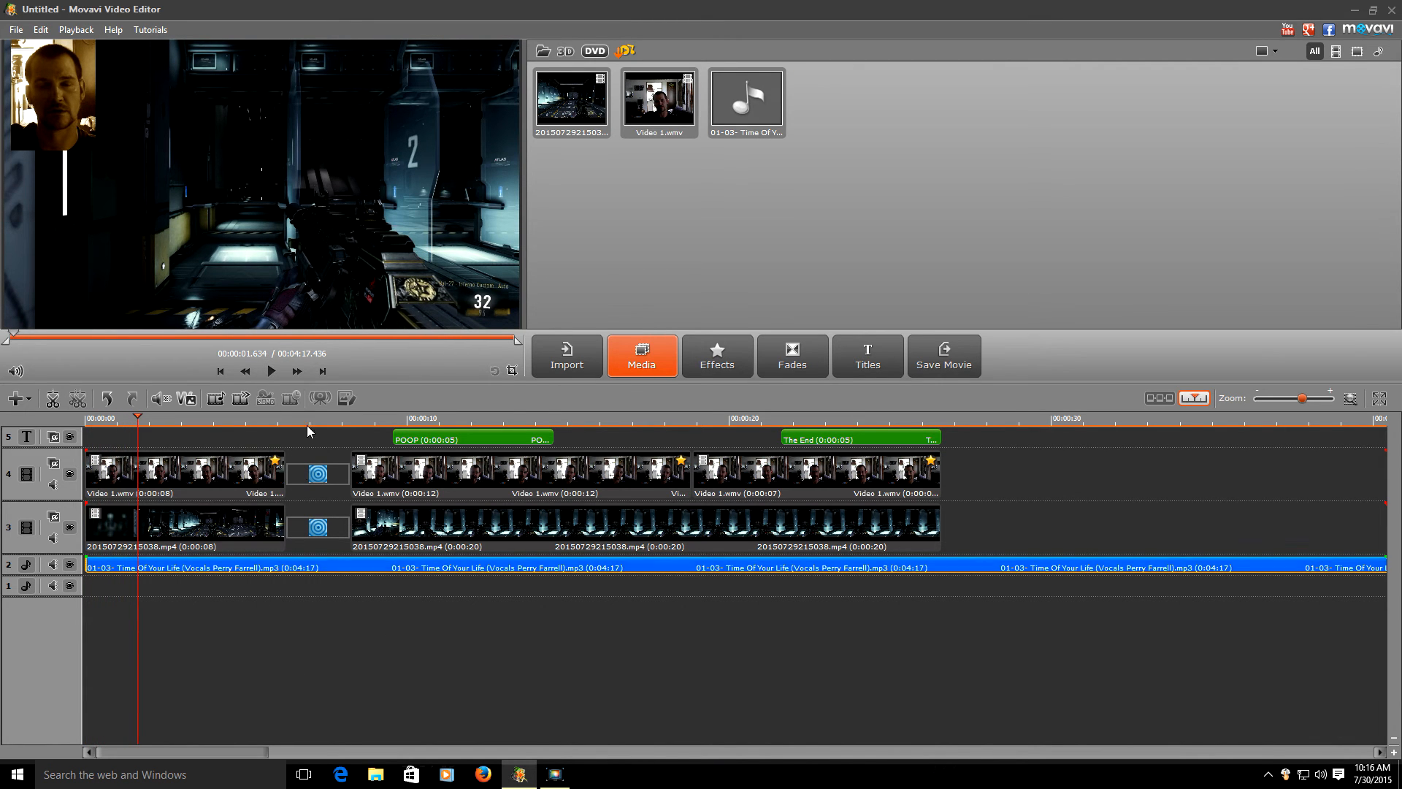
{"action": "left_click", "coordinate": [276, 378]}
{"action": "left_click", "coordinate": [272, 373]}
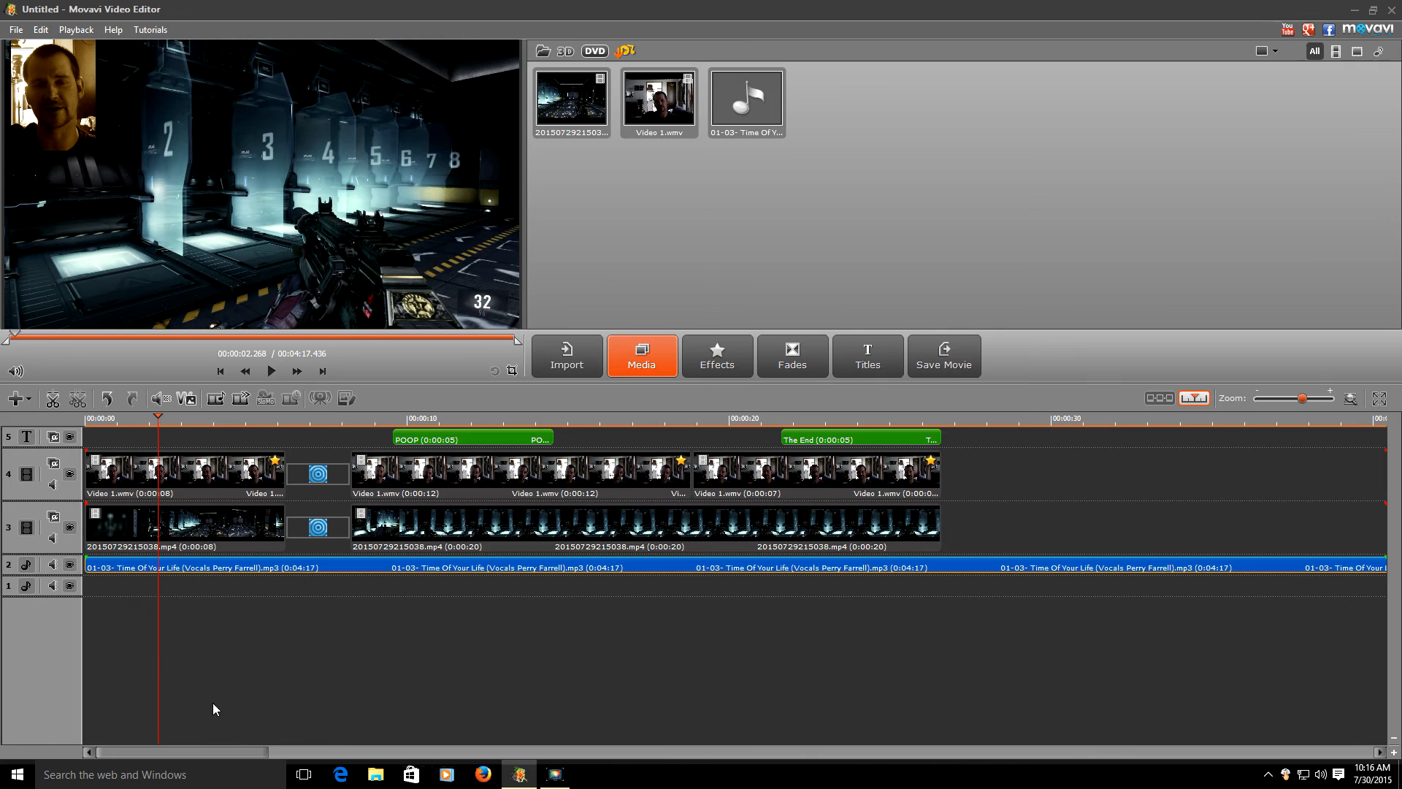
{"action": "left_click", "coordinate": [272, 371]}
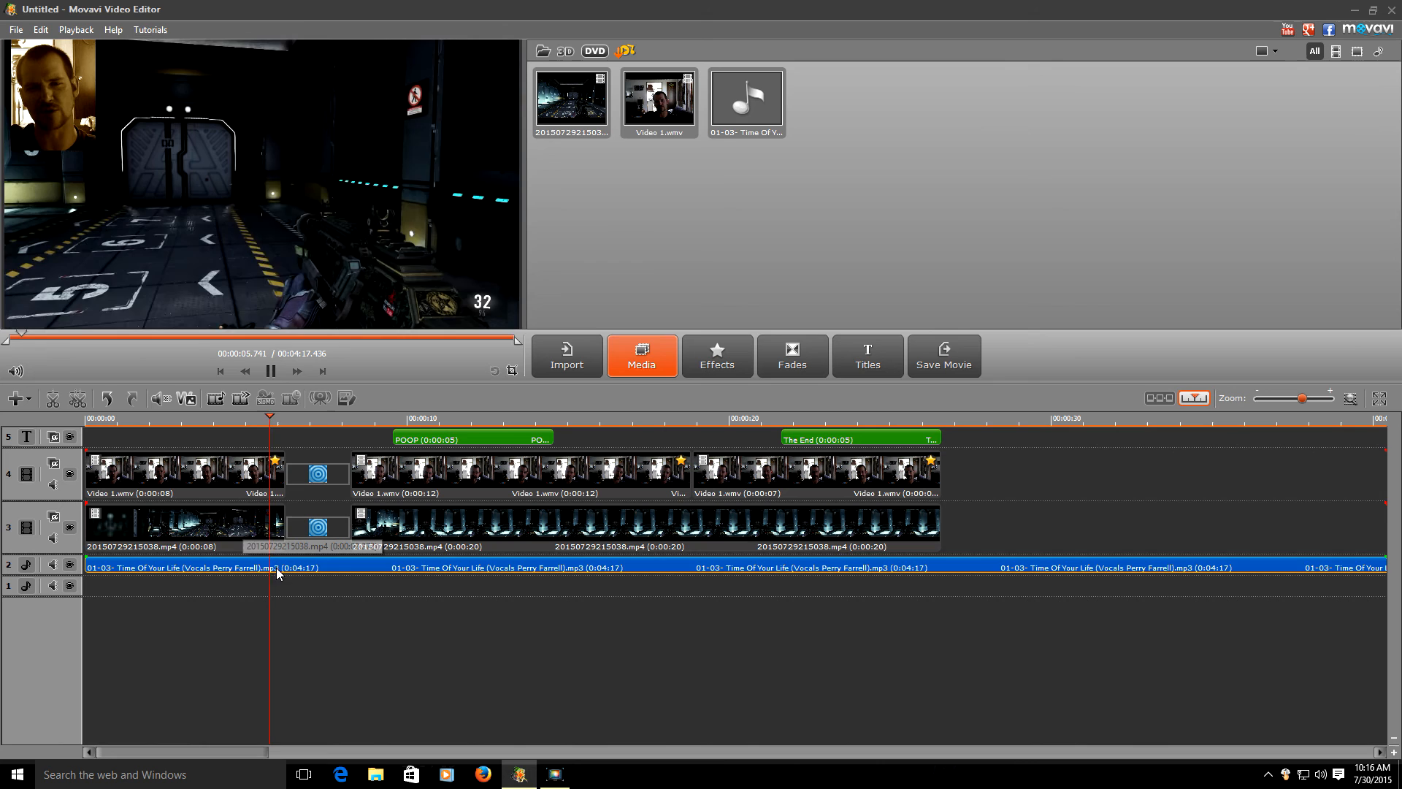
- Lower the gameplay track volume to about 25 and pause at 00:00:17.778
{"action": "left_click", "coordinate": [54, 484]}
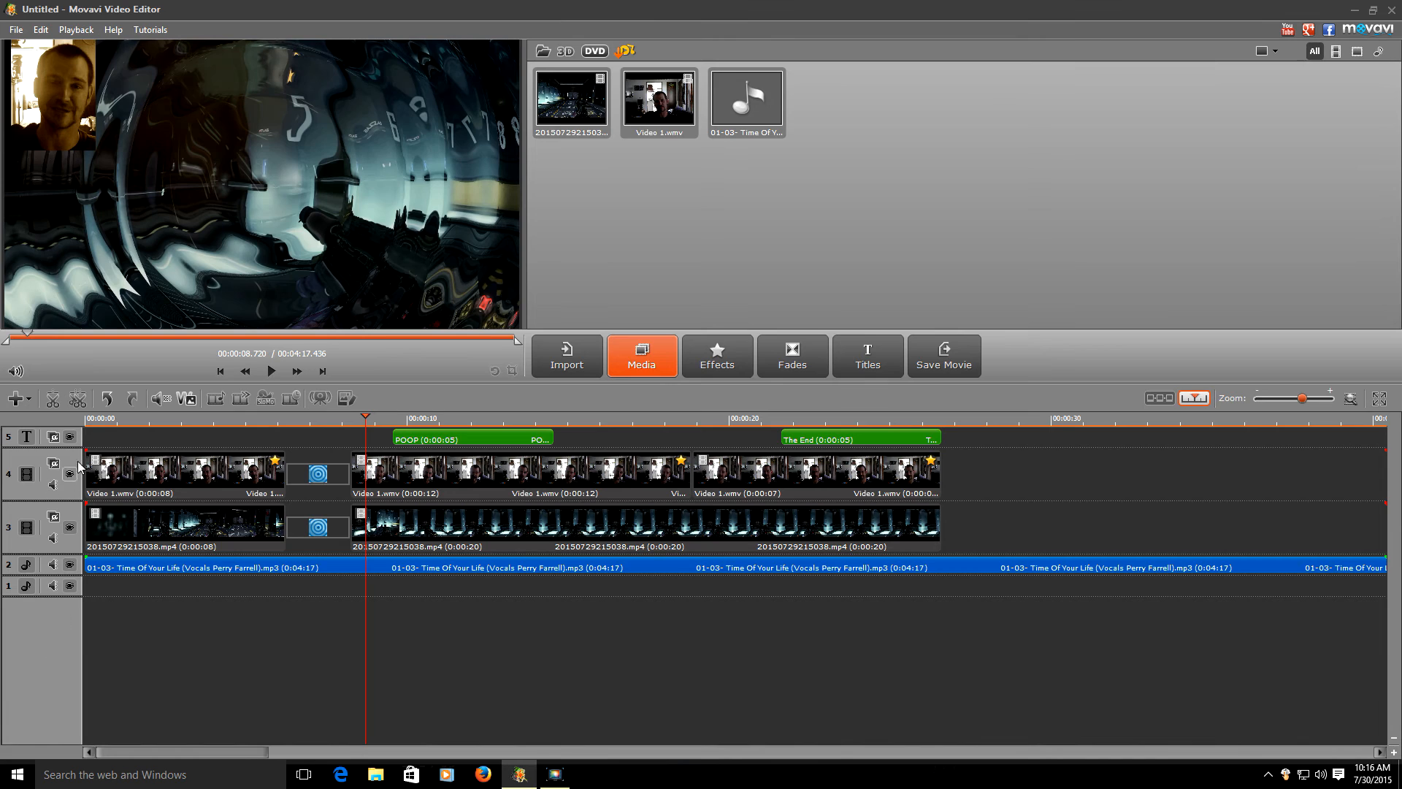
{"action": "left_click", "coordinate": [269, 378]}
{"action": "left_click", "coordinate": [269, 377]}
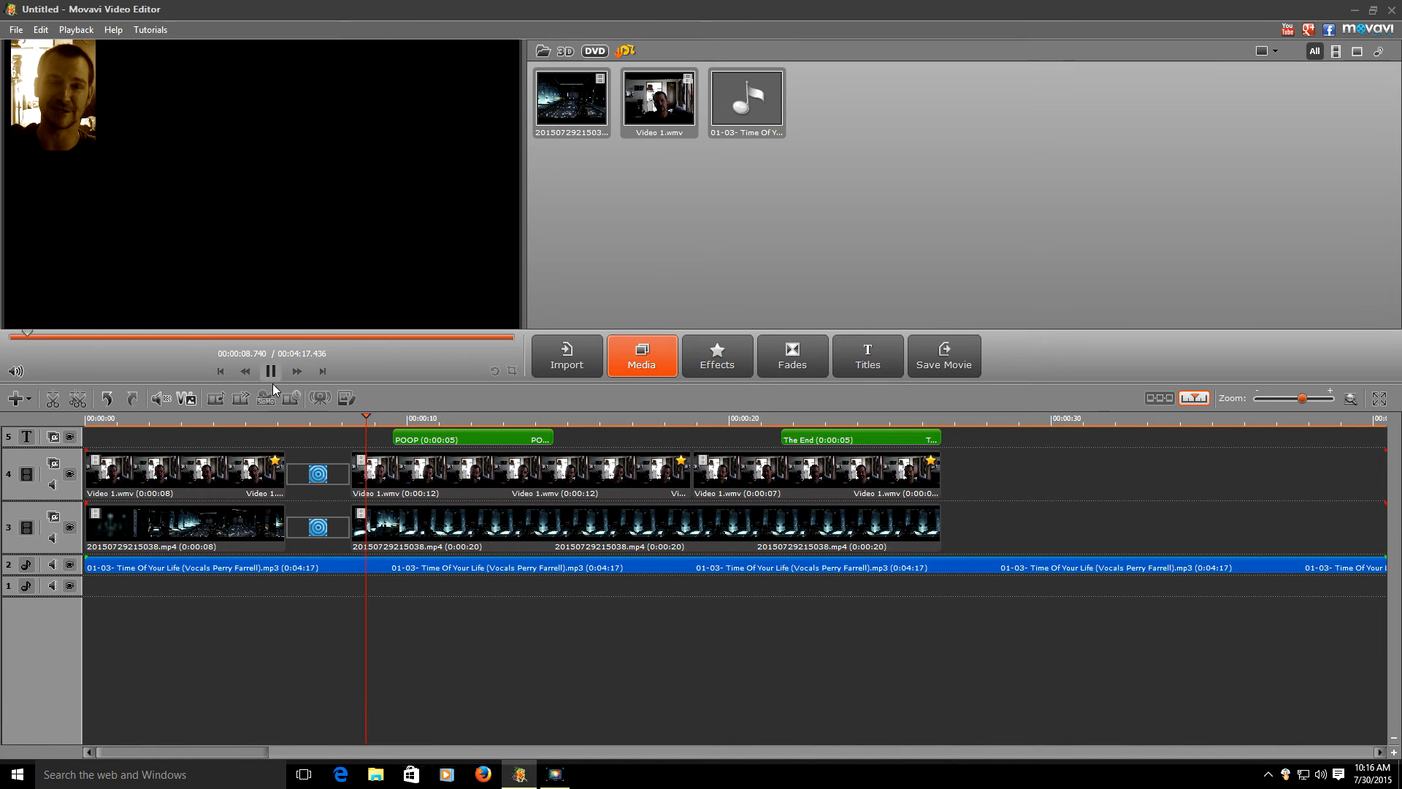
{"action": "left_click", "coordinate": [54, 538]}
{"action": "left_click_drag", "start_coordinate": [54, 463], "coordinate": [54, 511]}
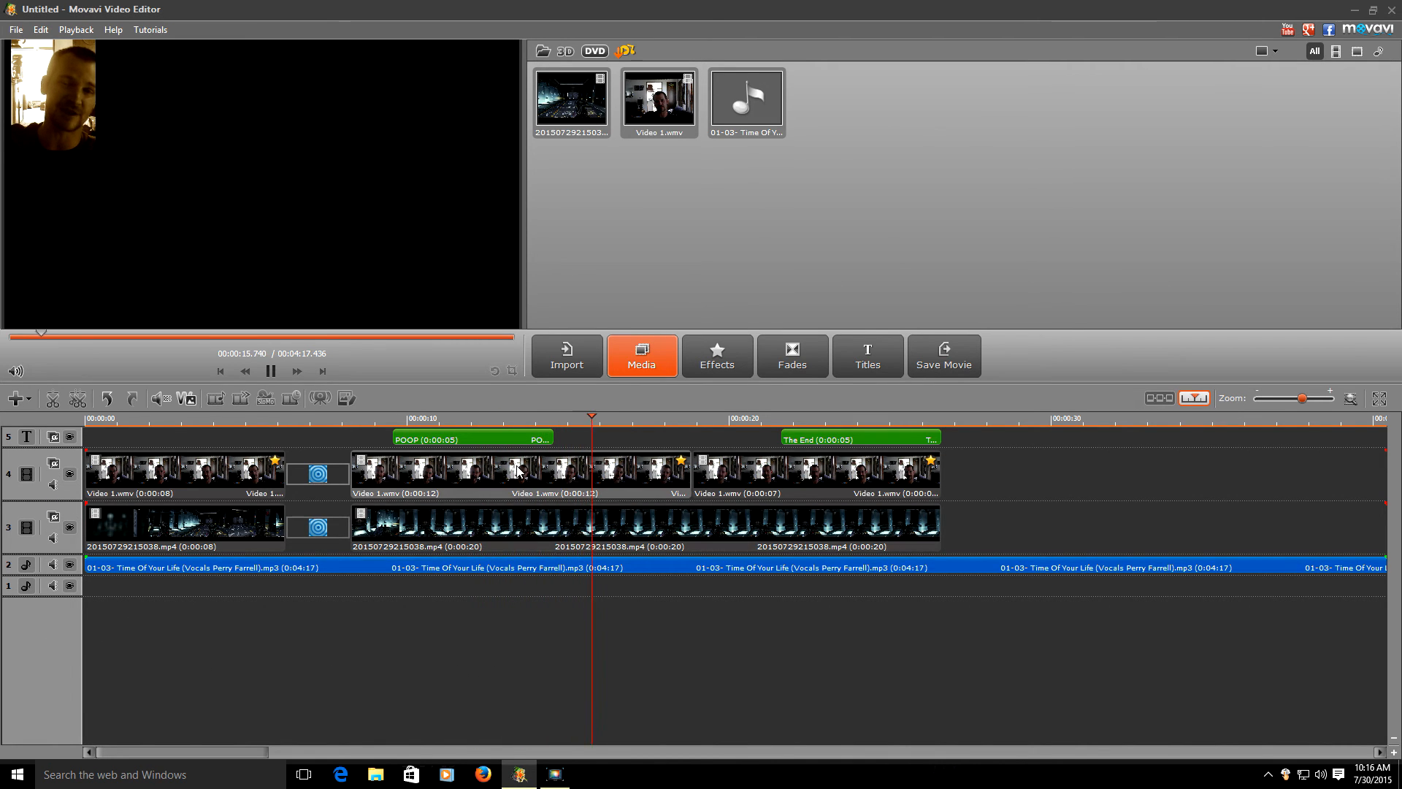
{"action": "key", "text": "space"}
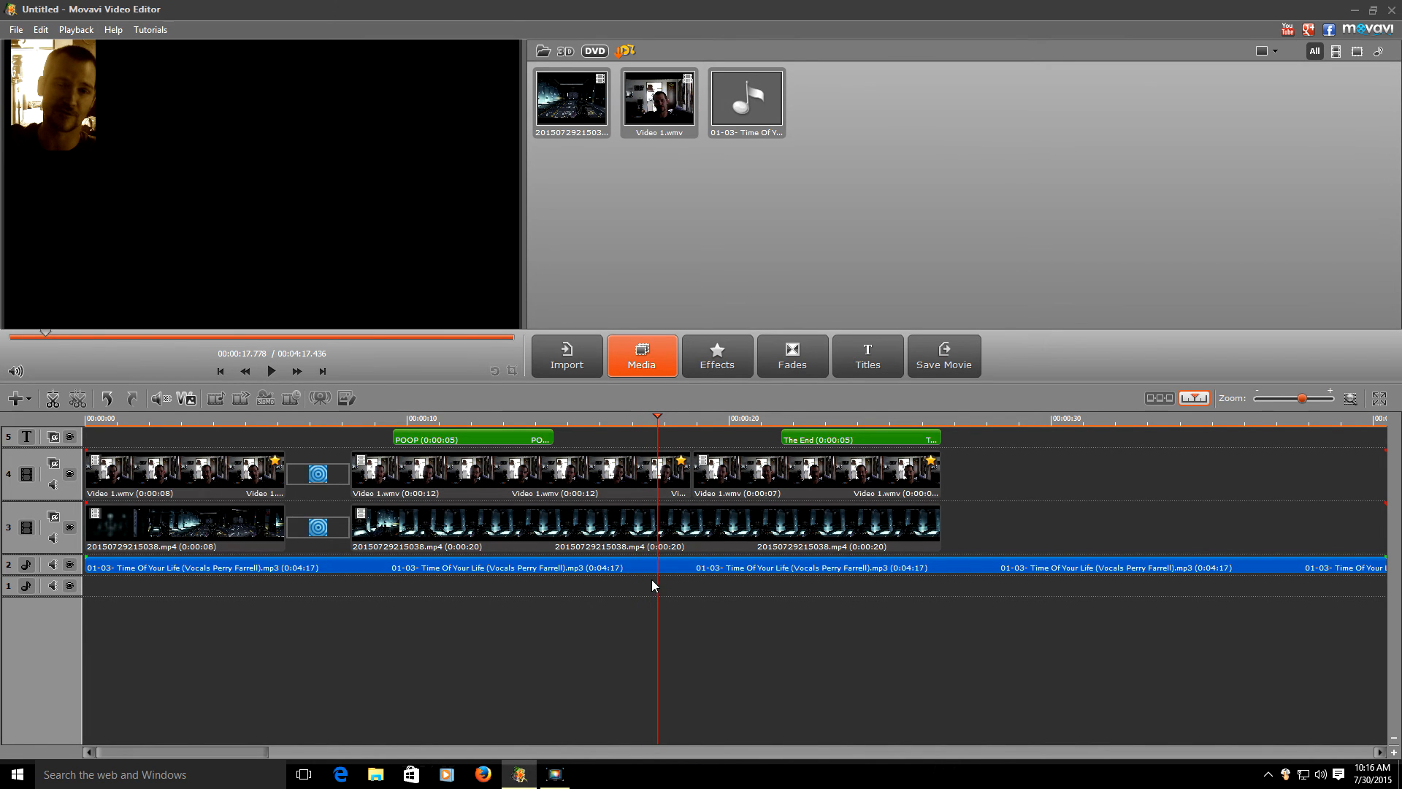
- Split all clips at 00:00:17.778, nudge the second song part later, and restore the window smaller
{"action": "left_click", "coordinate": [53, 398]}
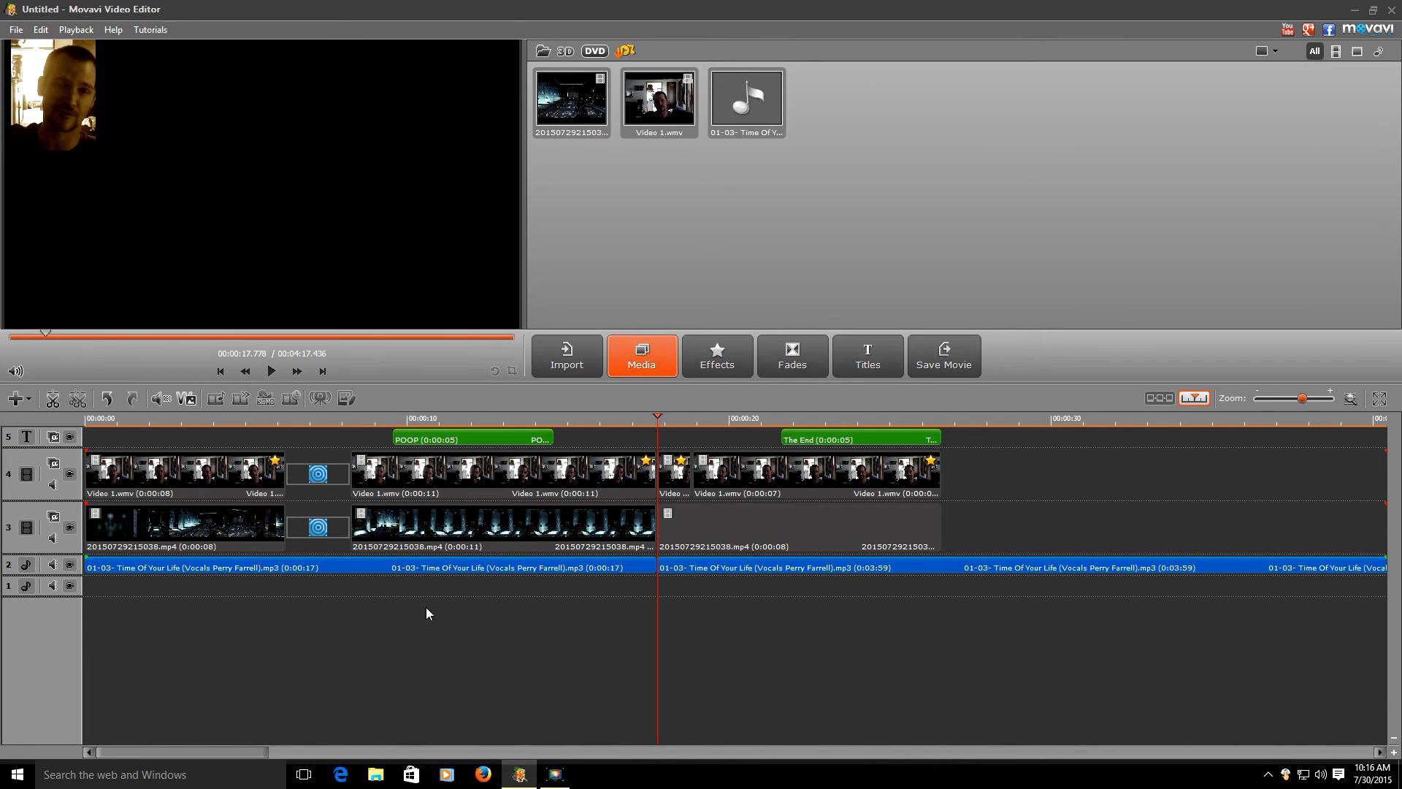
{"action": "right_click", "coordinate": [721, 567]}
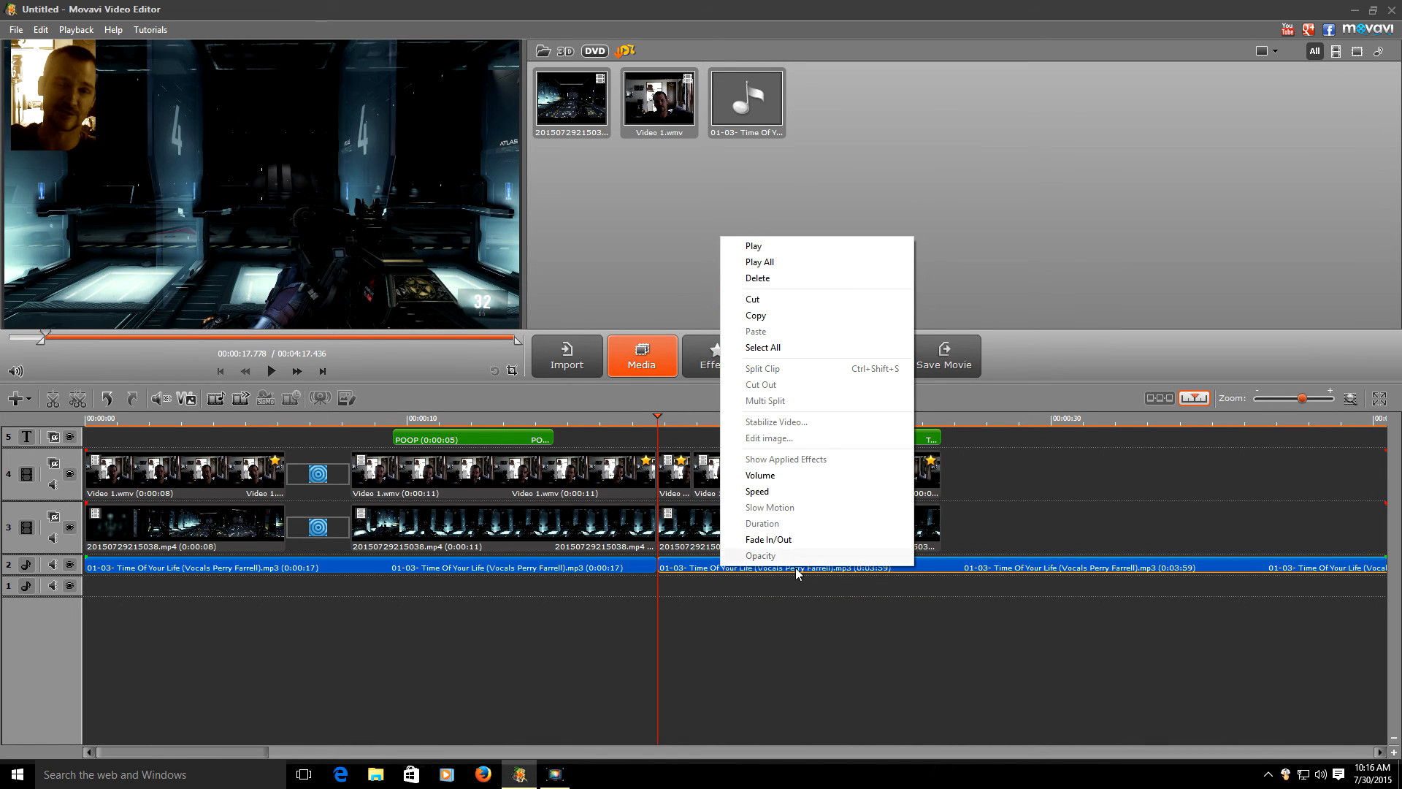
{"action": "left_click", "coordinate": [811, 610]}
{"action": "left_click_drag", "start_coordinate": [796, 574], "coordinate": [831, 568]}
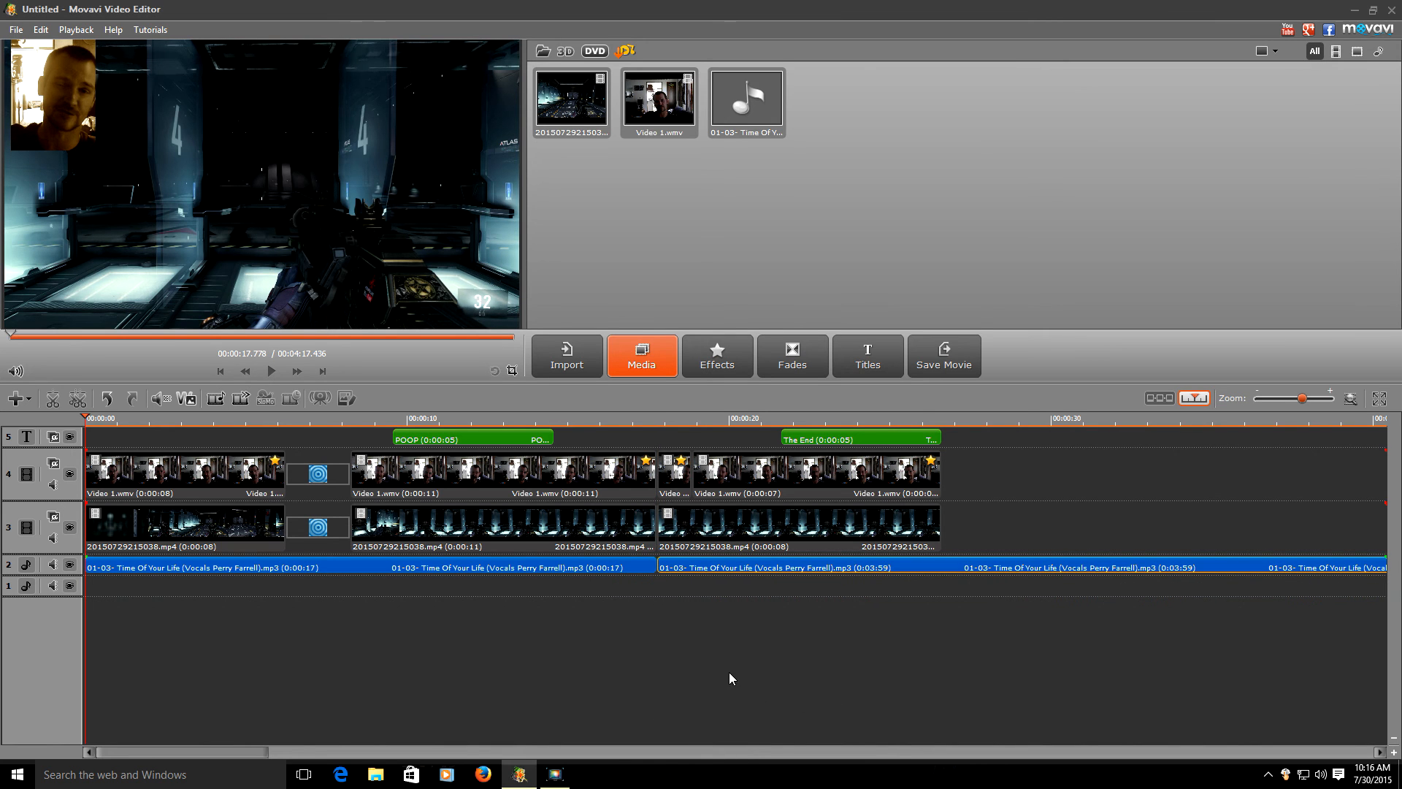
{"action": "left_click_drag", "start_coordinate": [1317, 15], "coordinate": [1006, 58]}
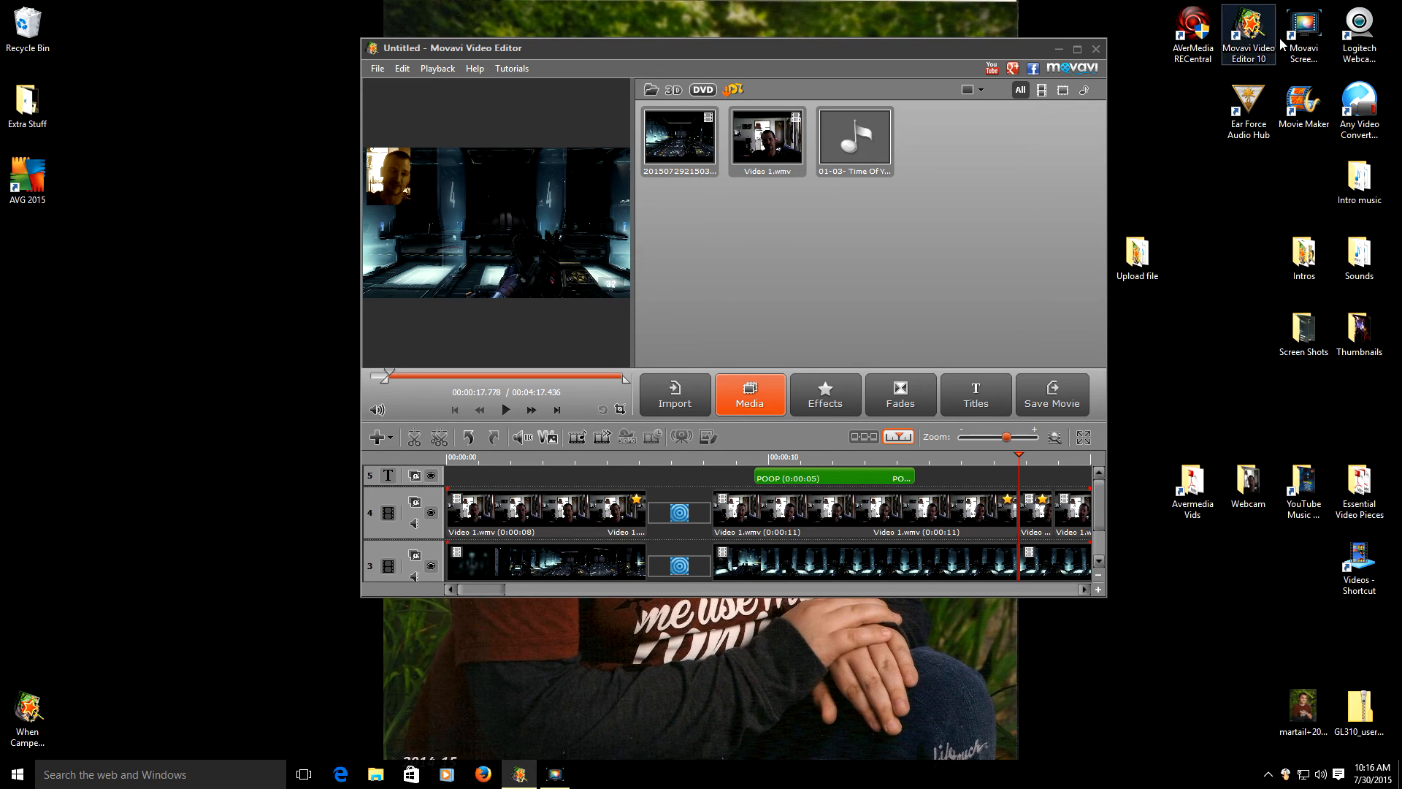
- Import Screenshot 2015-05-22 22.21.37 from the Screen Shots folder into Movavi's media bin
{"action": "left_click", "coordinate": [1310, 346]}
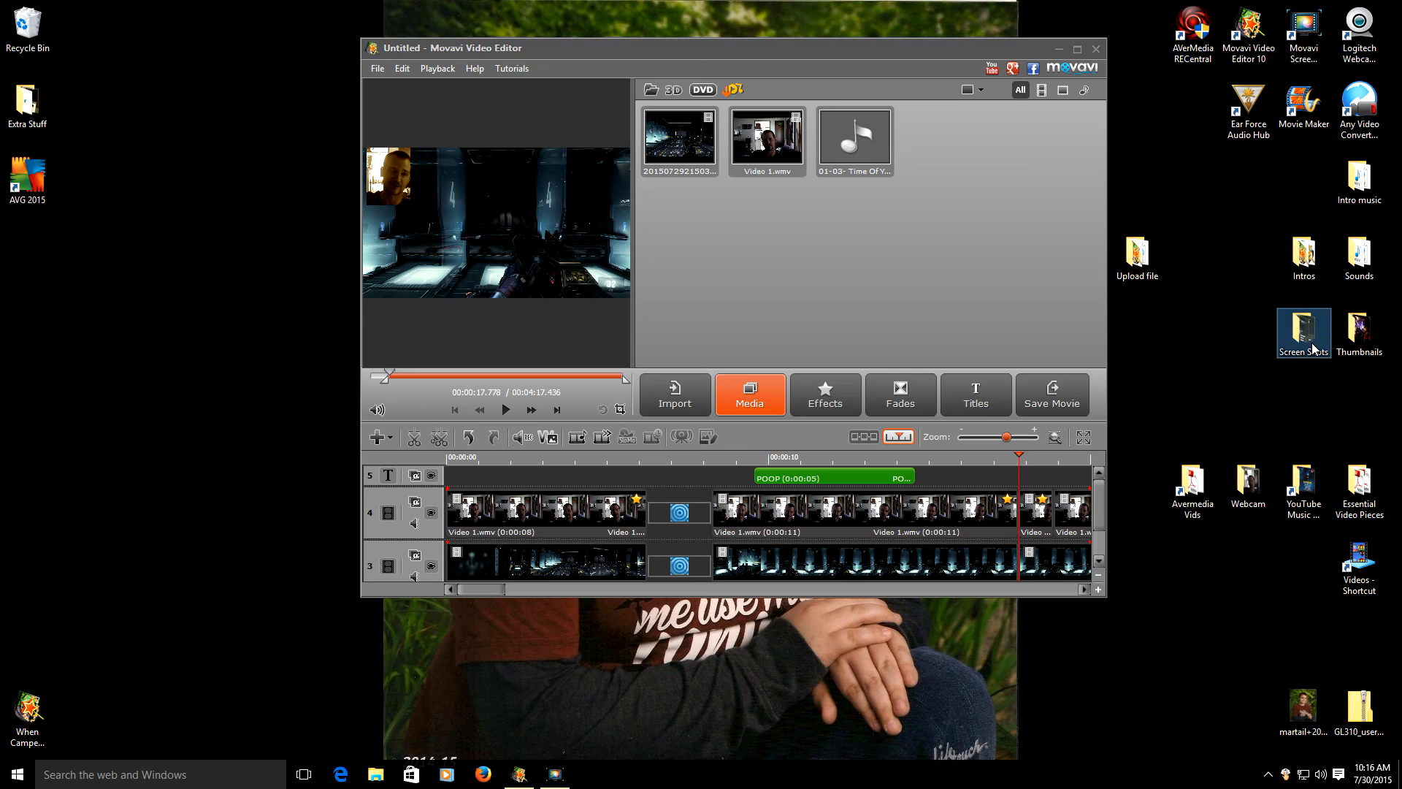
{"action": "double_click", "coordinate": [1307, 336]}
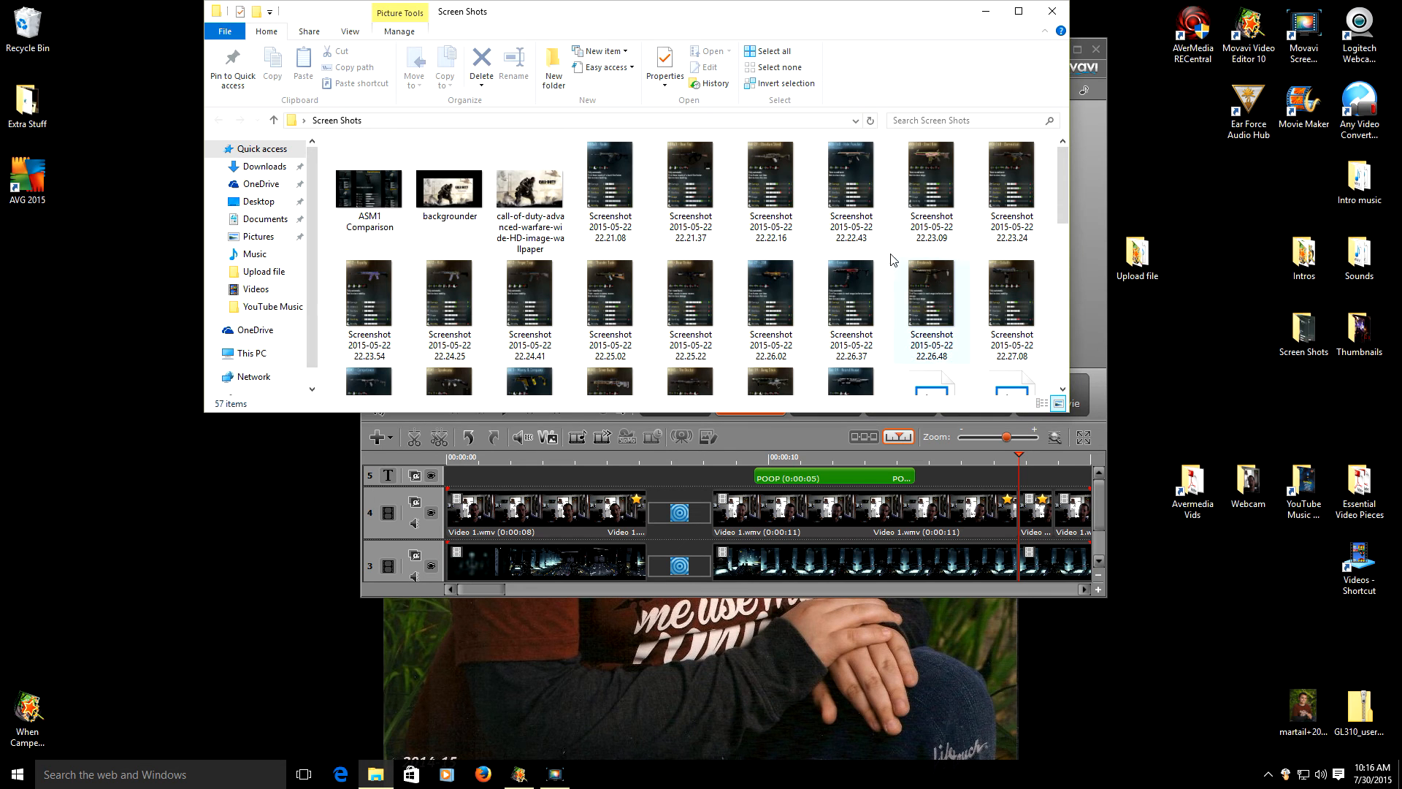
{"action": "left_click", "coordinate": [691, 186]}
{"action": "left_click_drag", "start_coordinate": [786, 20], "coordinate": [697, 352]}
{"action": "left_click_drag", "start_coordinate": [602, 515], "coordinate": [997, 172]}
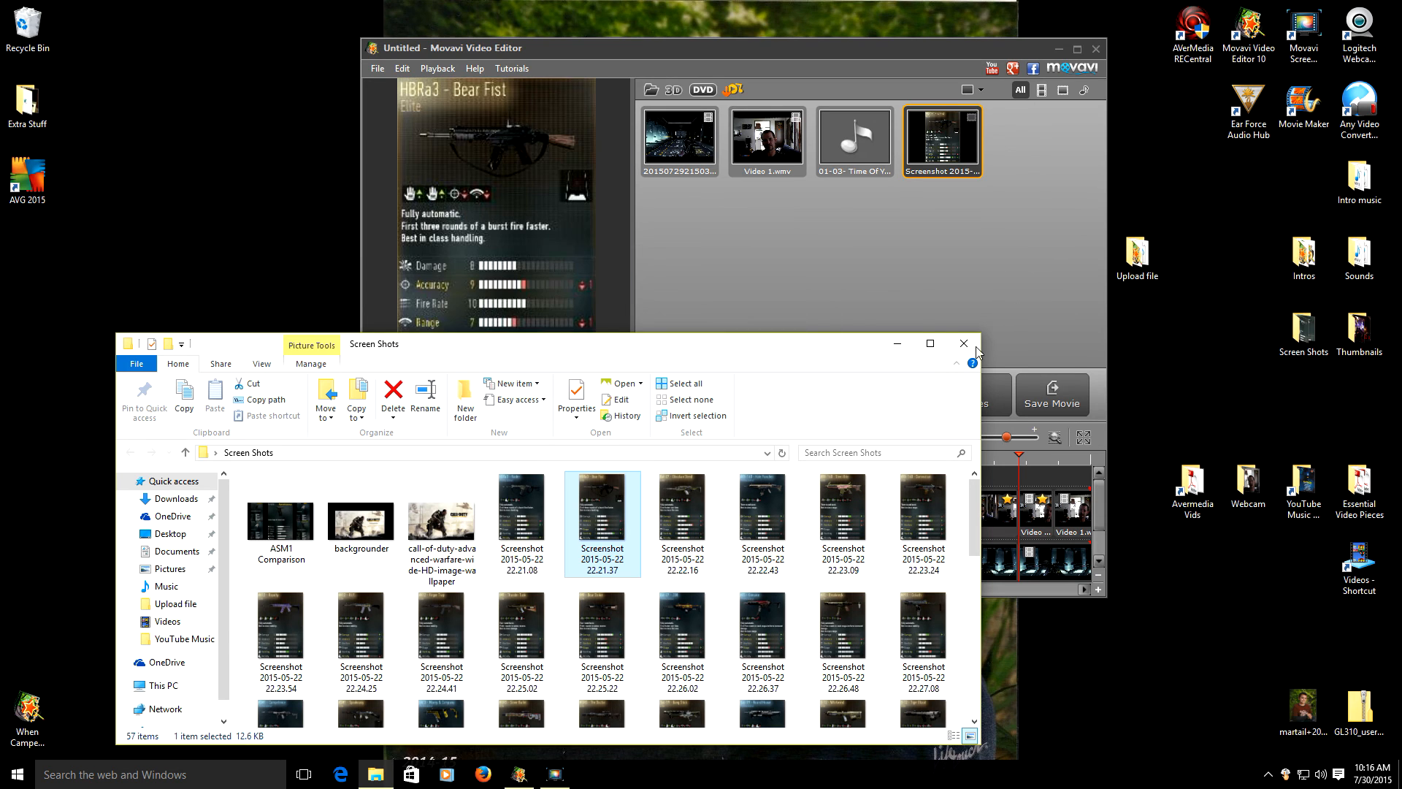
- Close the Screen Shots folder window and maximize the Movavi editor
{"action": "left_click", "coordinate": [970, 348]}
{"action": "left_click", "coordinate": [1076, 54]}
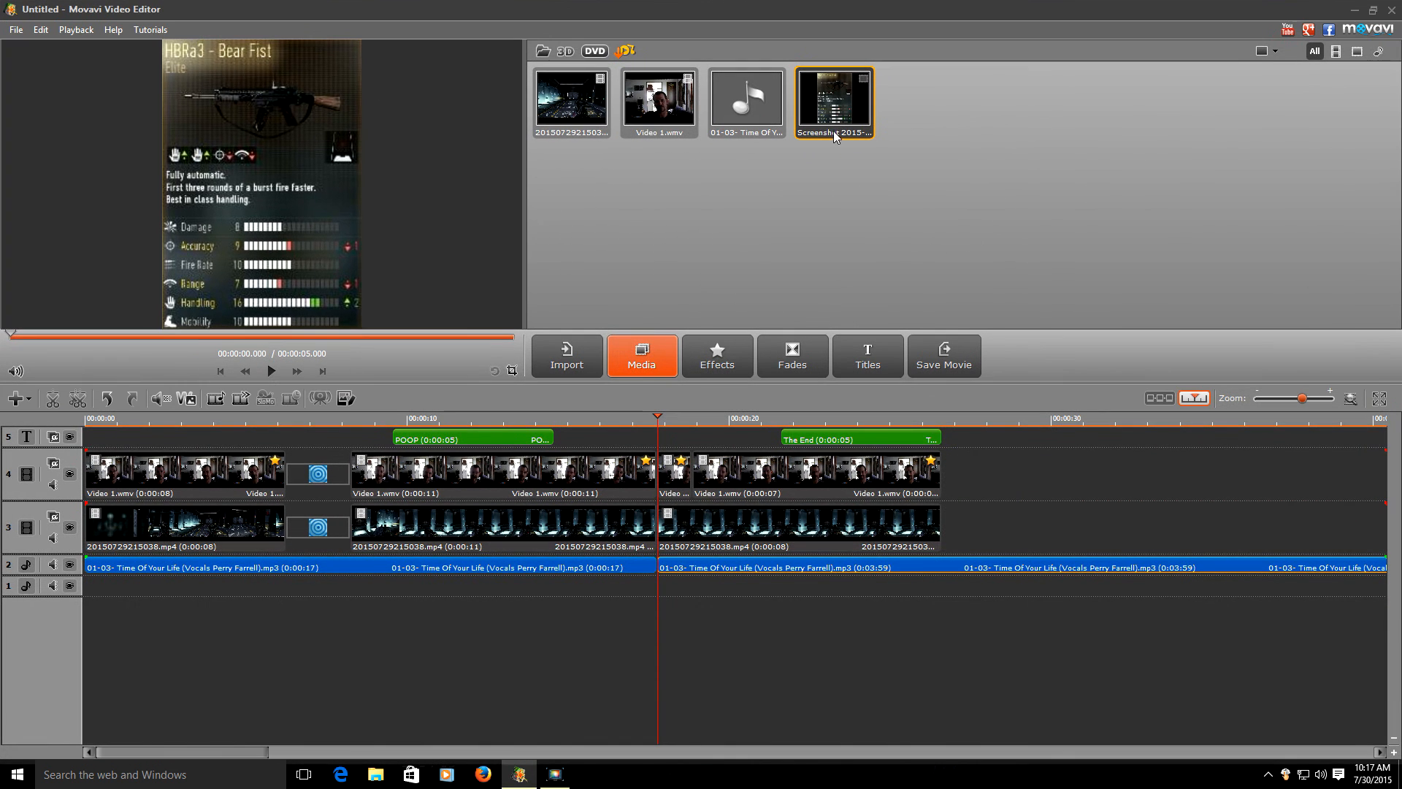
{"action": "left_click", "coordinate": [18, 398]}
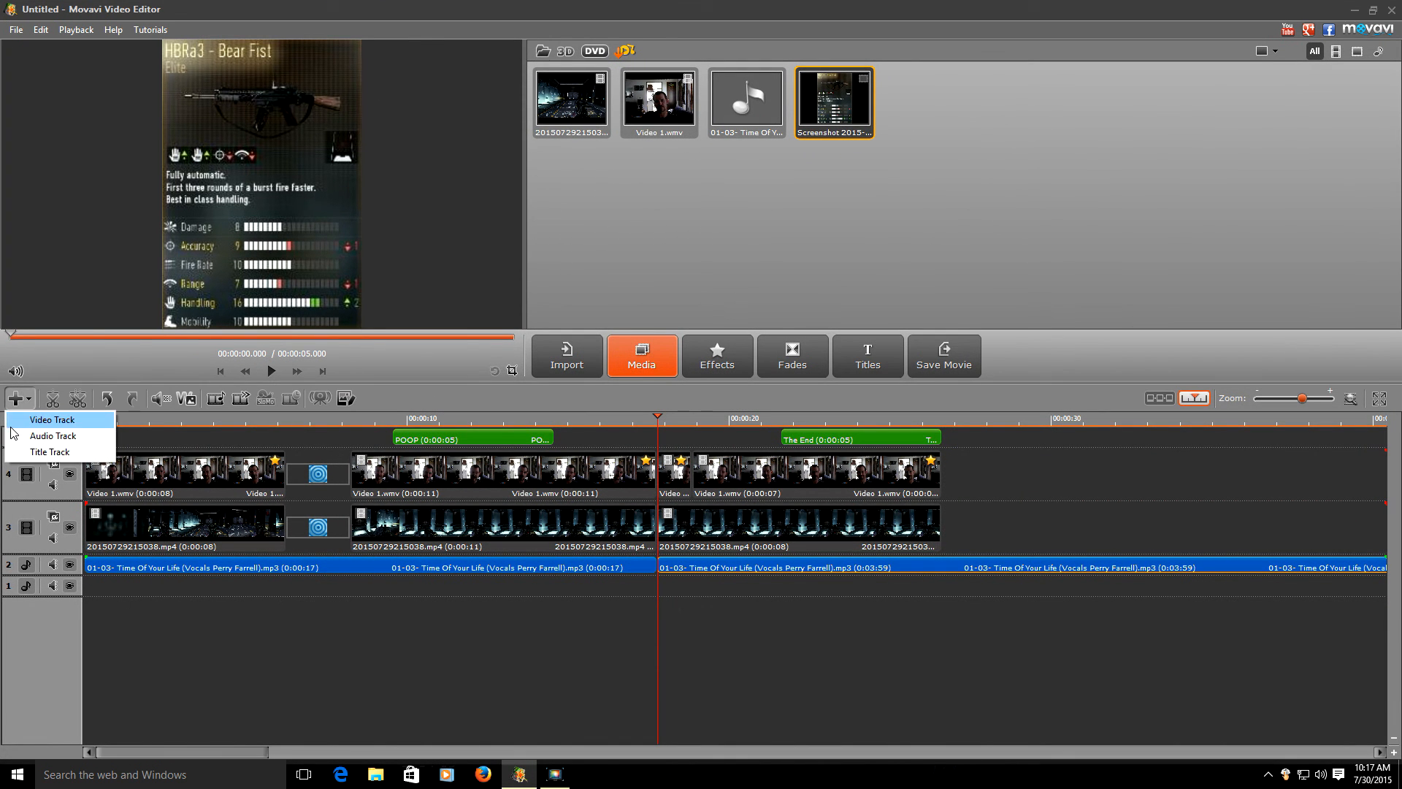
- Add video track 5 and place the screenshot on it at 00:00:17.778
{"action": "left_click", "coordinate": [30, 415]}
{"action": "left_click_drag", "start_coordinate": [832, 102], "coordinate": [699, 476]}
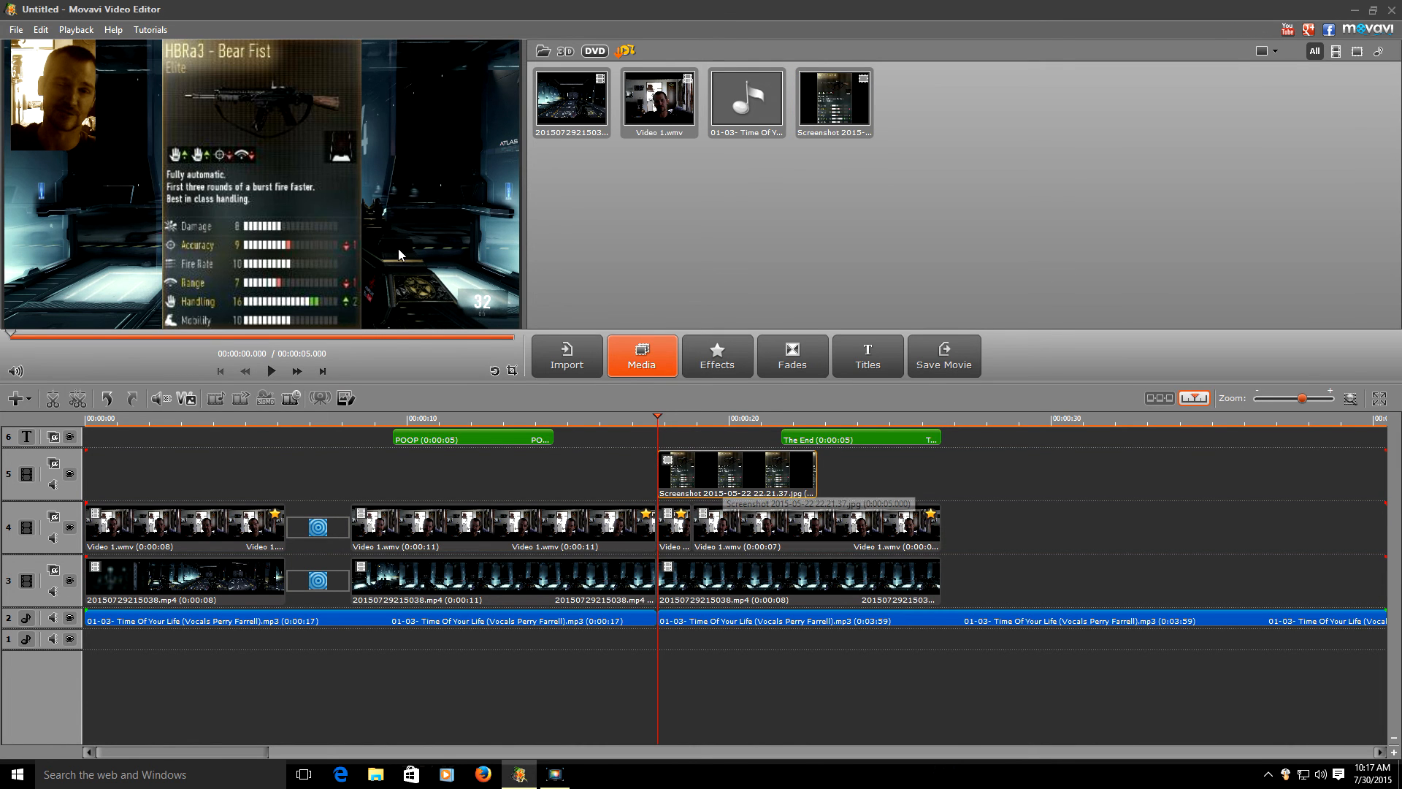
{"action": "left_click", "coordinate": [738, 366]}
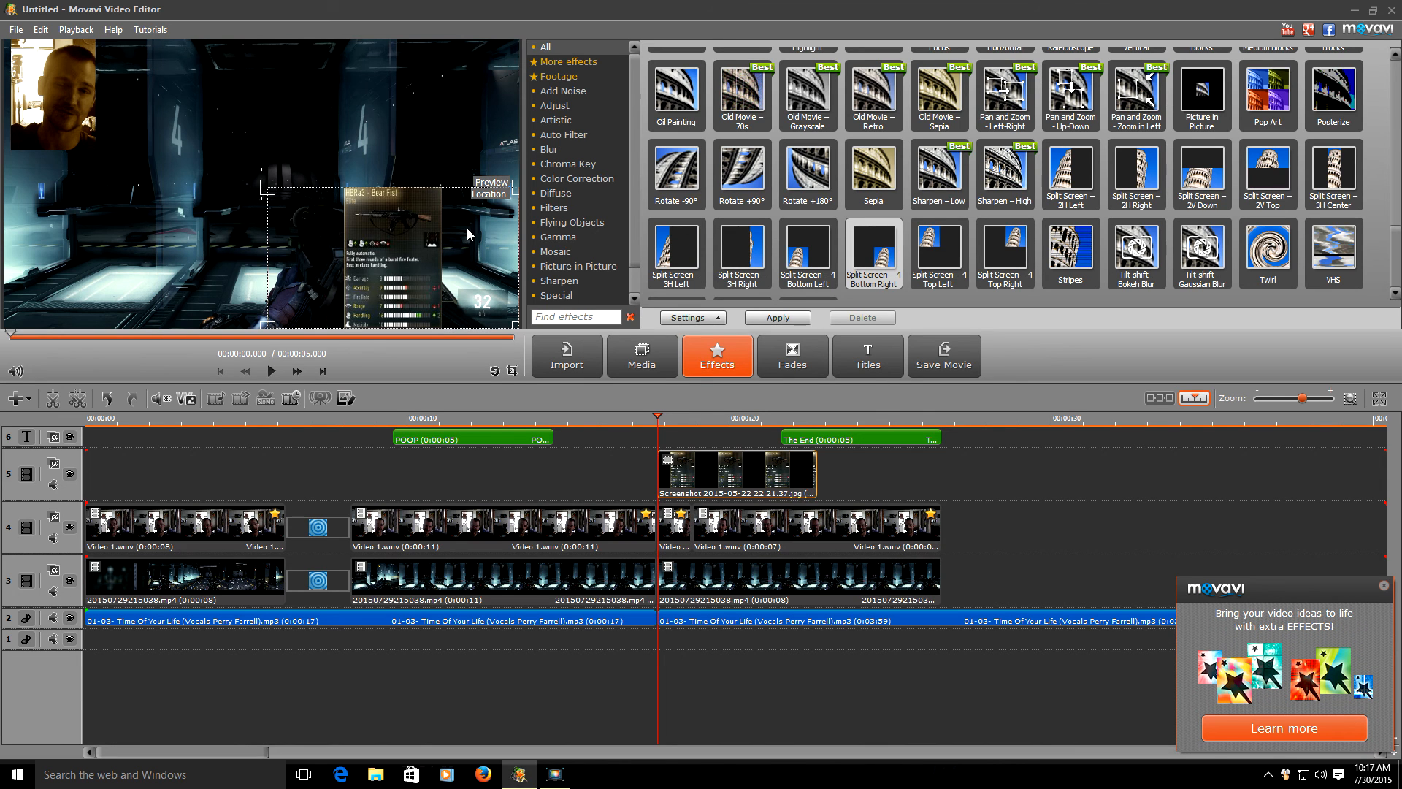
- Crop the screenshot to the Bear Fist stats card and apply it as a top-right Split Screen inset
{"action": "left_click", "coordinate": [672, 317]}
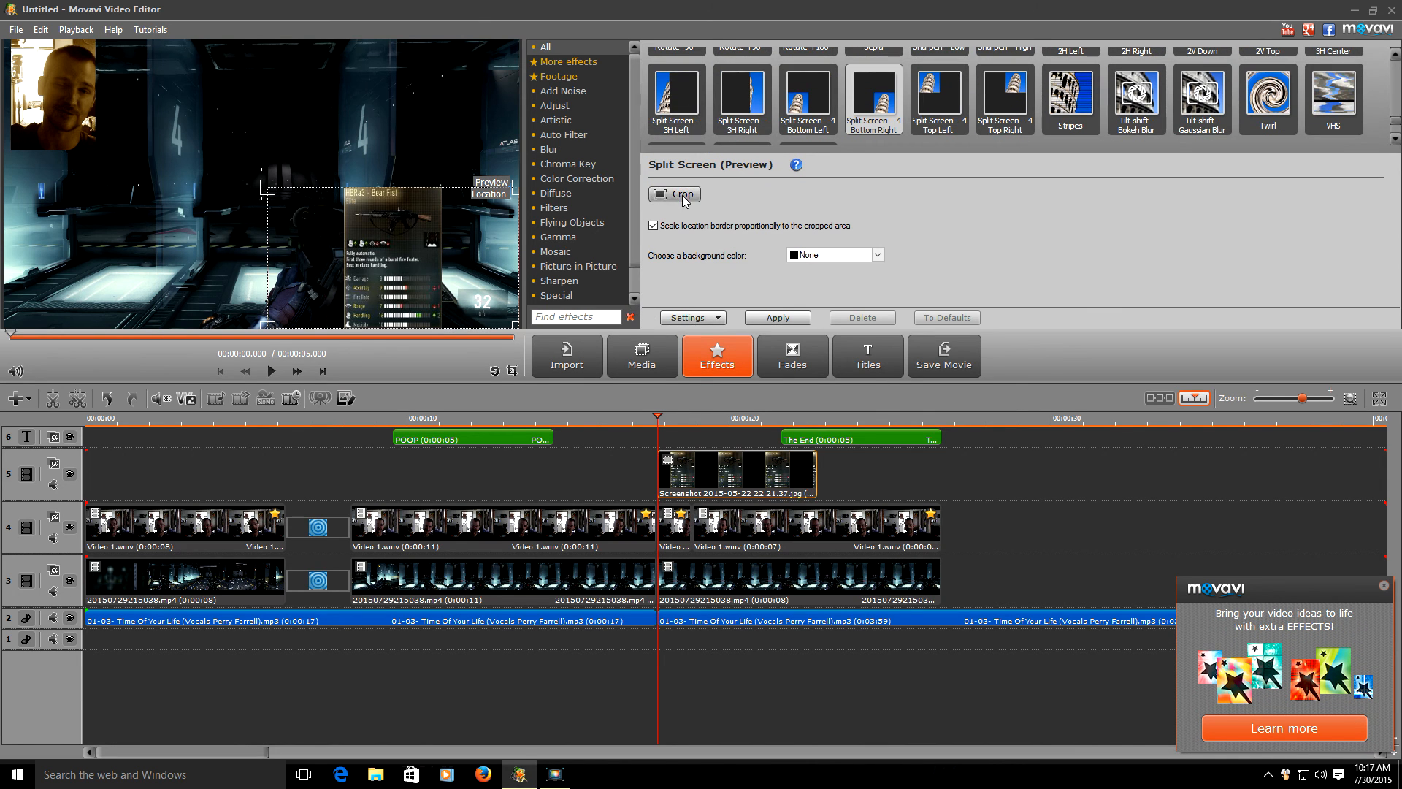
{"action": "left_click_drag", "start_coordinate": [516, 50], "coordinate": [358, 29]}
{"action": "left_click_drag", "start_coordinate": [11, 42], "coordinate": [172, 30]}
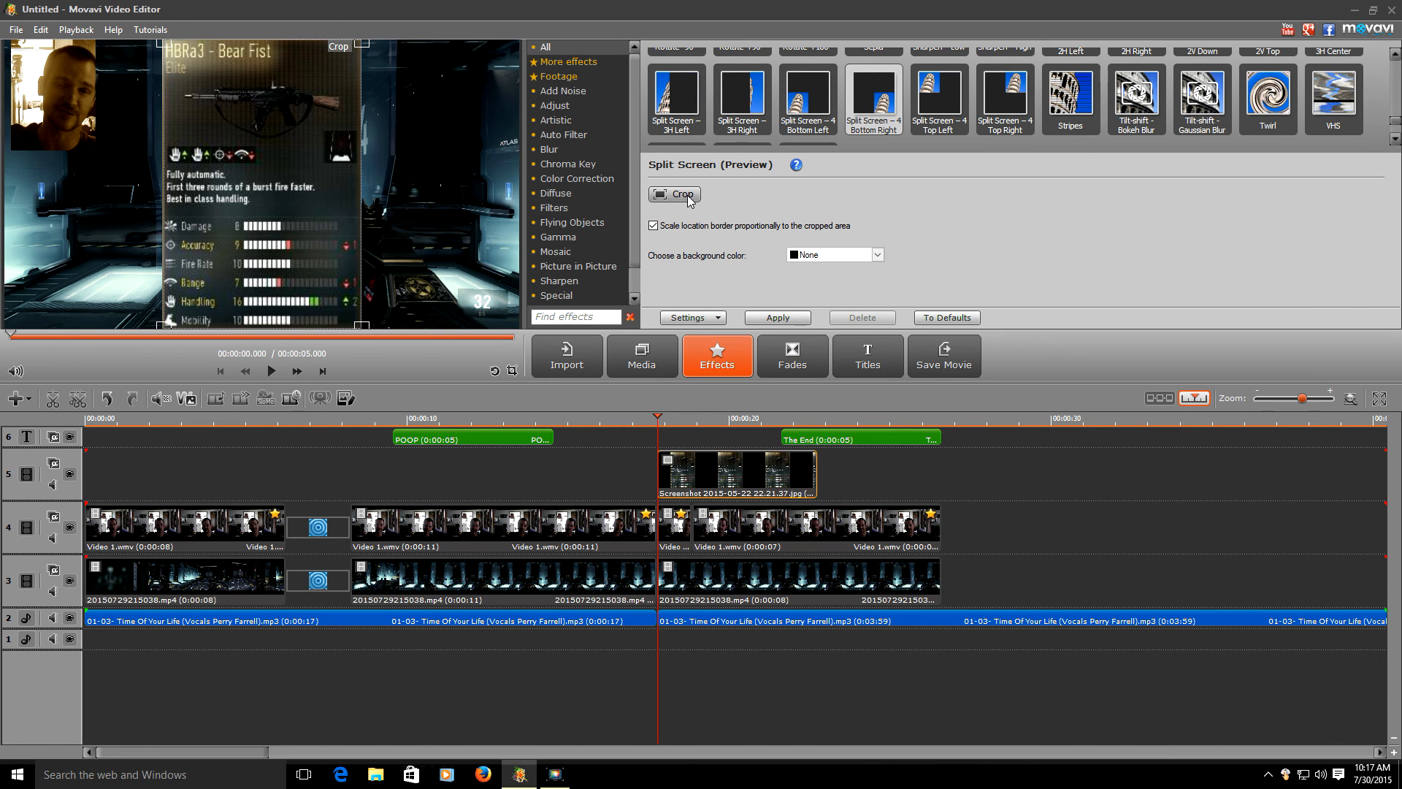
{"action": "left_click", "coordinate": [688, 196]}
{"action": "left_click_drag", "start_coordinate": [295, 200], "coordinate": [476, 161]}
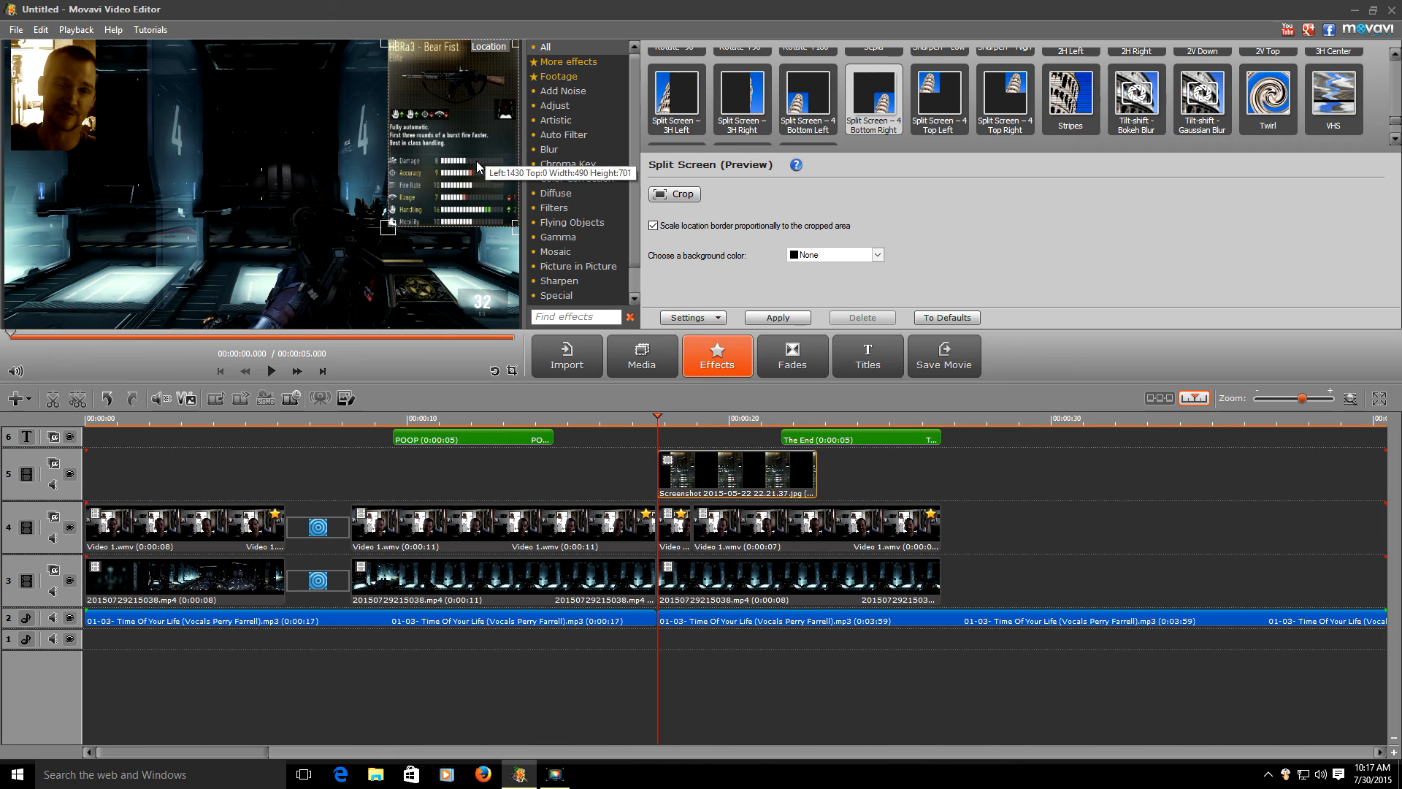
{"action": "left_click", "coordinate": [778, 318]}
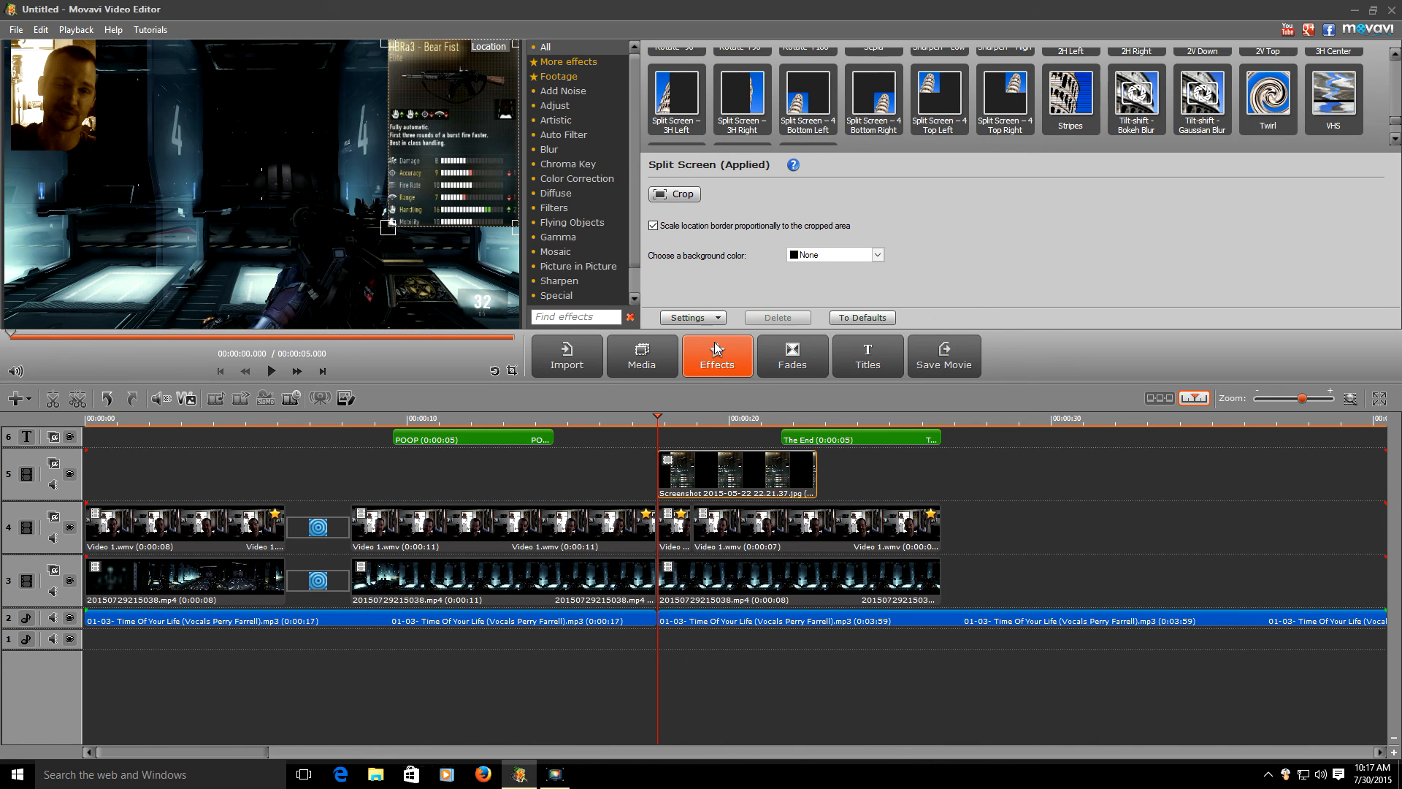
{"action": "left_click", "coordinate": [804, 656]}
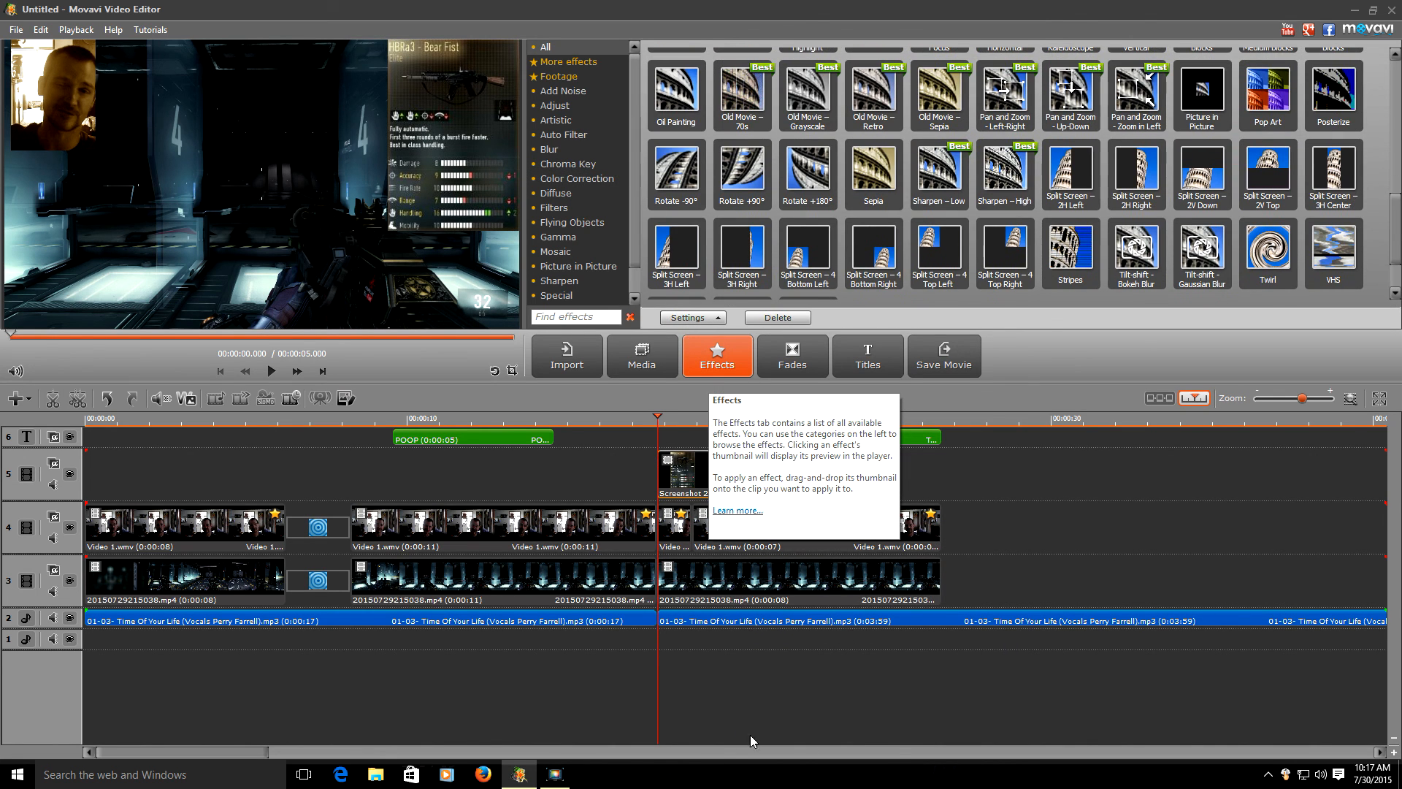